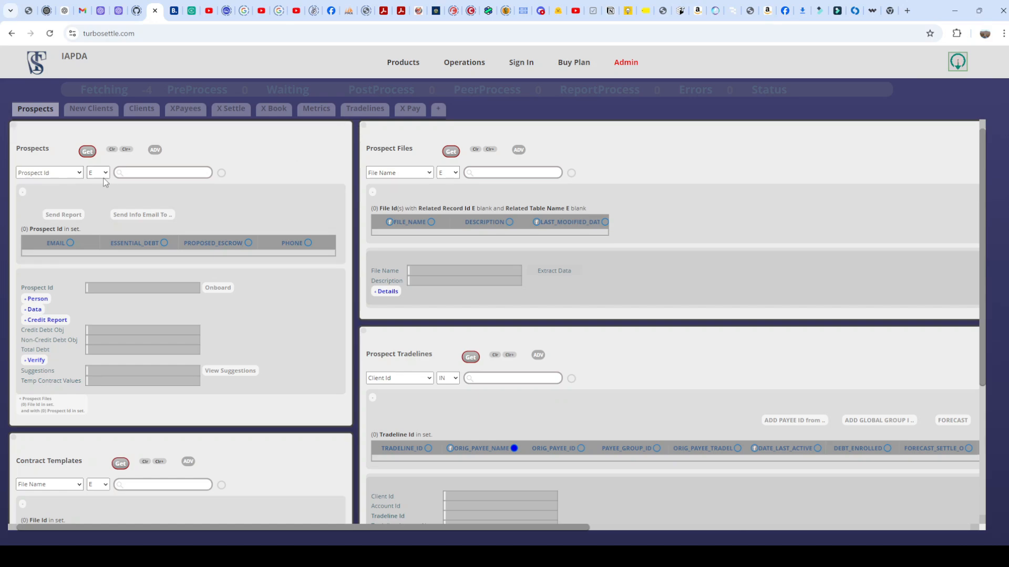
mouse_move(212, 186)
mouse_move(445, 258)
mouse_move(269, 293)
scroll(447, 448, down, 4)
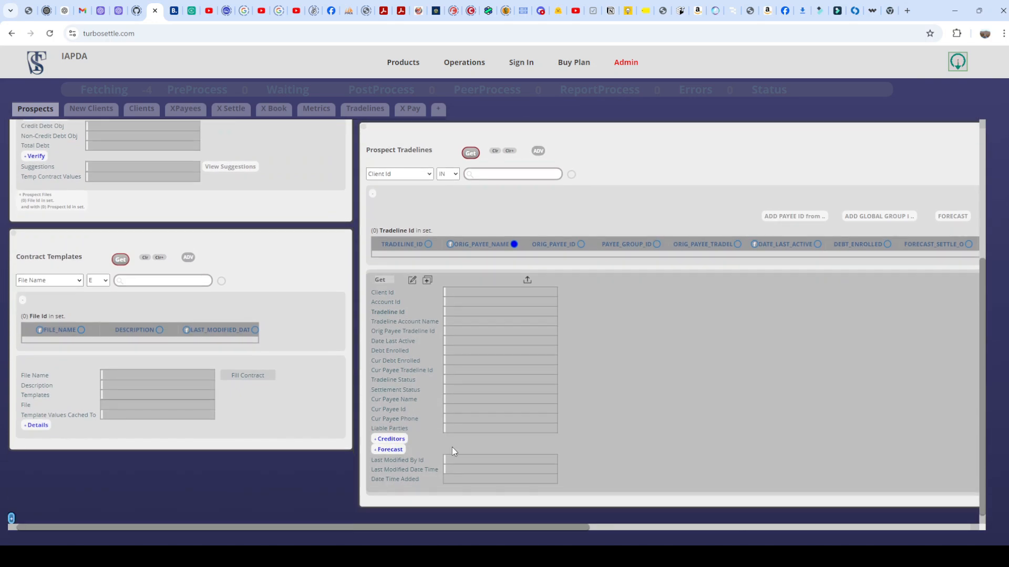
scroll(451, 446, up, 4)
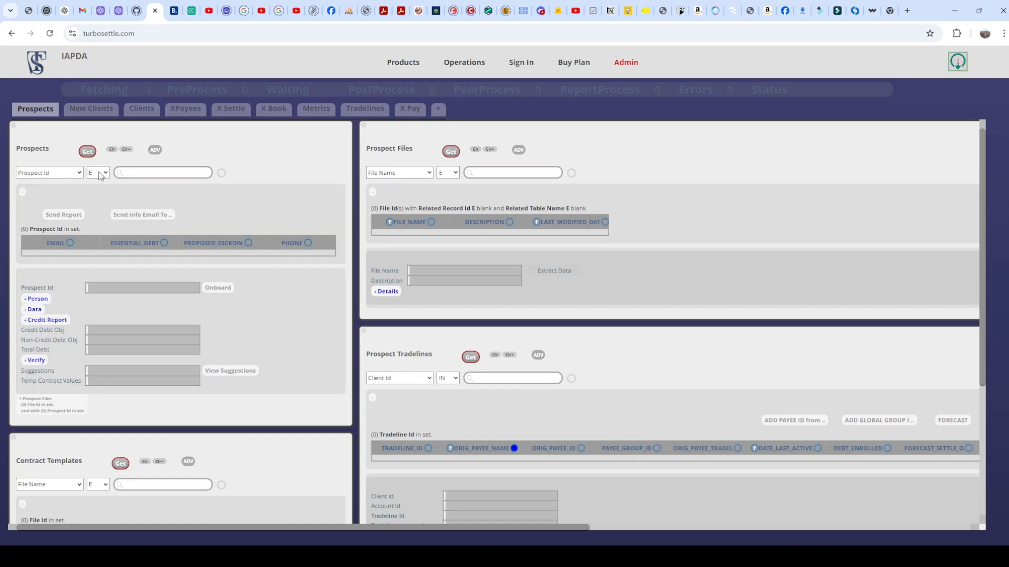
- Fetch all prospects whose Monthly Income is greater than or equal to (GTE) 2000
click(136, 175)
click(61, 239)
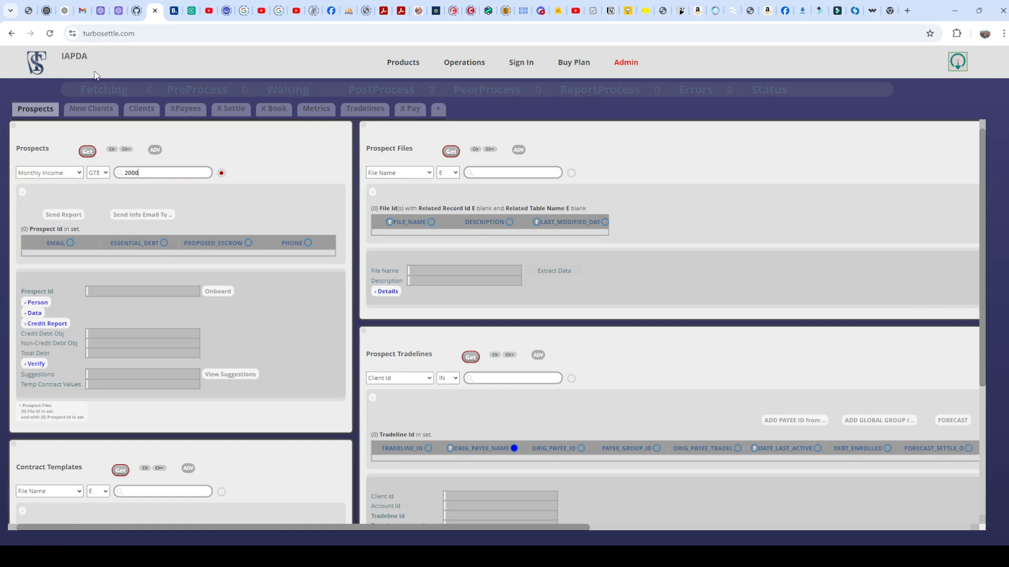
click(91, 151)
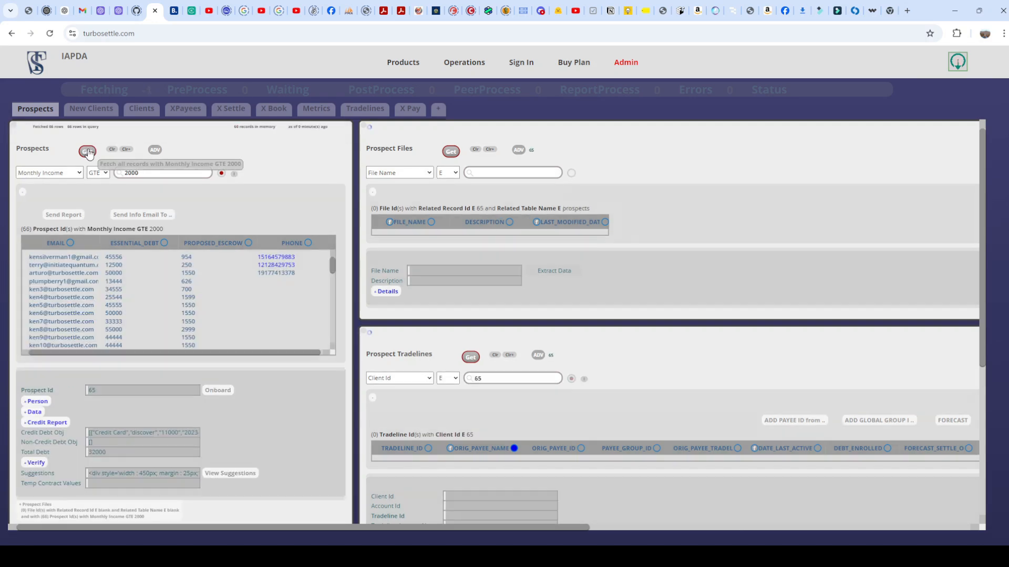
- Select the third prospect, the one with 50000 essential debt, and look through its tradelines
click(78, 274)
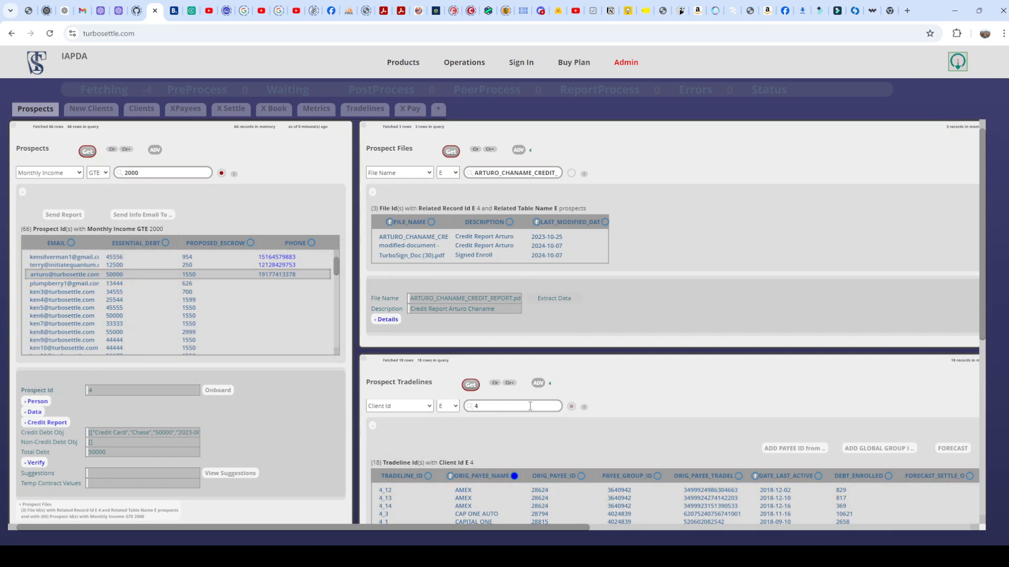
scroll(530, 406, down, 1)
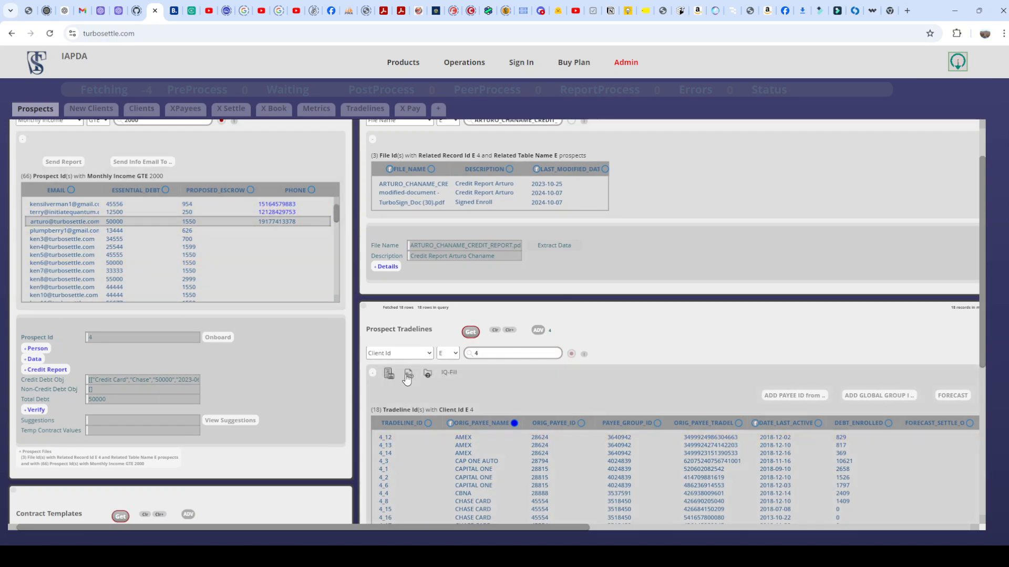
scroll(523, 467, down, 1)
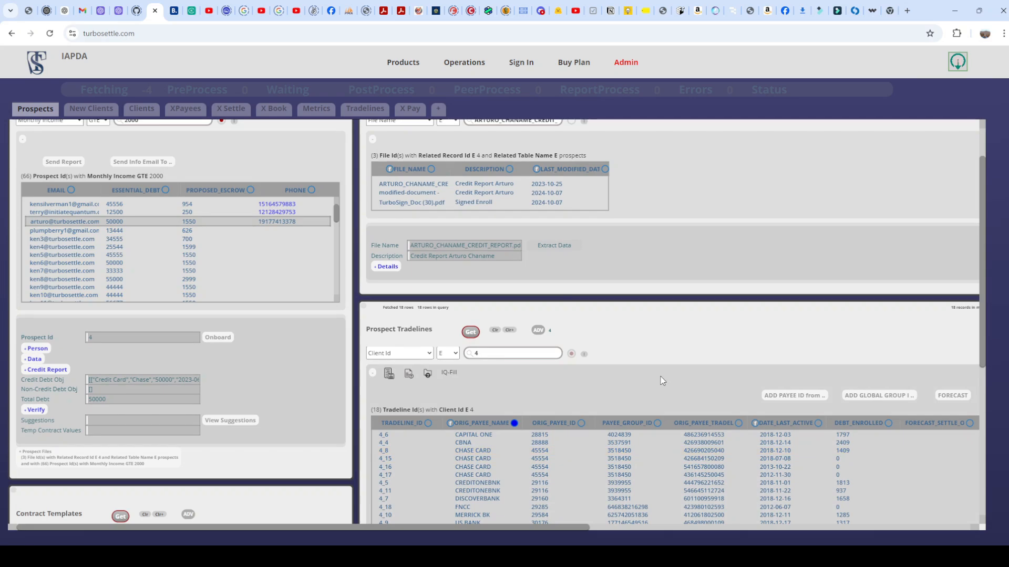
scroll(662, 381, down, 1)
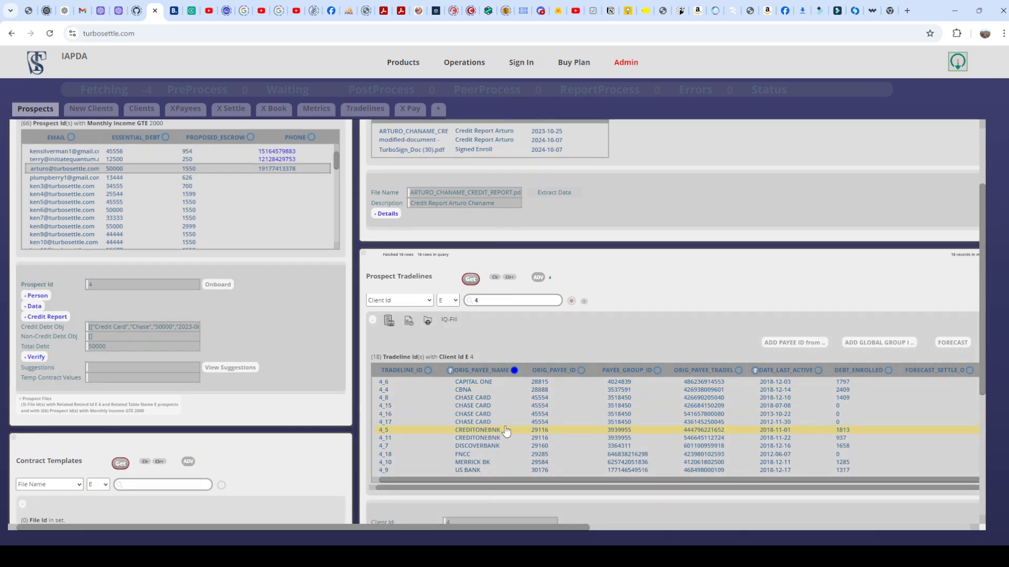
scroll(506, 431, up, 1)
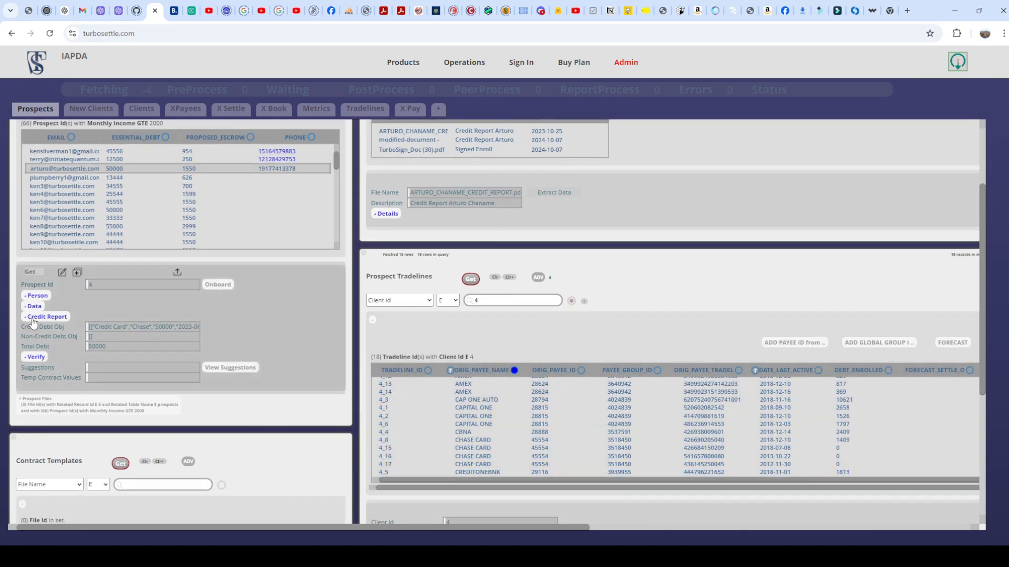
- Expand the prospect's Credit Report section and review the Parse UCS Credit mapping in the Prospects parser settings
click(33, 318)
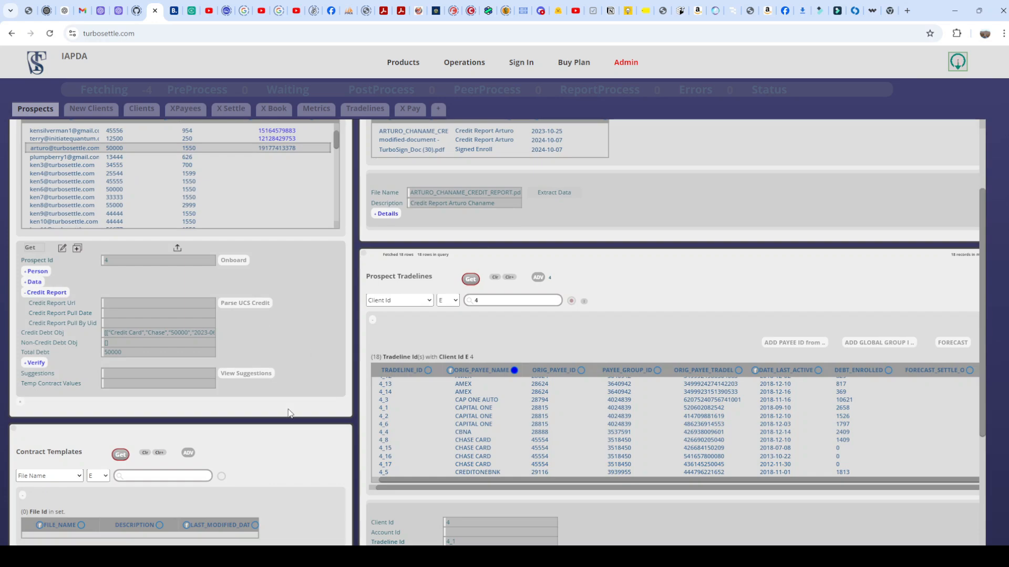
scroll(322, 445, up, 2)
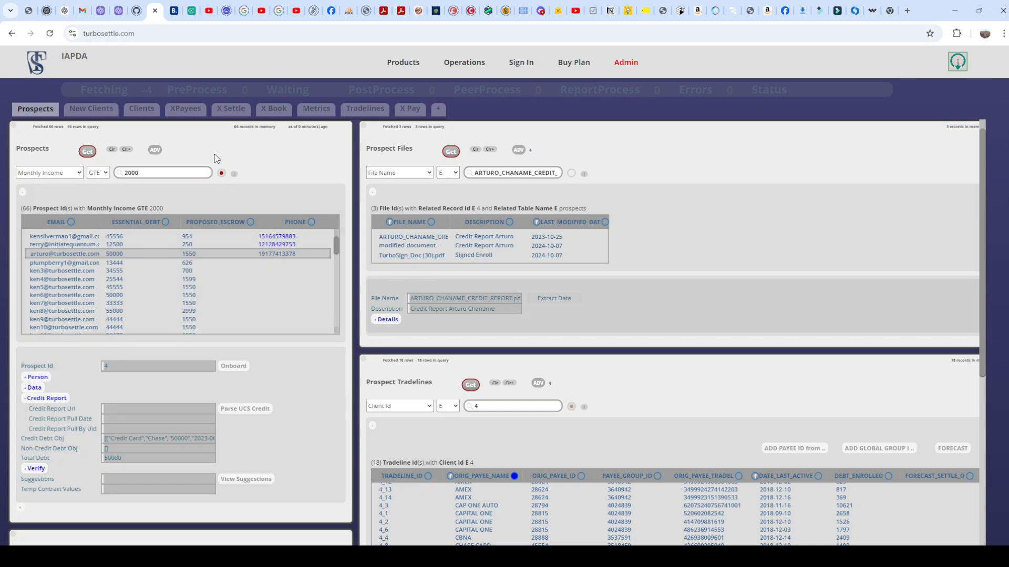
mouse_move(218, 131)
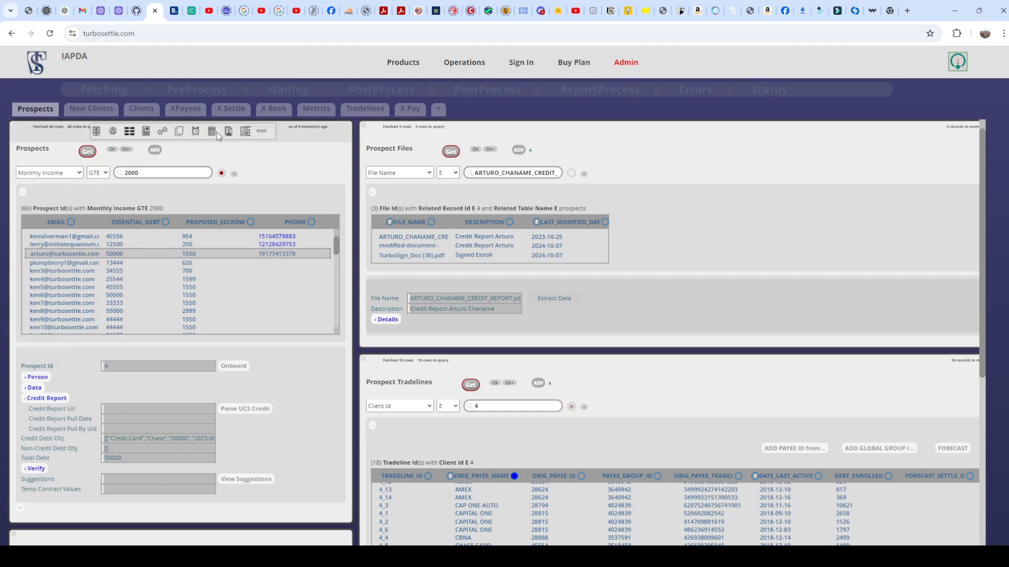
click(246, 132)
scroll(429, 459, down, 5)
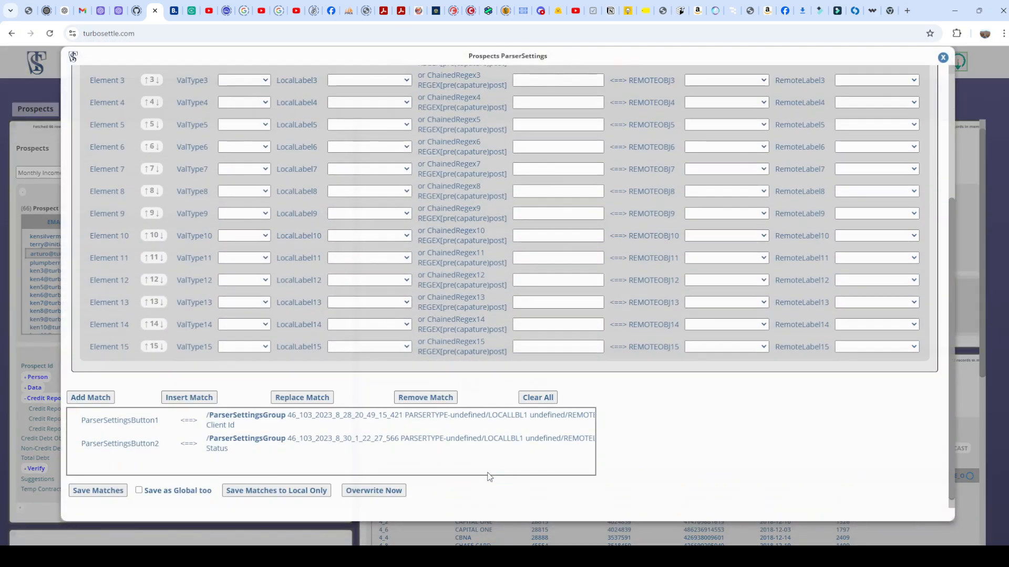
click(310, 427)
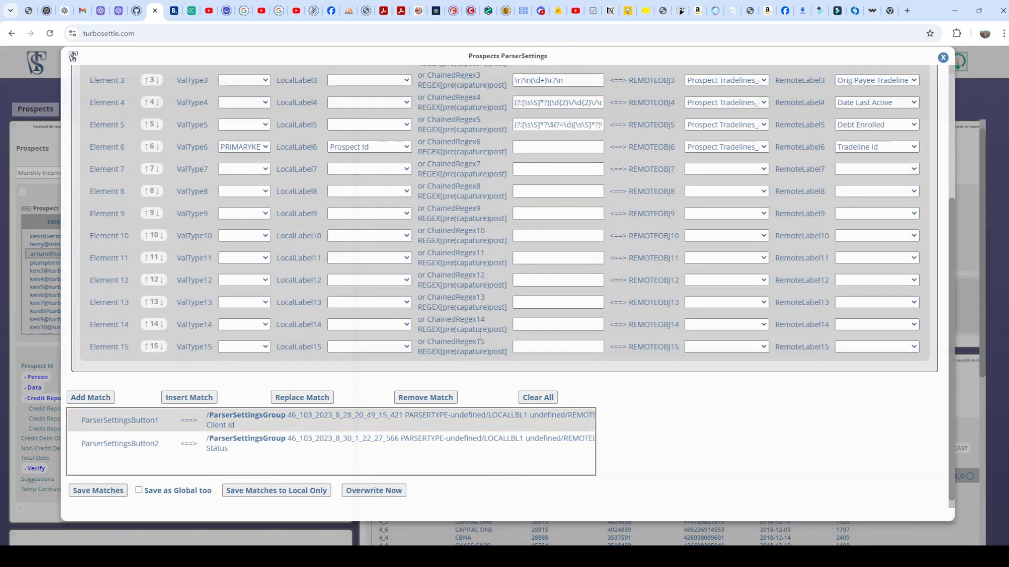
scroll(623, 467, up, 3)
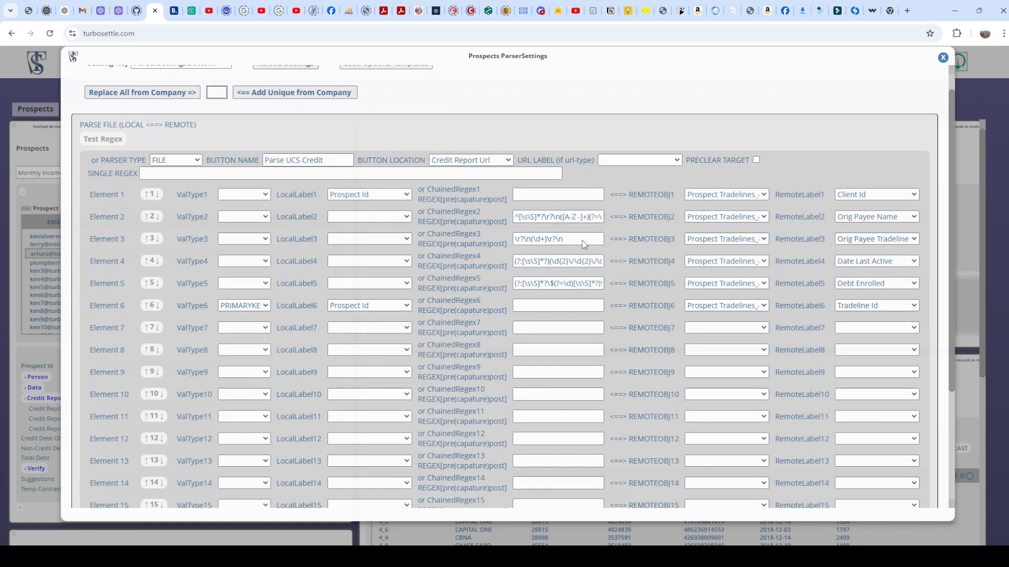
click(943, 59)
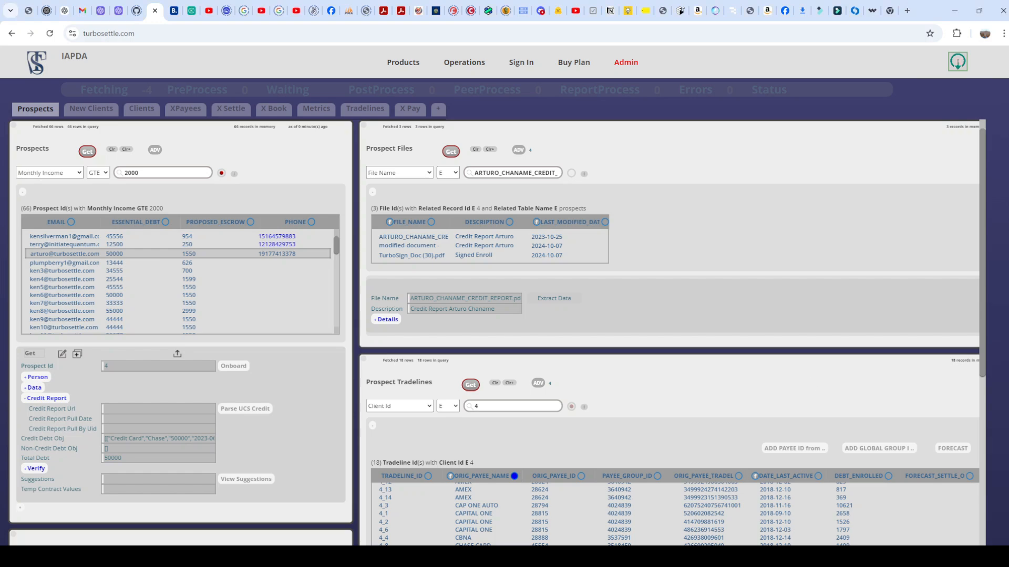
- Download the prospect's credit report PDF dated 2023-10-25 from Prospect Files
double_click(416, 238)
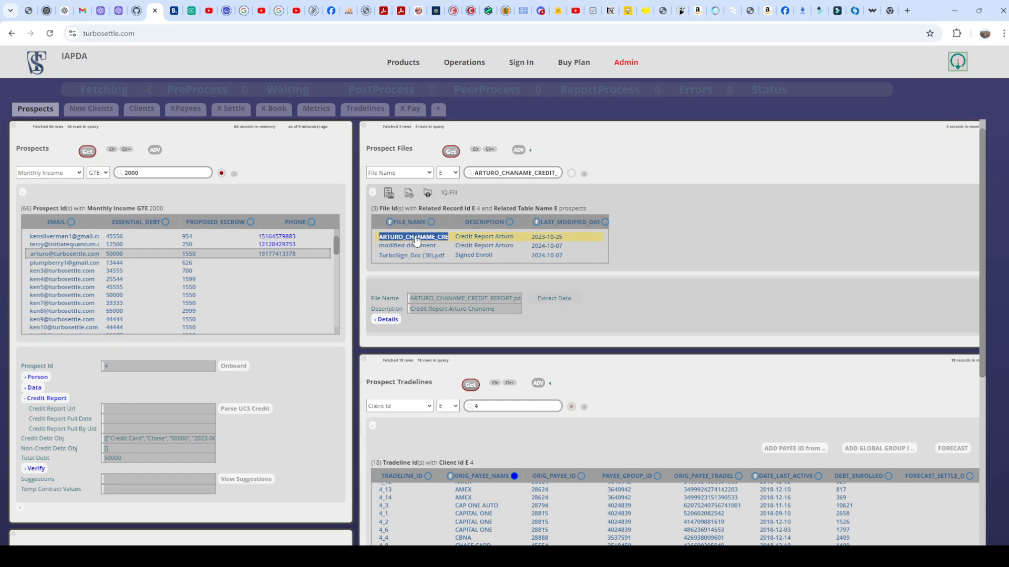
click(507, 295)
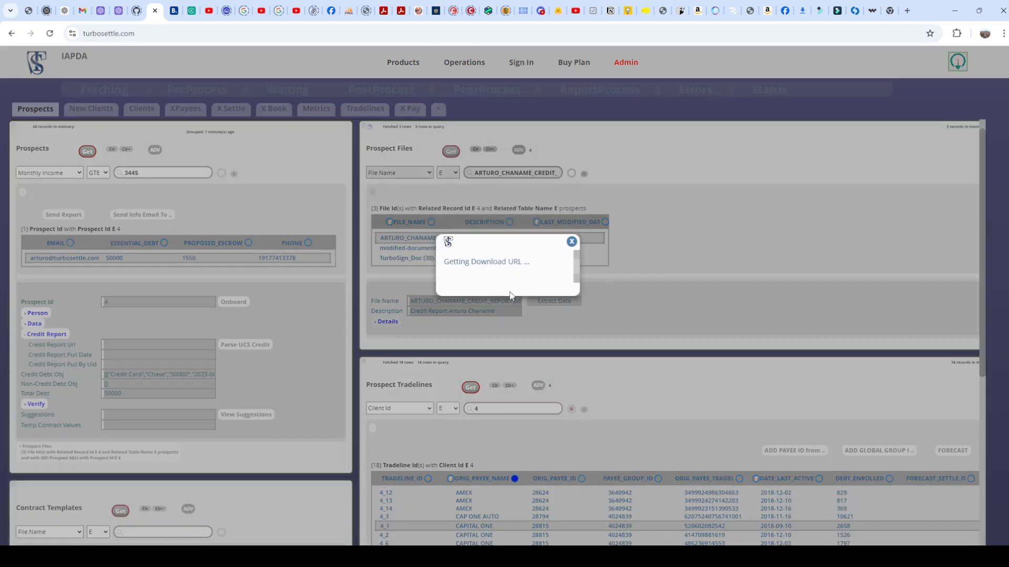
click(572, 243)
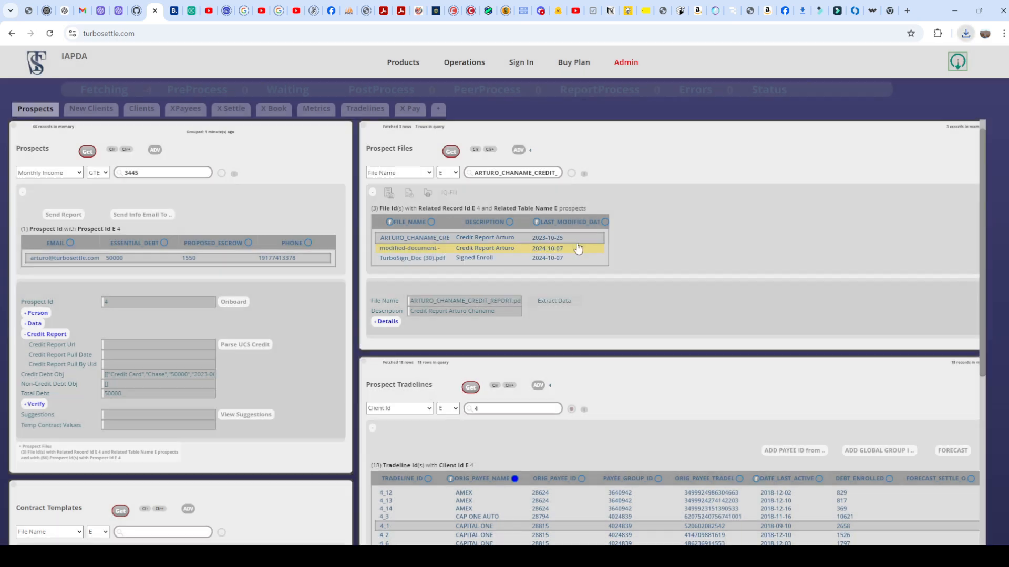
- Run Parse UCS Credit on the downloaded credit report PDF and close the report preview
click(243, 345)
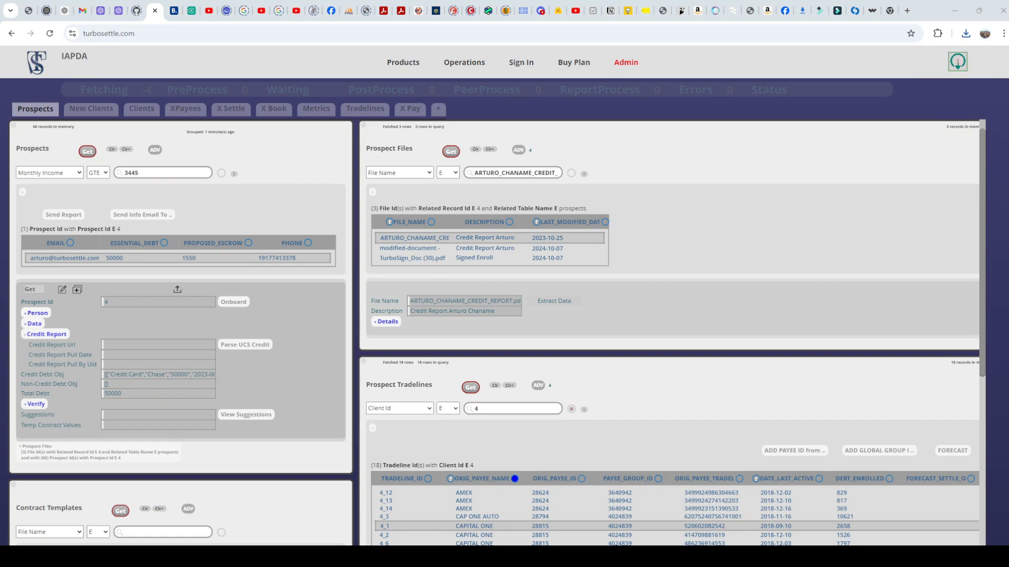
double_click(169, 84)
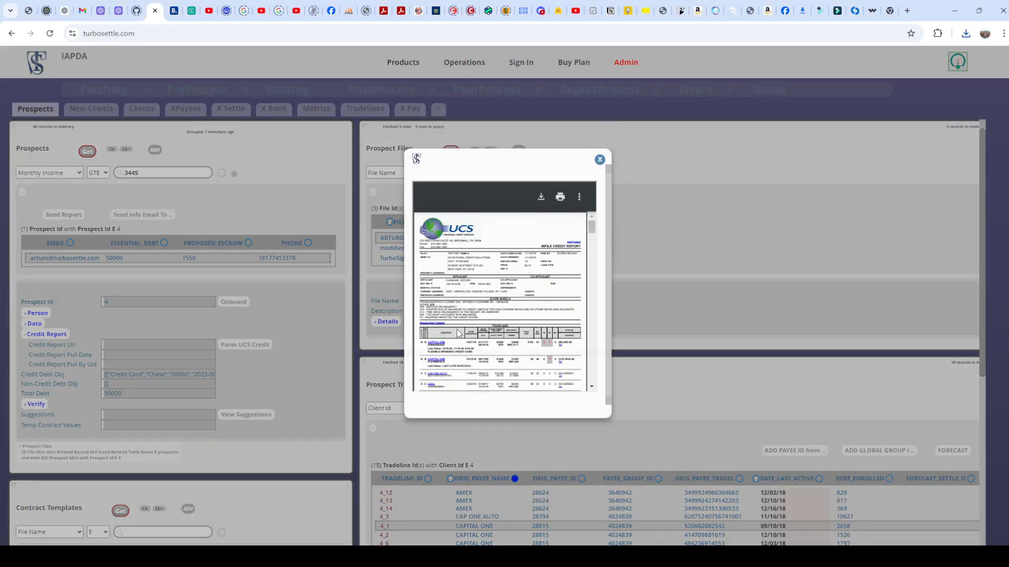
click(370, 492)
- Examine the tradelines parsed from the credit report, including payee names, last active dates and enrolled debts
scroll(660, 432, down, 1)
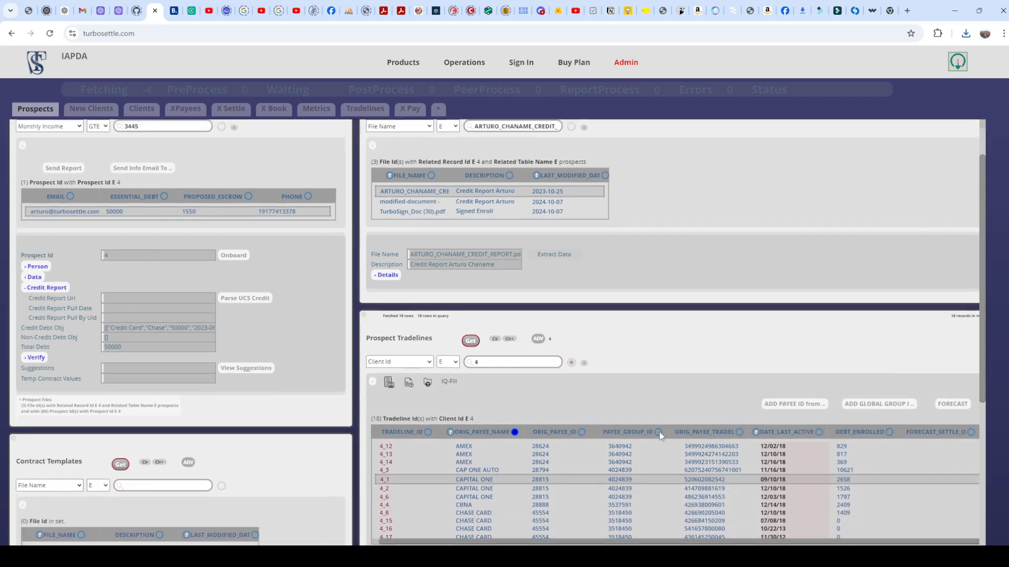
scroll(660, 432, down, 1)
scroll(735, 394, down, 1)
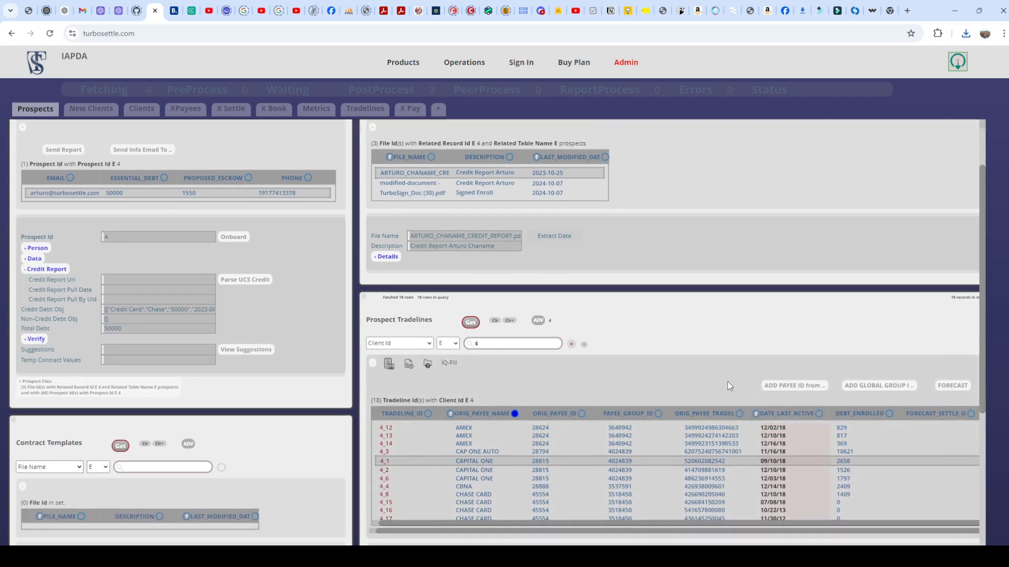
scroll(730, 386, down, 2)
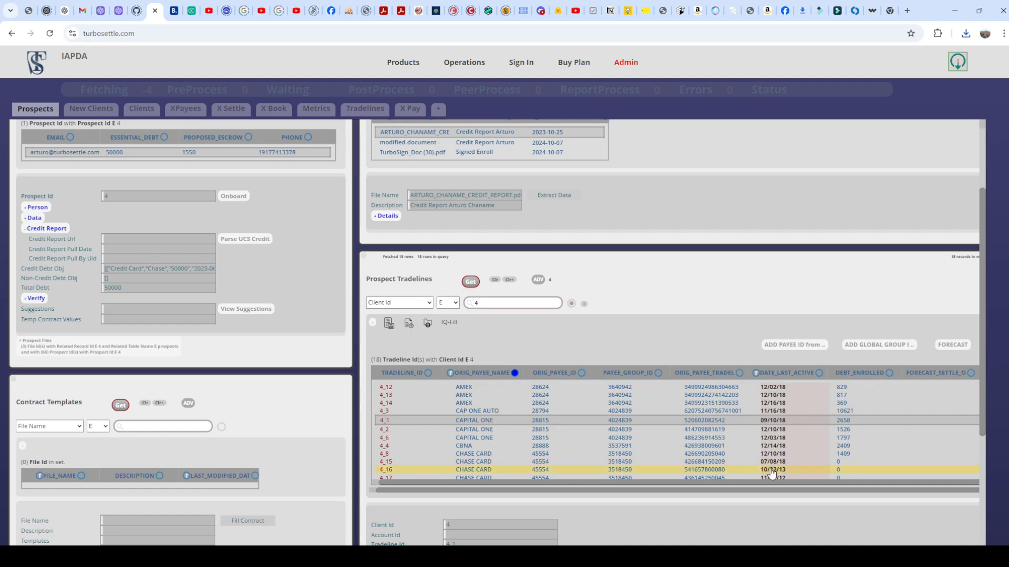
scroll(669, 419, down, 3)
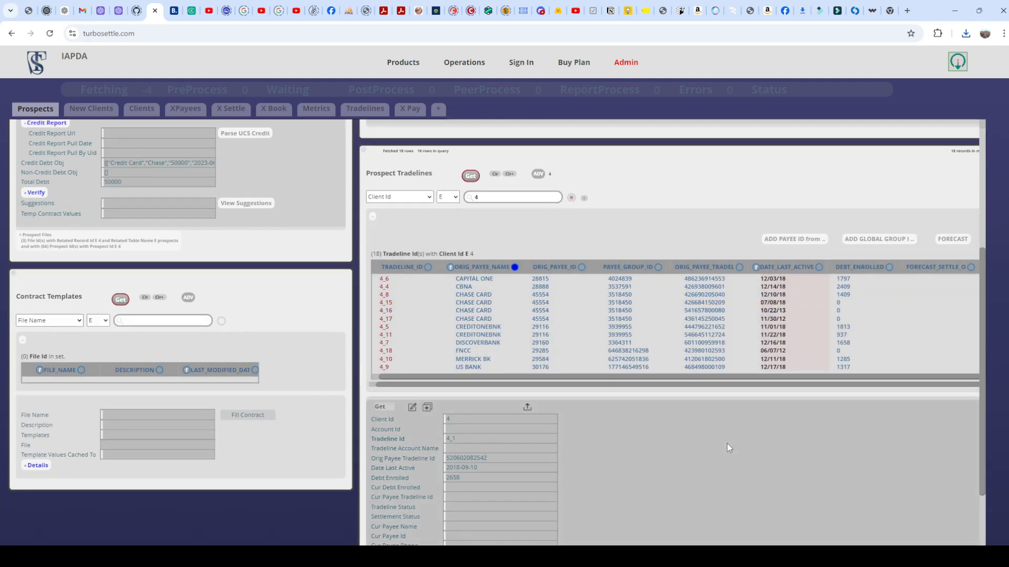
scroll(726, 443, up, 3)
scroll(600, 415, up, 1)
scroll(600, 415, up, 2)
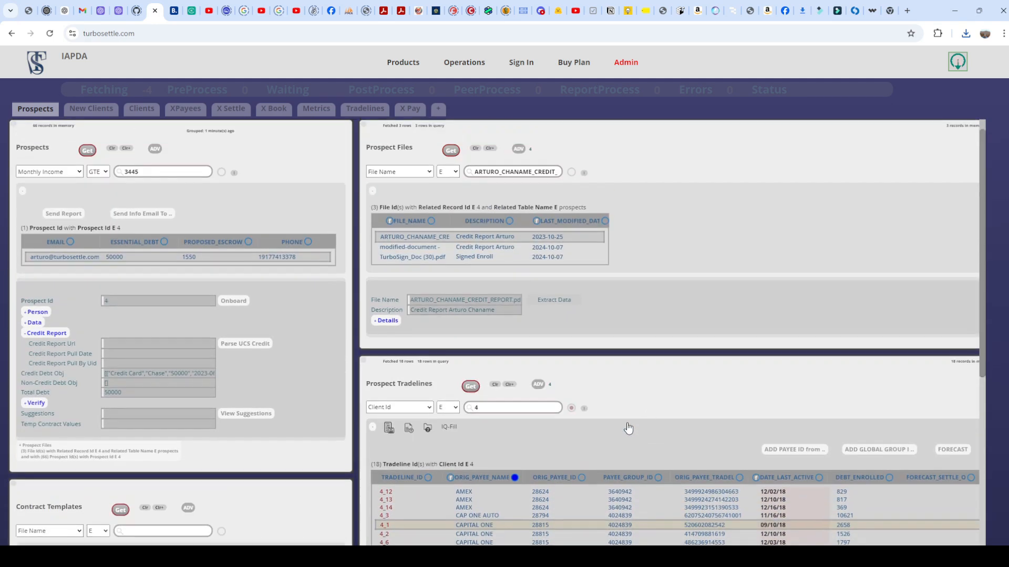
scroll(664, 404, down, 1)
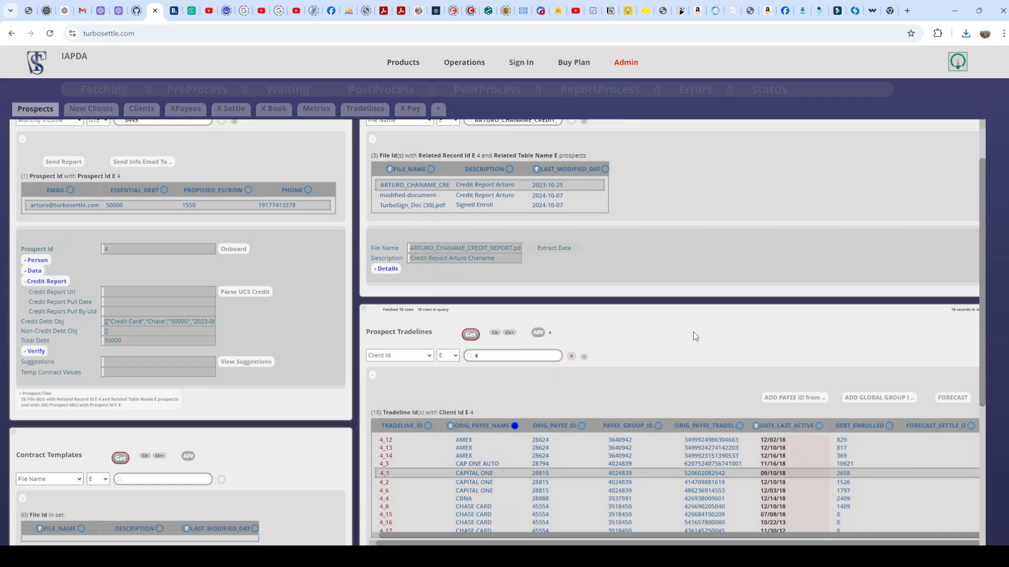
scroll(693, 332, down, 2)
scroll(686, 449, up, 3)
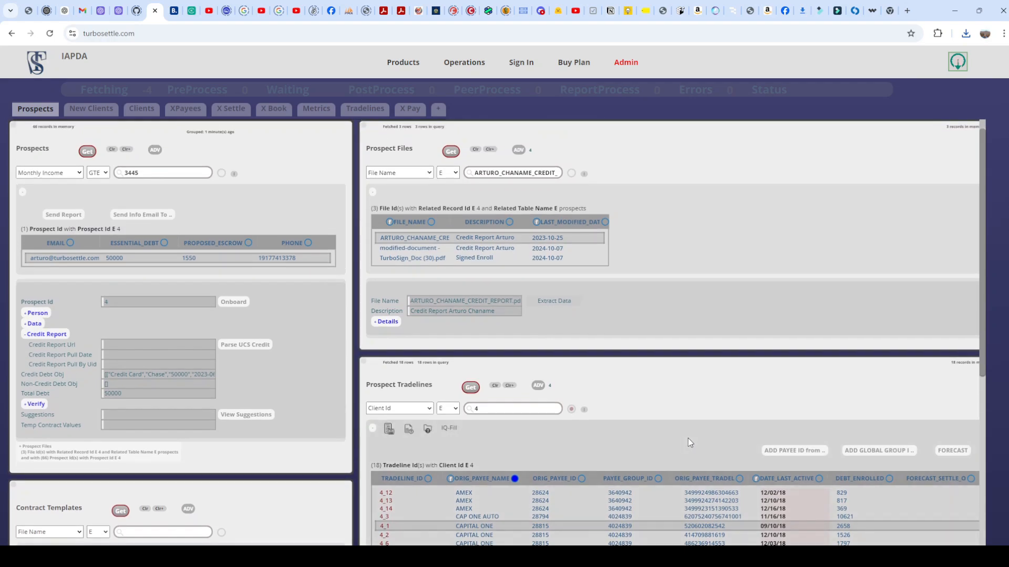
- Try to edit the original payee tradeline value of the third AMEX tradeline directly in the table
scroll(695, 442, down, 1)
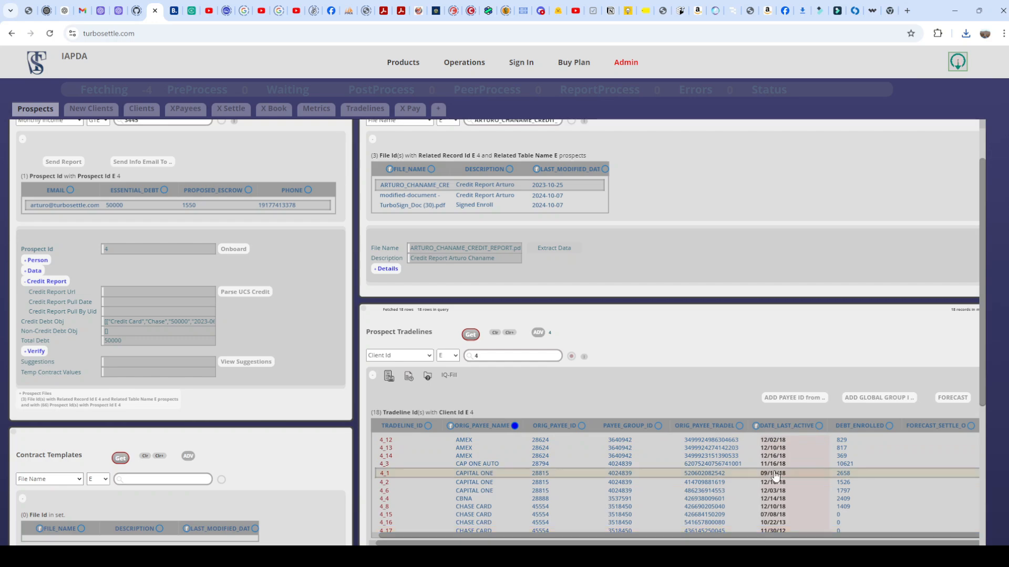
click(705, 458)
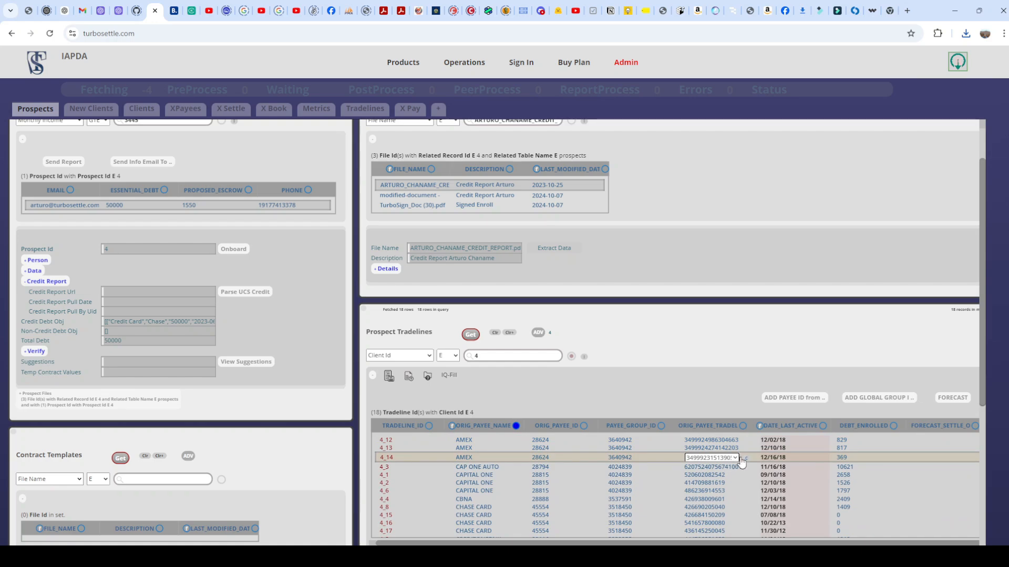
click(746, 458)
click(736, 468)
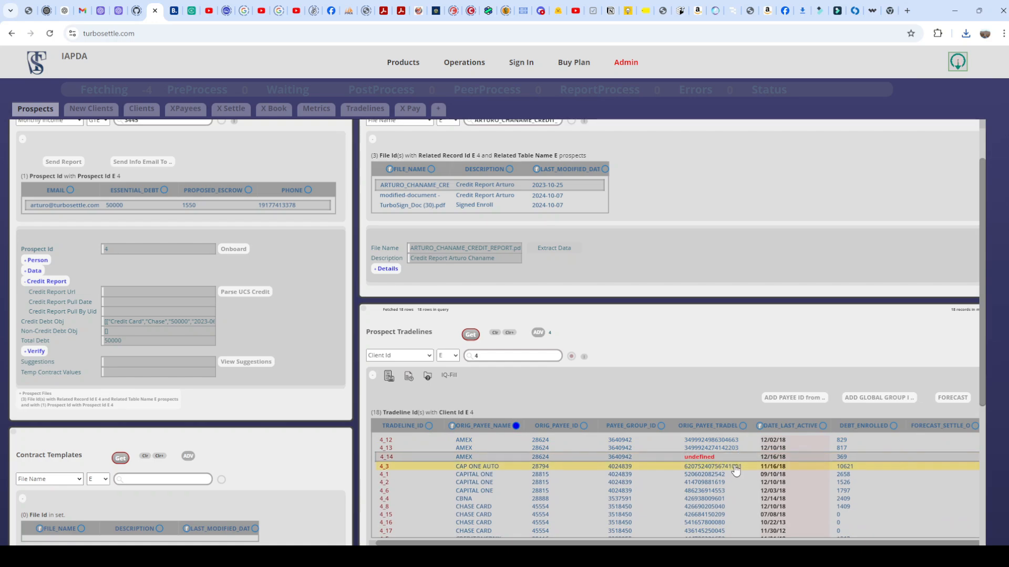
click(629, 468)
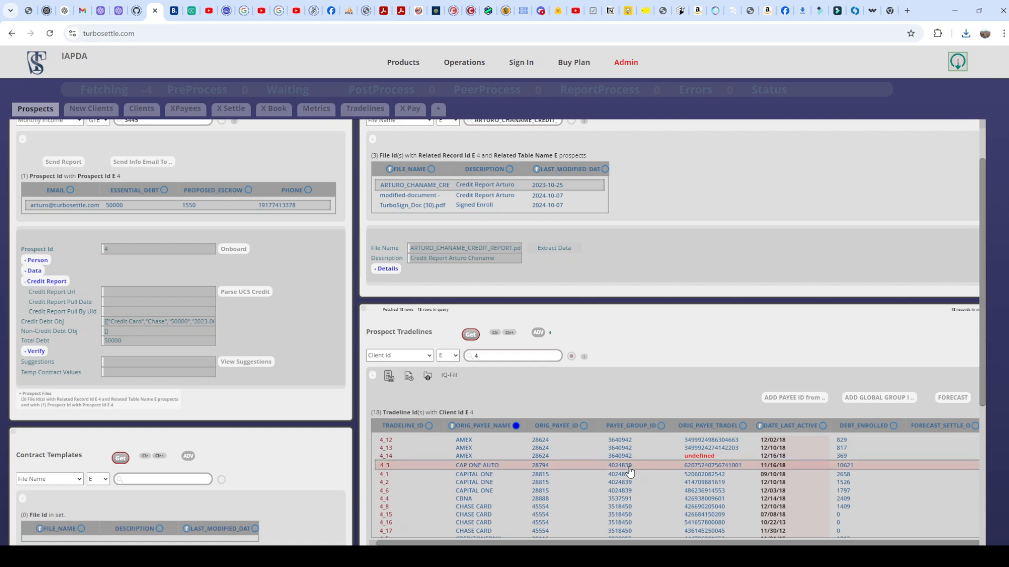
- Clear the original payee tradeline value "undefined" from the third AMEX tradeline
click(716, 459)
click(717, 457)
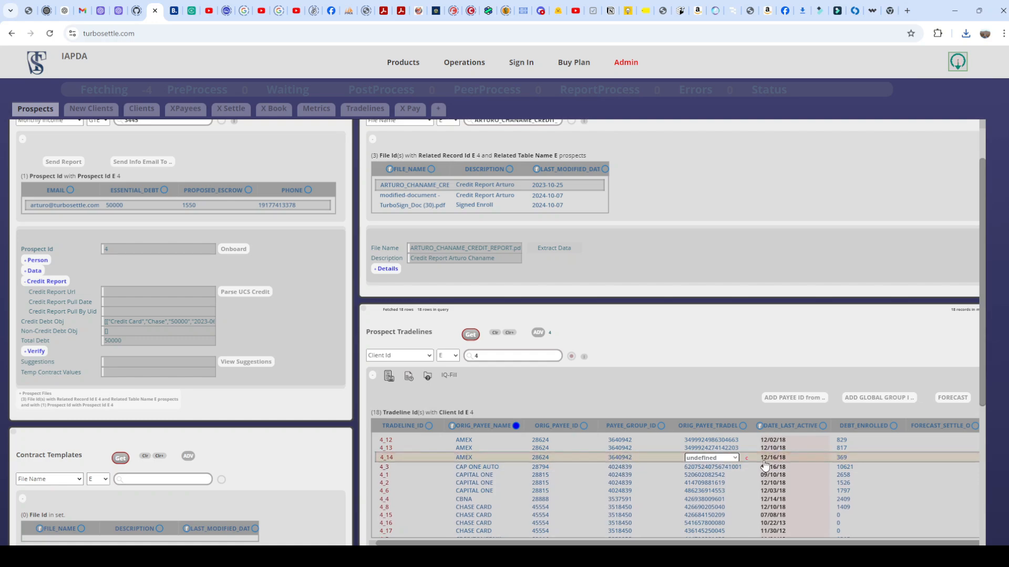
click(745, 460)
drag(721, 456, 675, 457)
key(BackSpace)
click(714, 492)
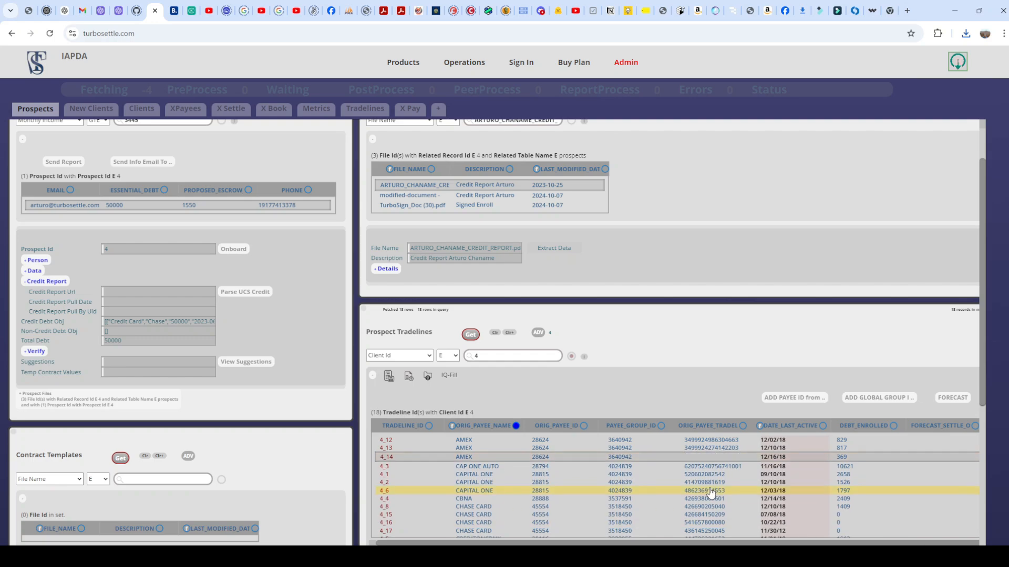
click(718, 458)
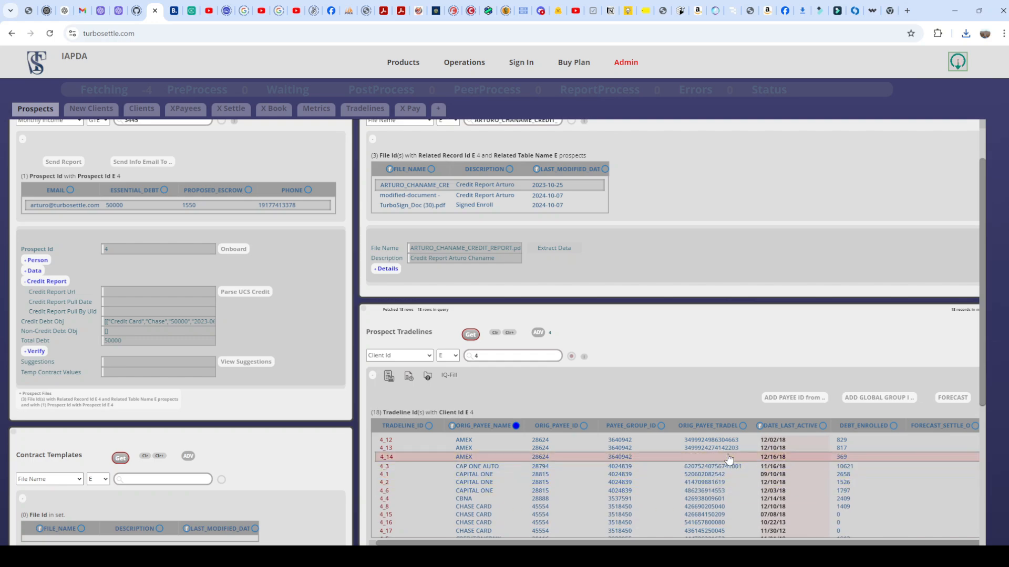
- Set the payee group ID of the third AMEX tradeline to 66777 directly in the tradelines table
click(618, 459)
click(618, 459)
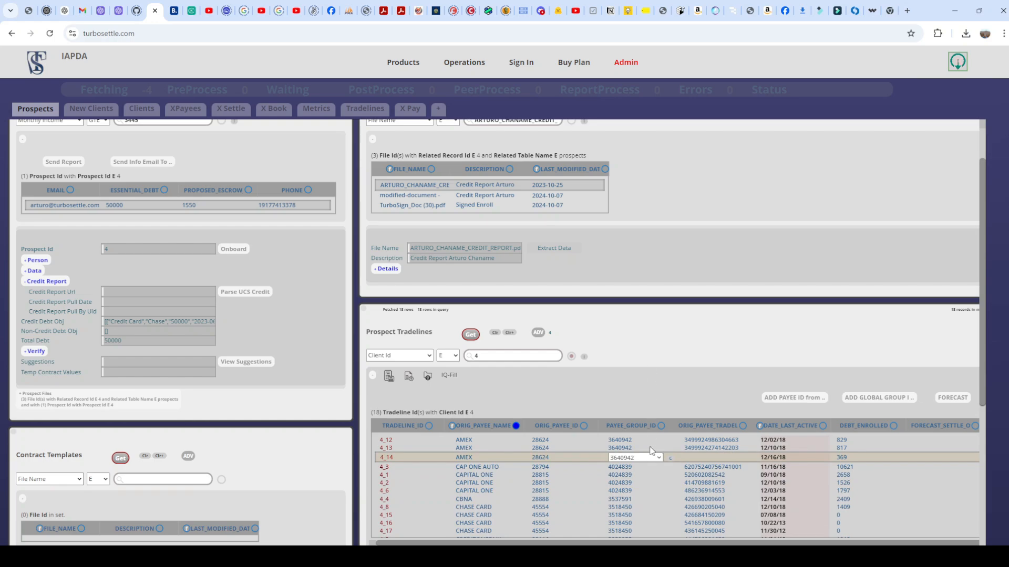
click(669, 459)
drag(652, 458, 585, 450)
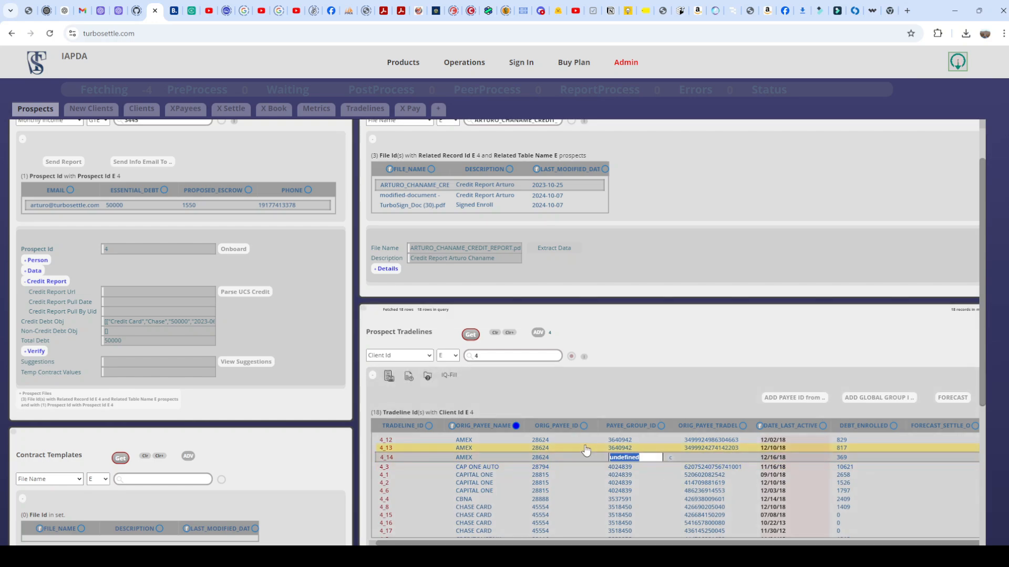
text(66777)
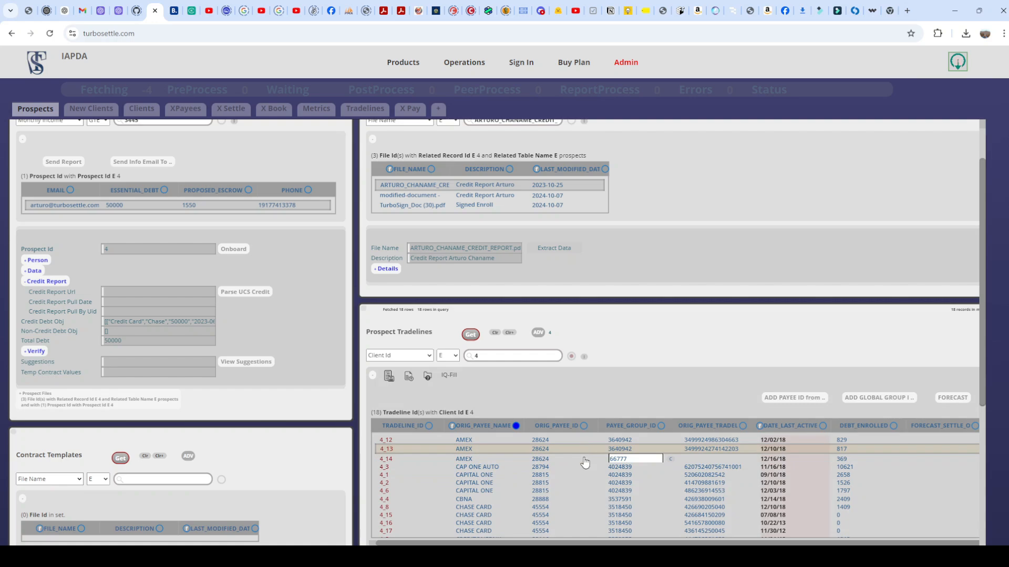
click(618, 488)
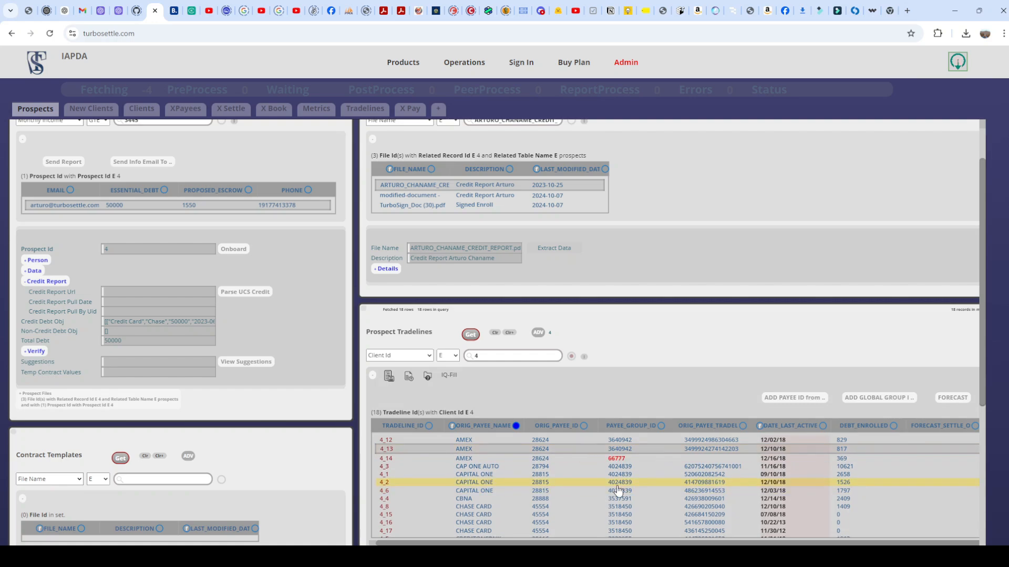
- Revert the payee group ID of the third AMEX tradeline to its original value
click(615, 457)
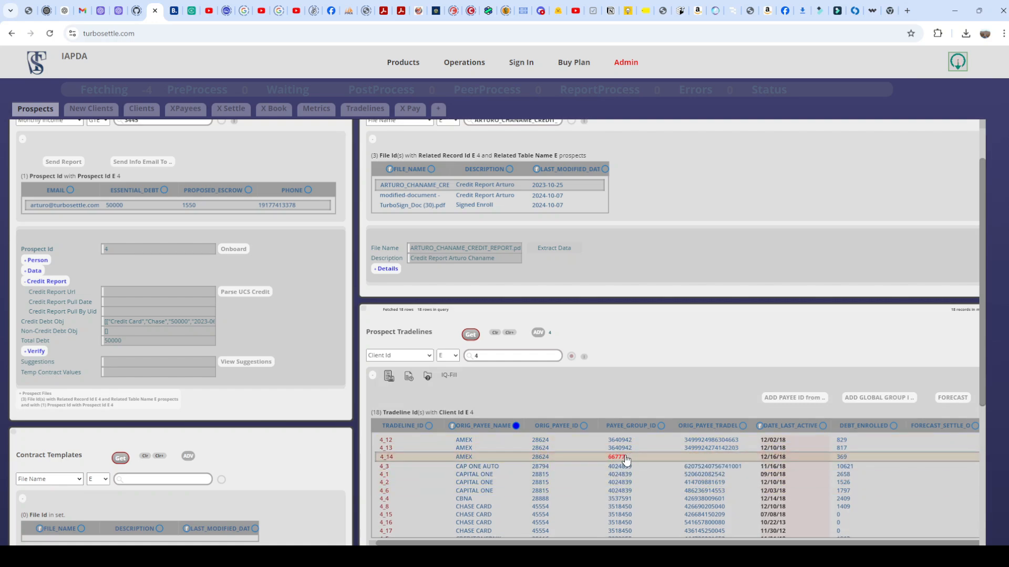
click(625, 460)
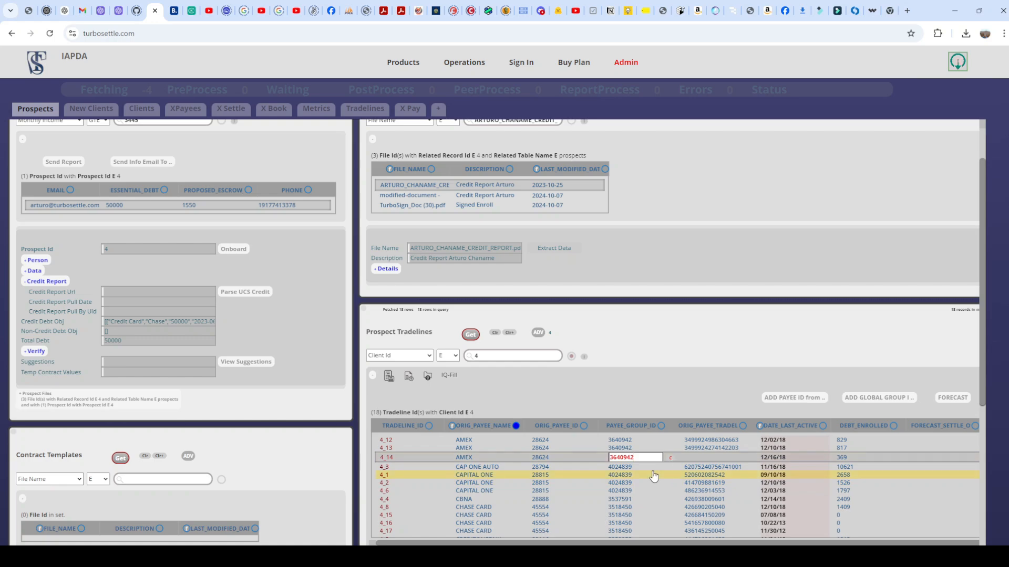
click(670, 461)
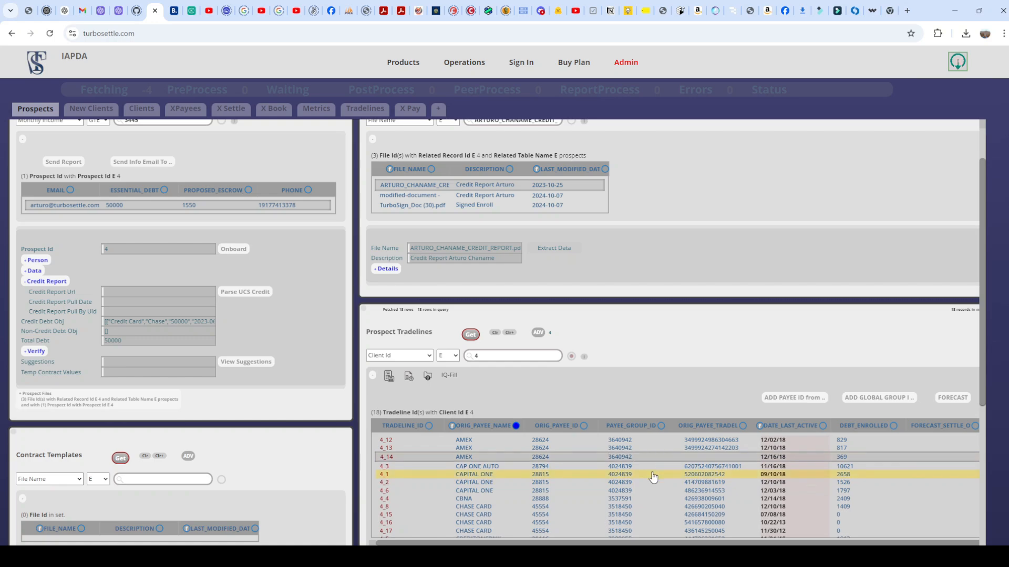
- Restore the original payee tradeline value of the third AMEX tradeline
click(708, 457)
click(727, 460)
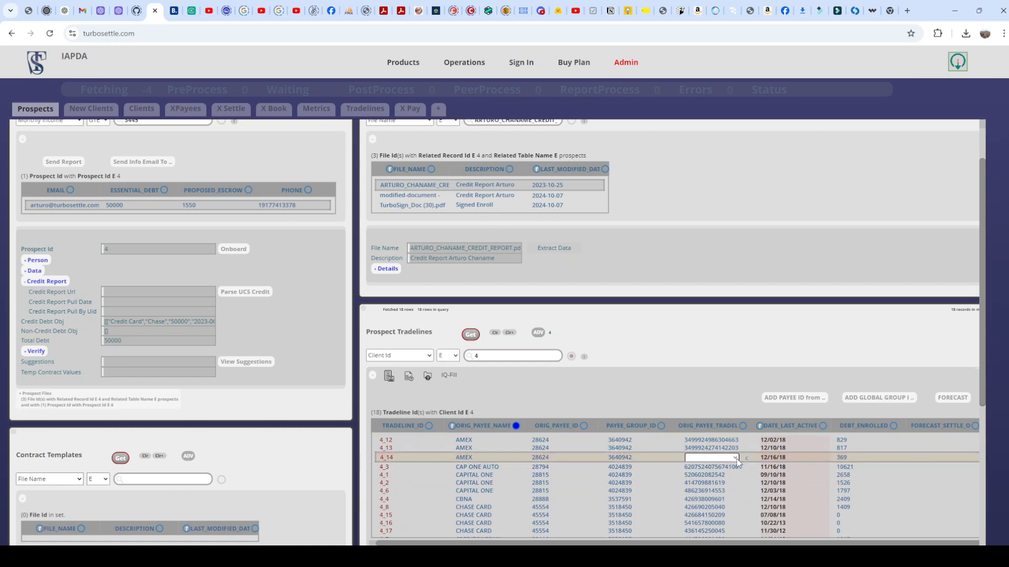
click(749, 459)
click(658, 461)
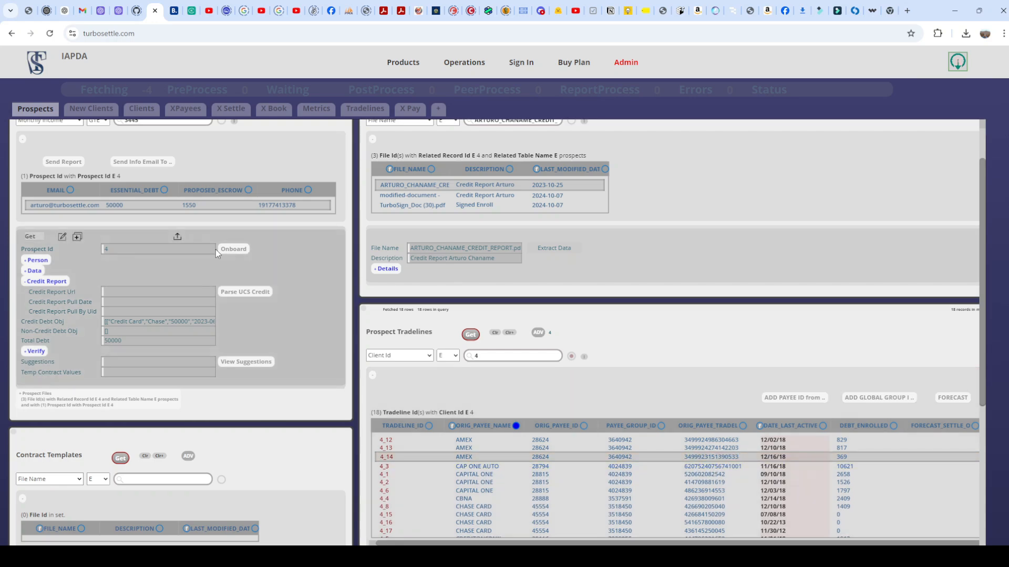
- Fetch the clients with Last Name GTE "ro" in the Clients CRM and clear the query and its results
scroll(283, 313, up, 1)
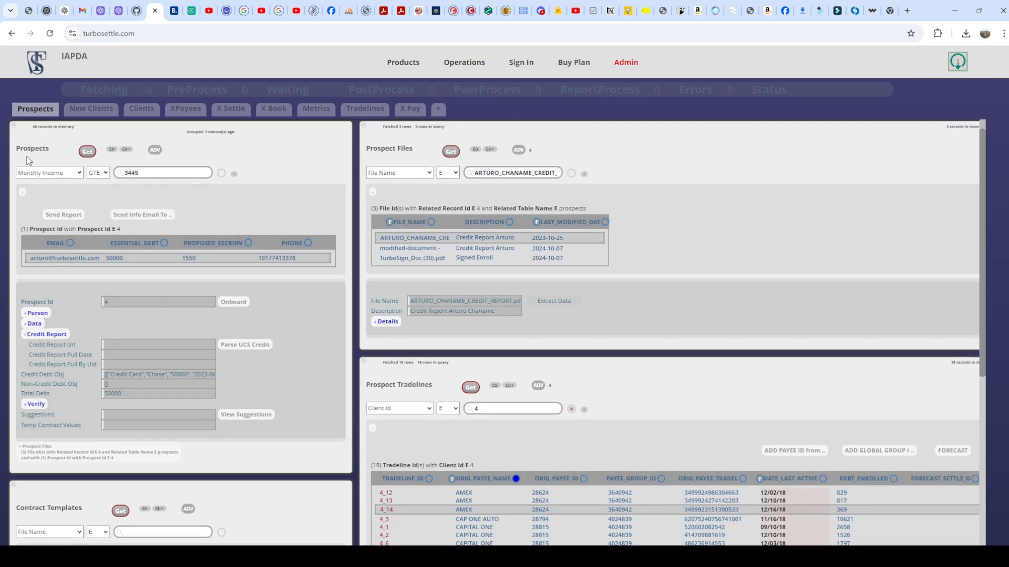
click(134, 113)
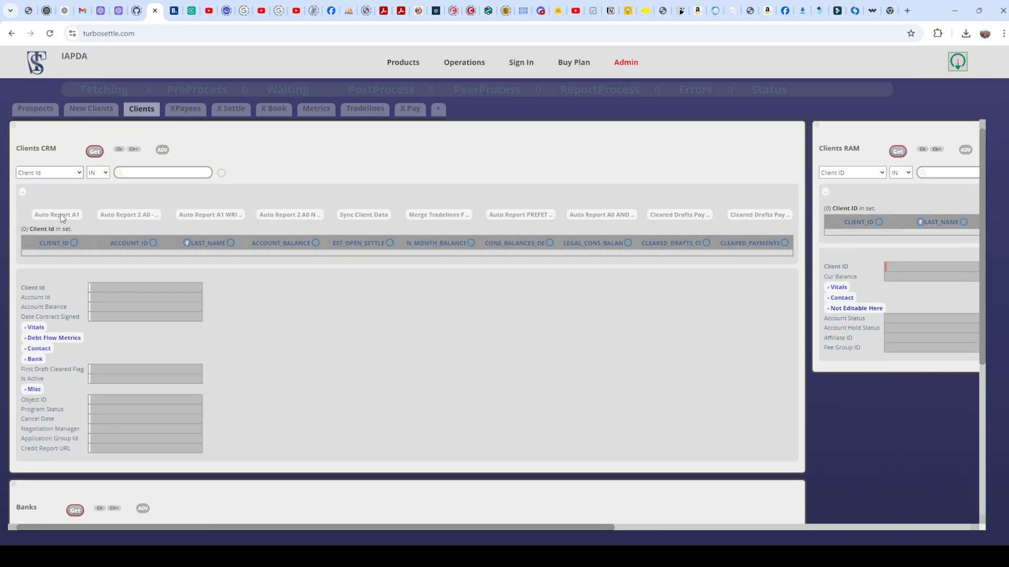
click(52, 227)
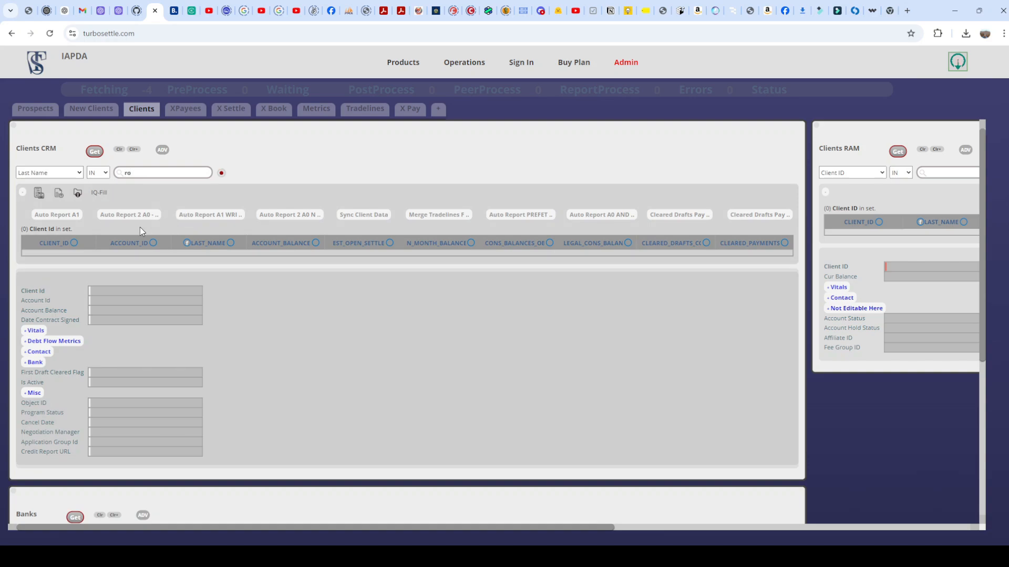
click(91, 176)
click(113, 207)
click(95, 153)
mouse_move(75, 196)
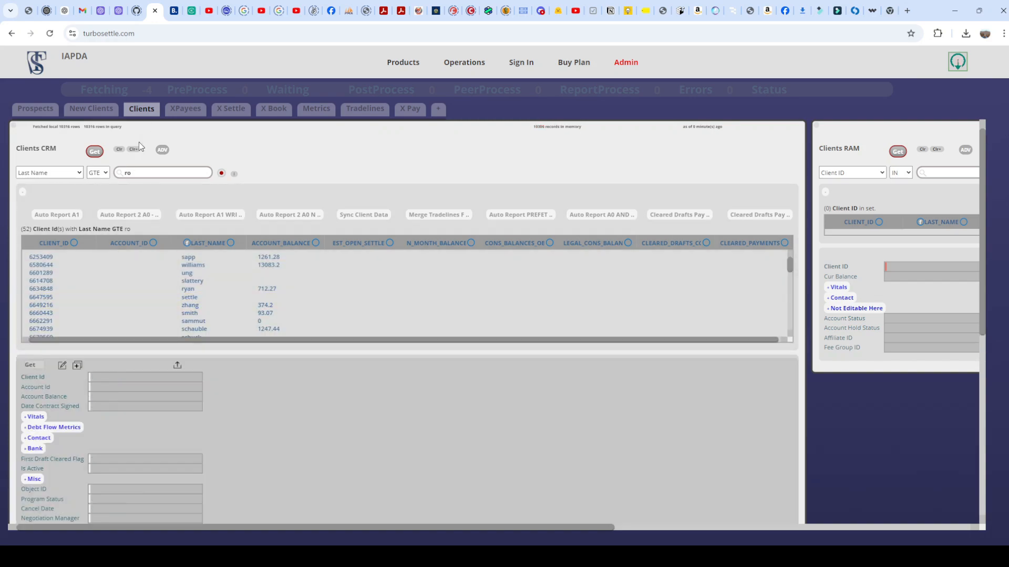
click(134, 150)
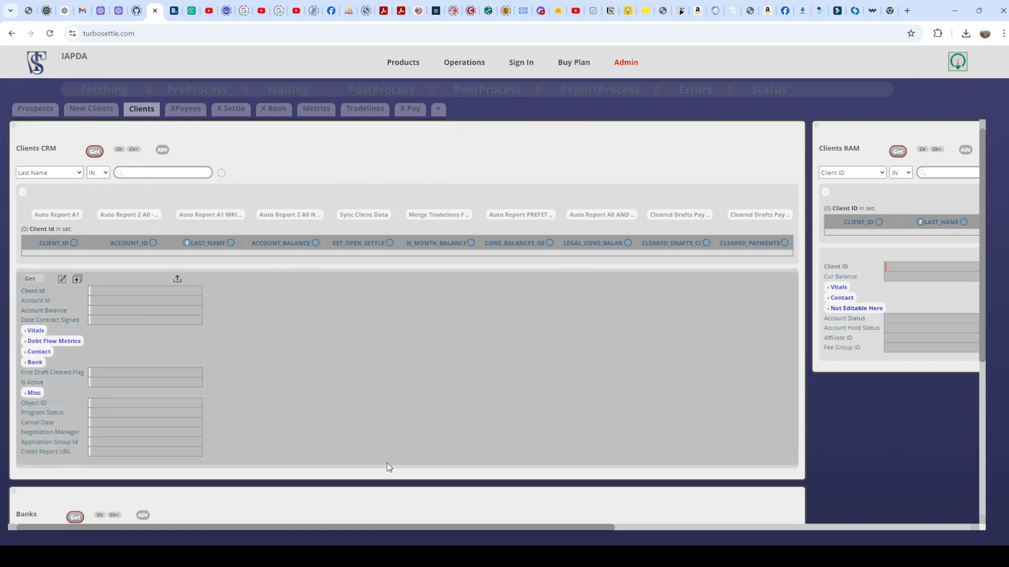
- Fetch every active bank for the company into the Banks table without a search filter
scroll(396, 470, down, 3)
scroll(396, 474, down, 2)
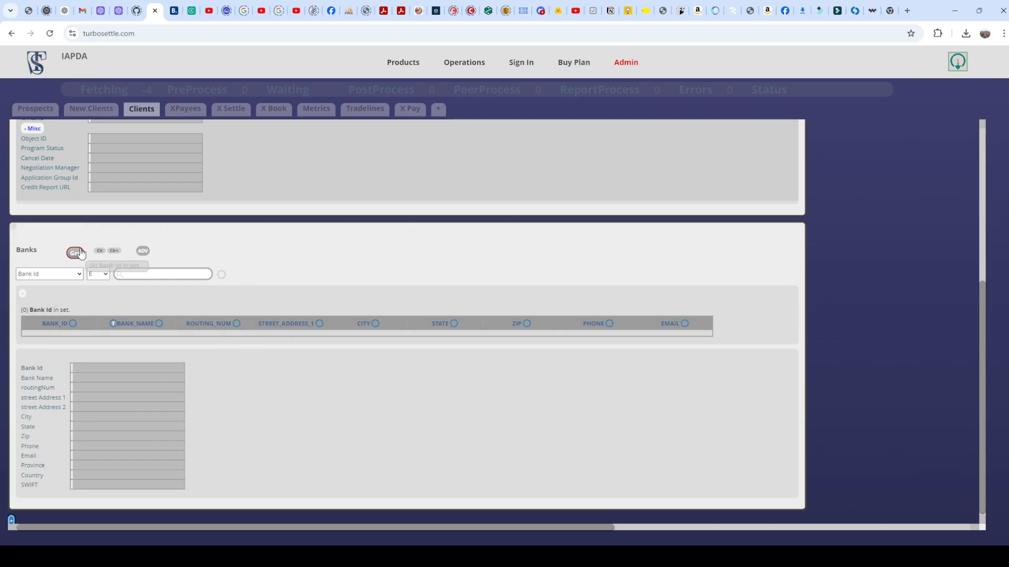
click(77, 253)
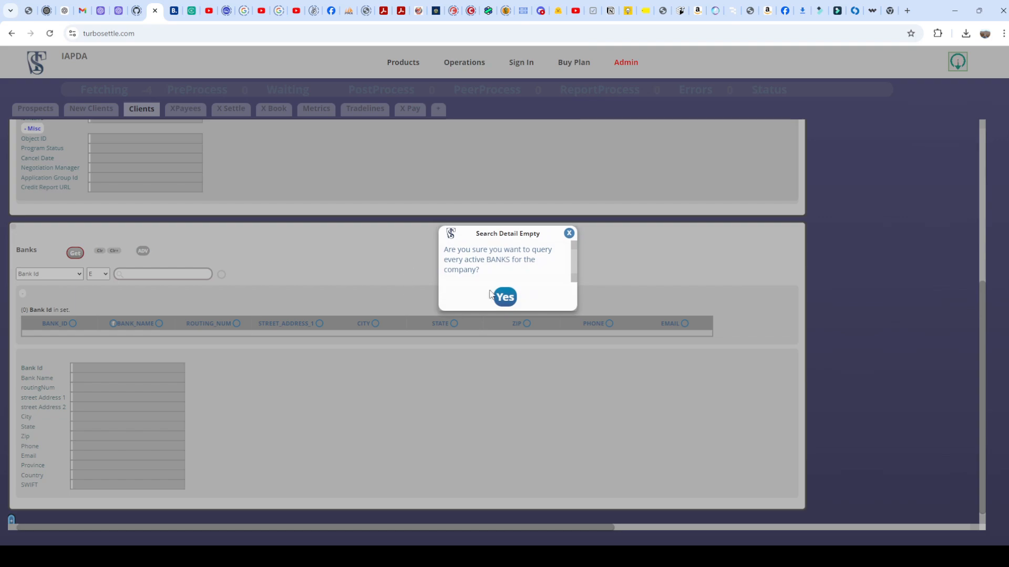
click(503, 298)
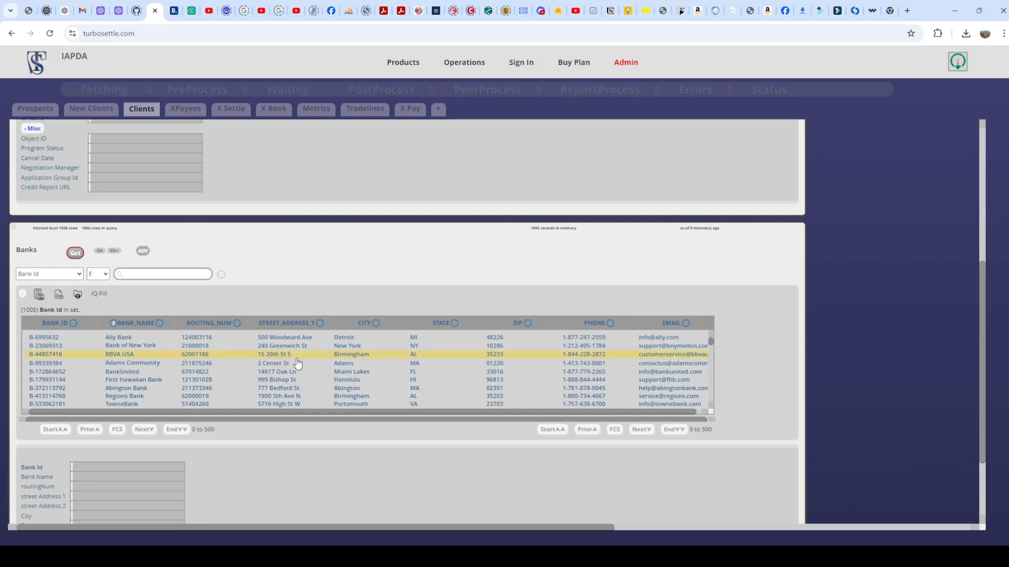
- Run IQ-Fill on the fetched banks without limiting it to one column, and hide its dialog while it runs
scroll(297, 362, down, 15)
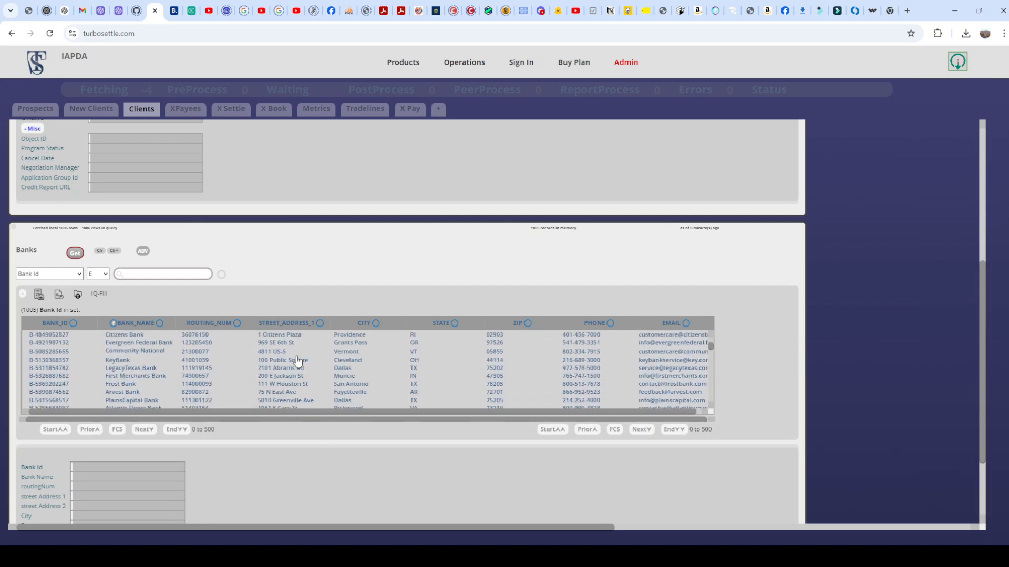
scroll(297, 362, down, 2)
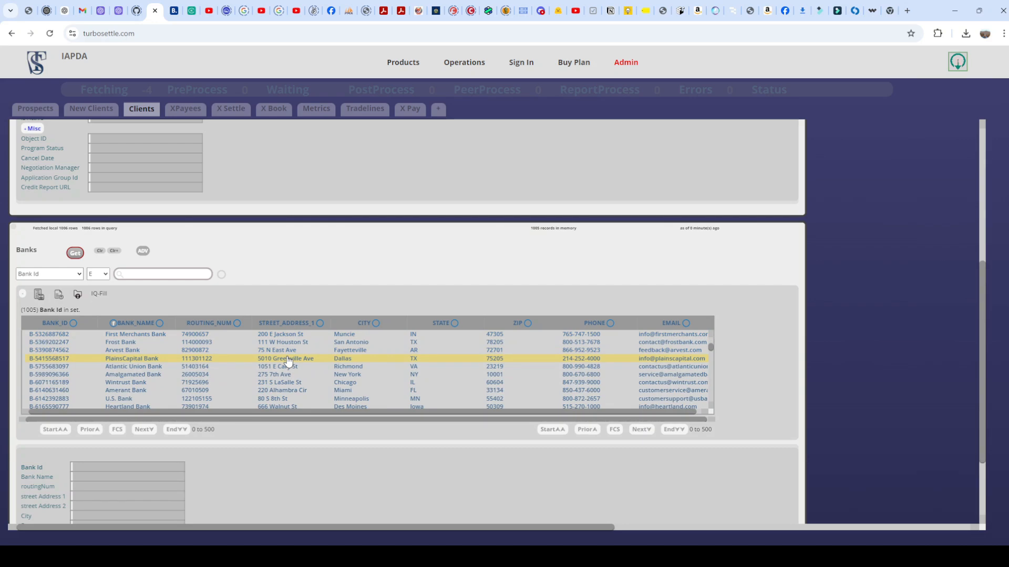
scroll(289, 362, down, 10)
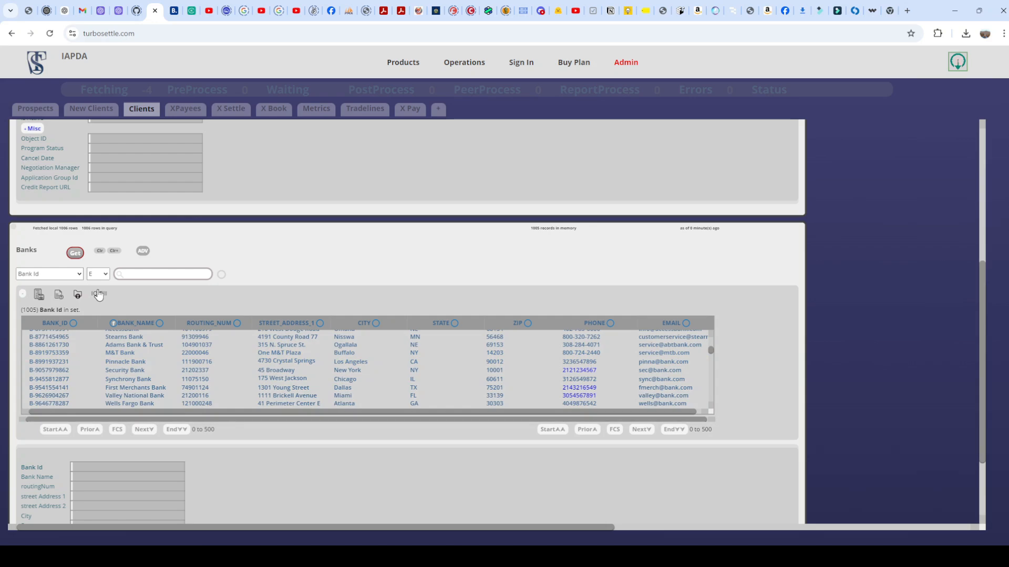
click(99, 295)
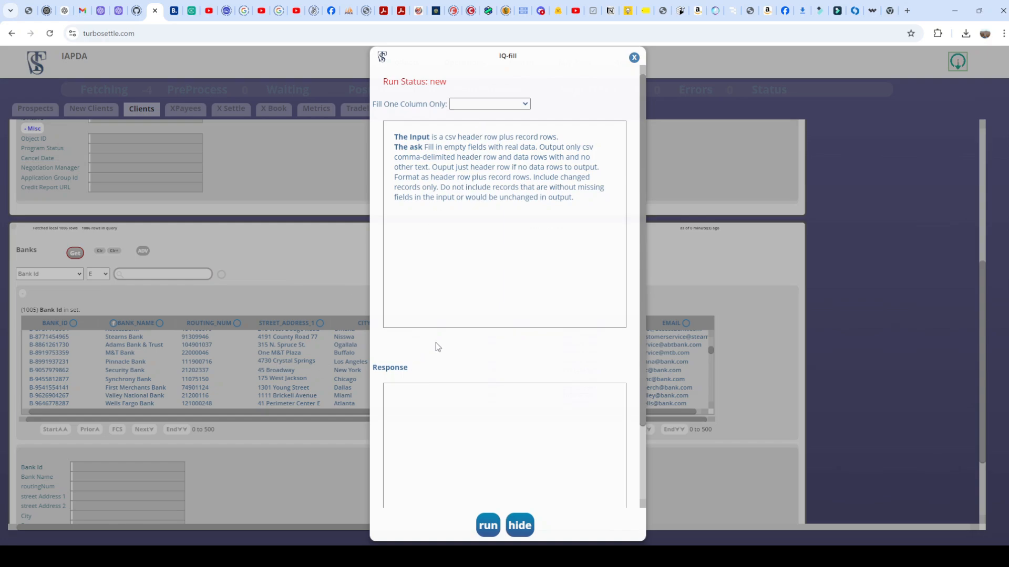
click(488, 525)
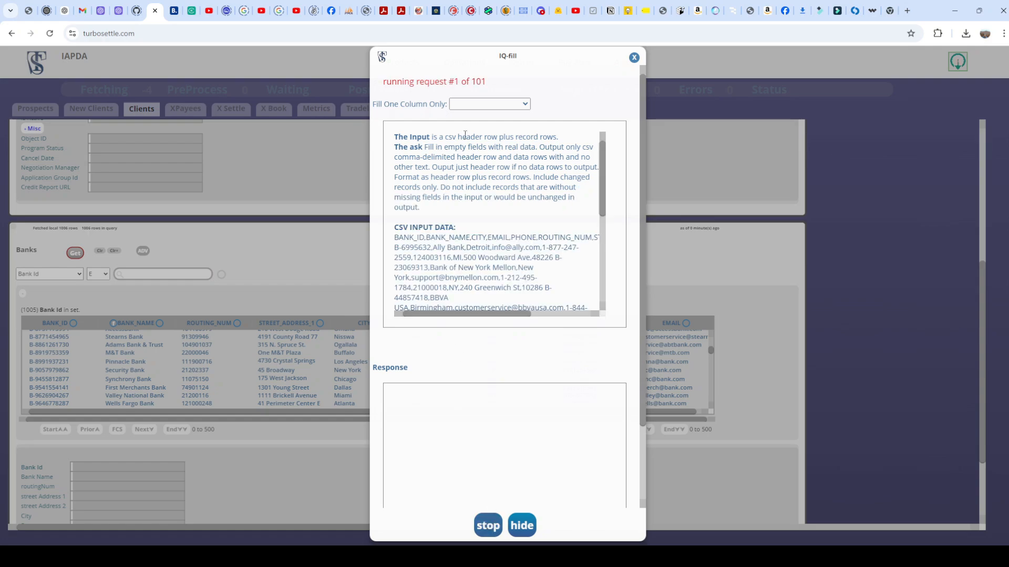
click(528, 527)
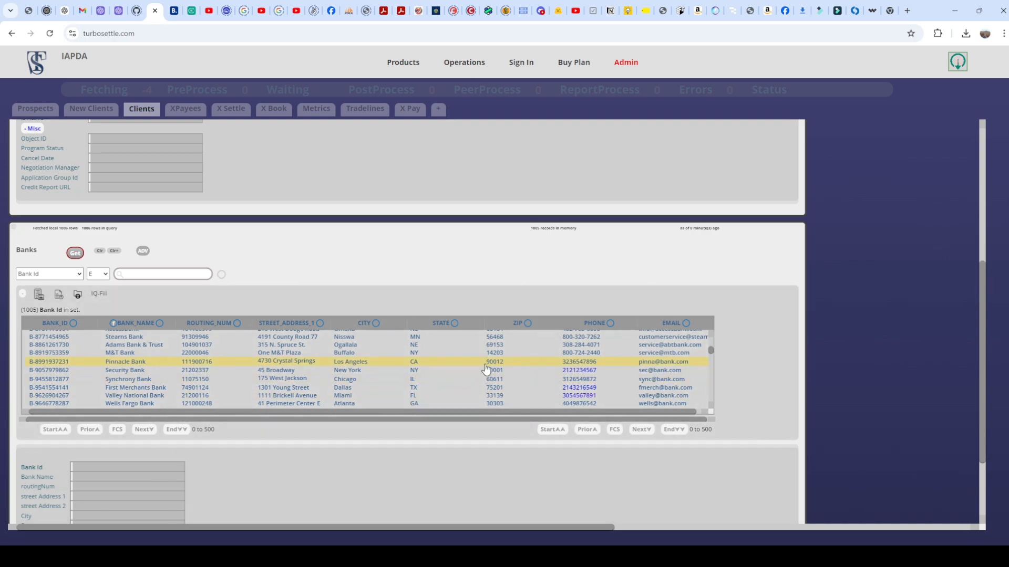
- Examine the Banks table for records with missing address, city, state, zip, phone and email values
scroll(438, 373, down, 3)
scroll(438, 374, down, 15)
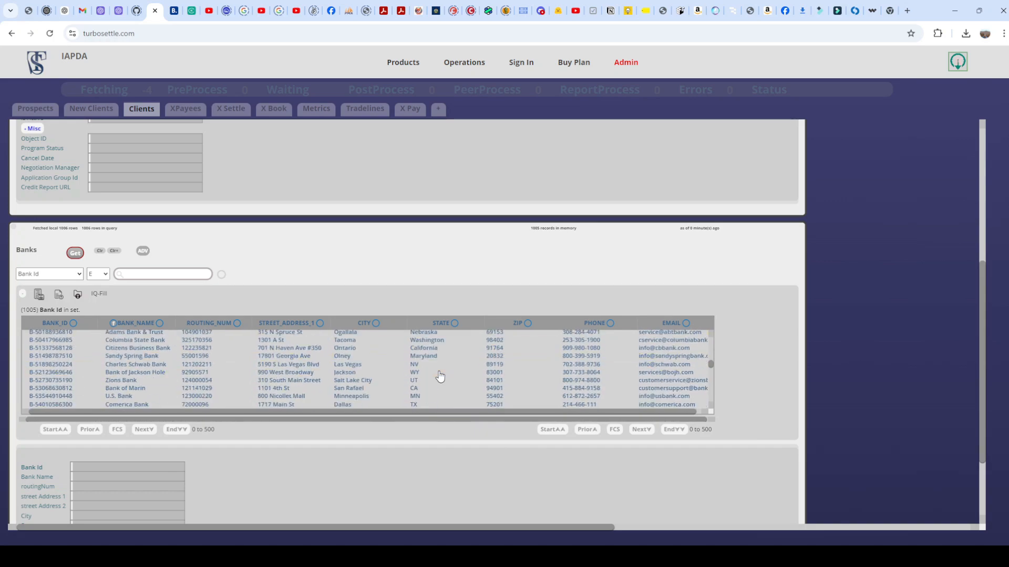
scroll(440, 374, down, 5)
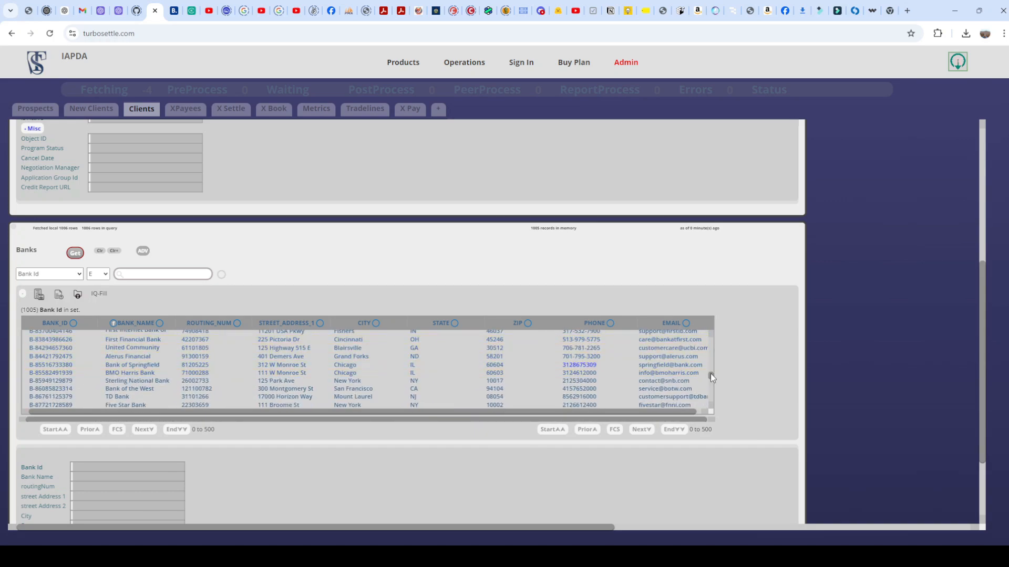
drag(710, 374, 711, 388)
scroll(275, 375, down, 4)
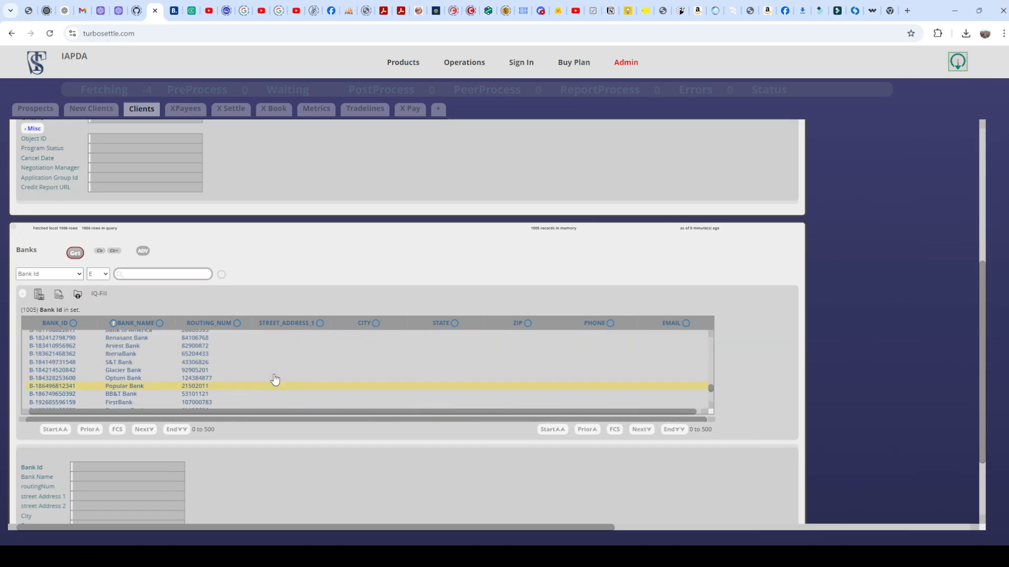
scroll(283, 372, up, 8)
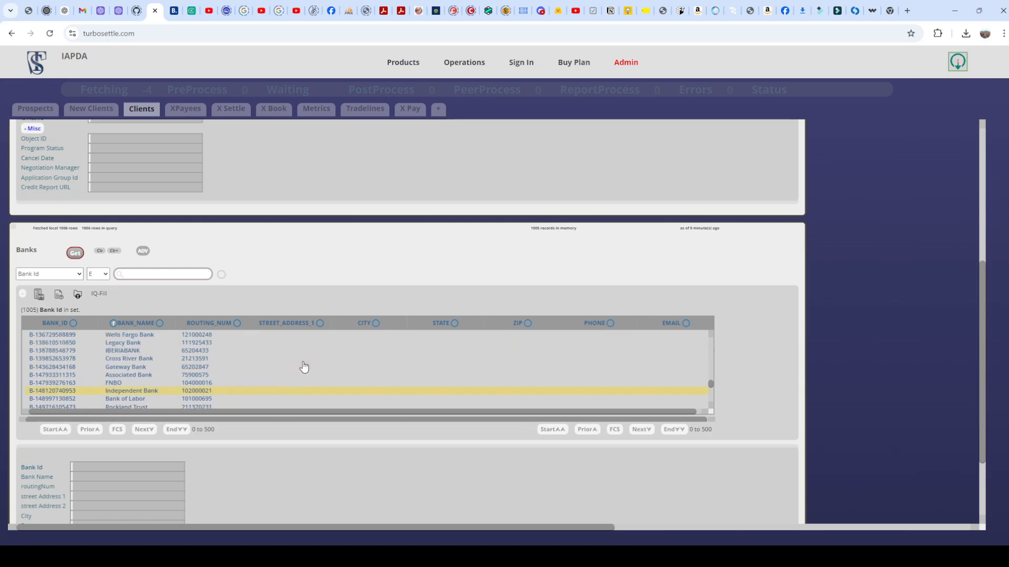
scroll(308, 369, up, 6)
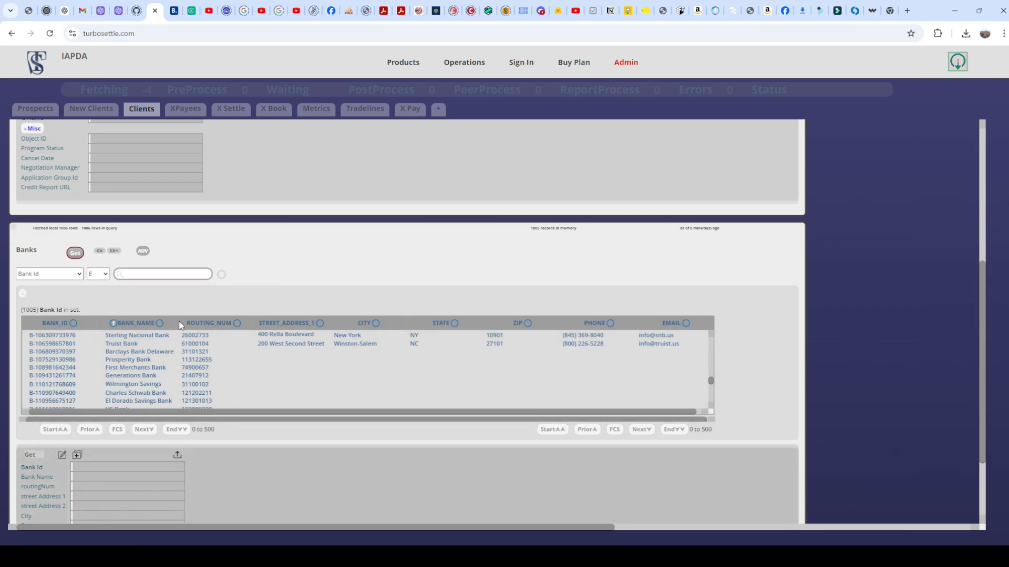
scroll(221, 185, up, 2)
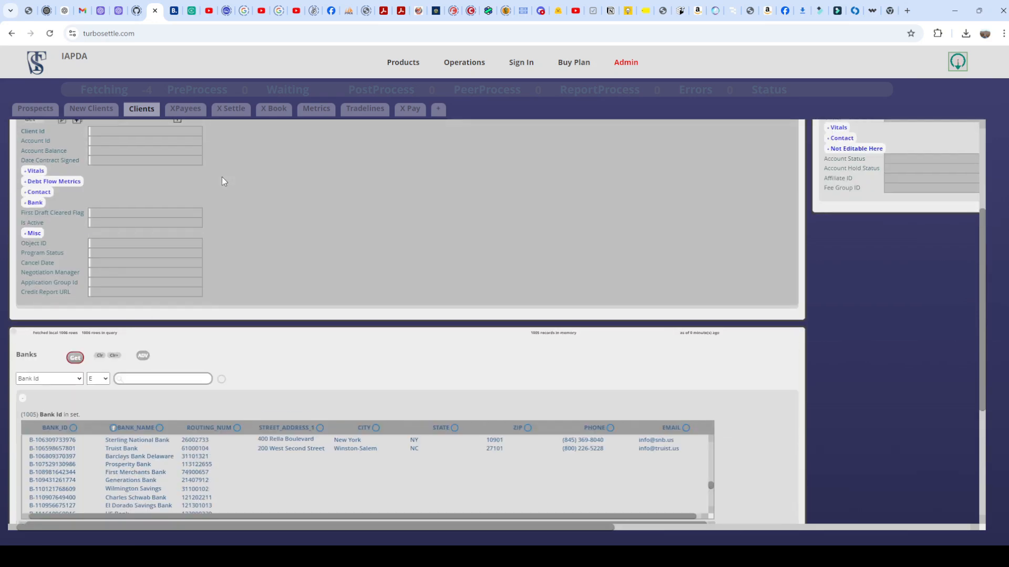
scroll(301, 393, down, 2)
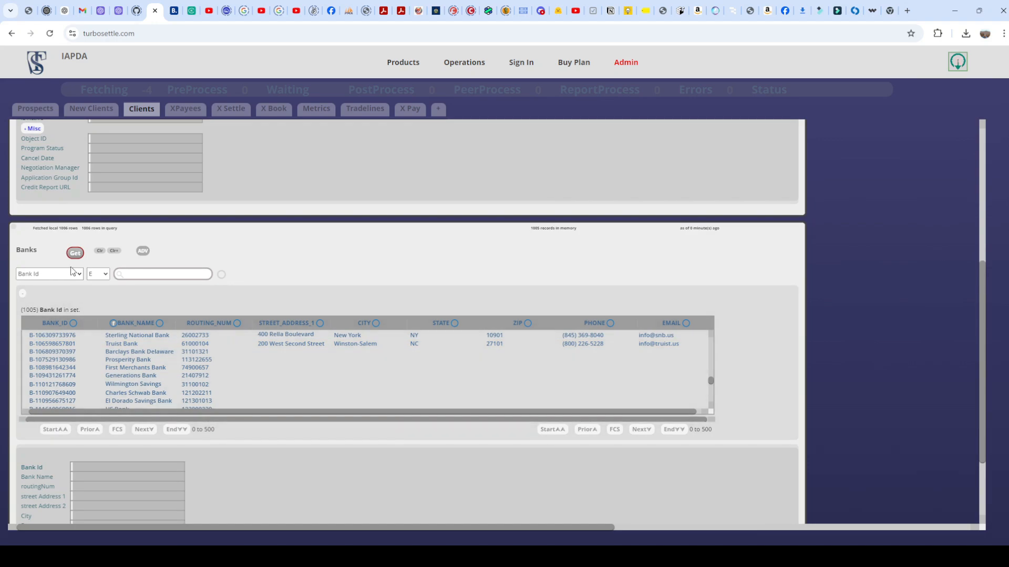
- Review the IQ-Fill run status and responses, then close the dialog and check the bank records in the table
click(102, 294)
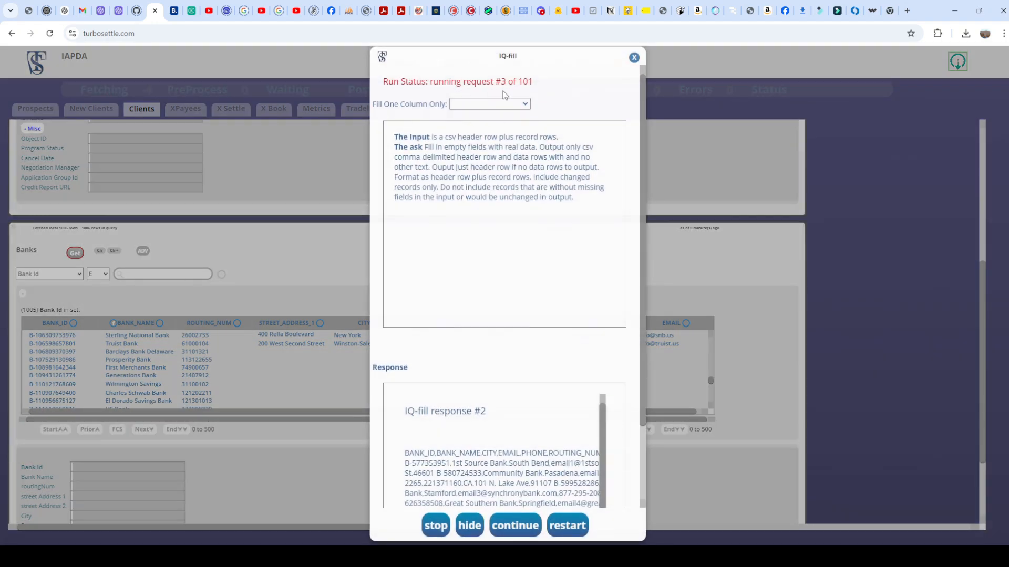
scroll(462, 426, down, 1)
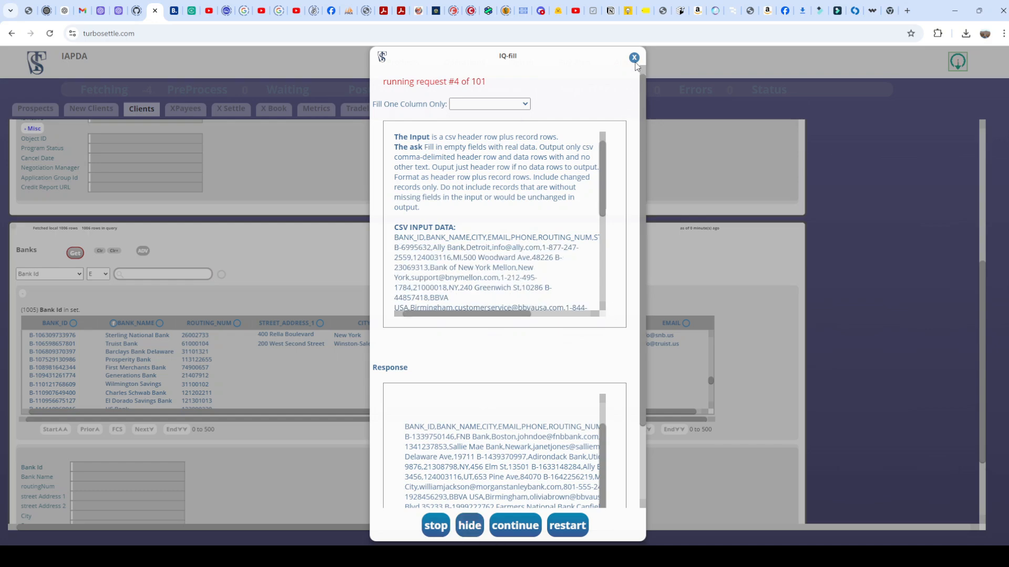
click(634, 57)
click(105, 347)
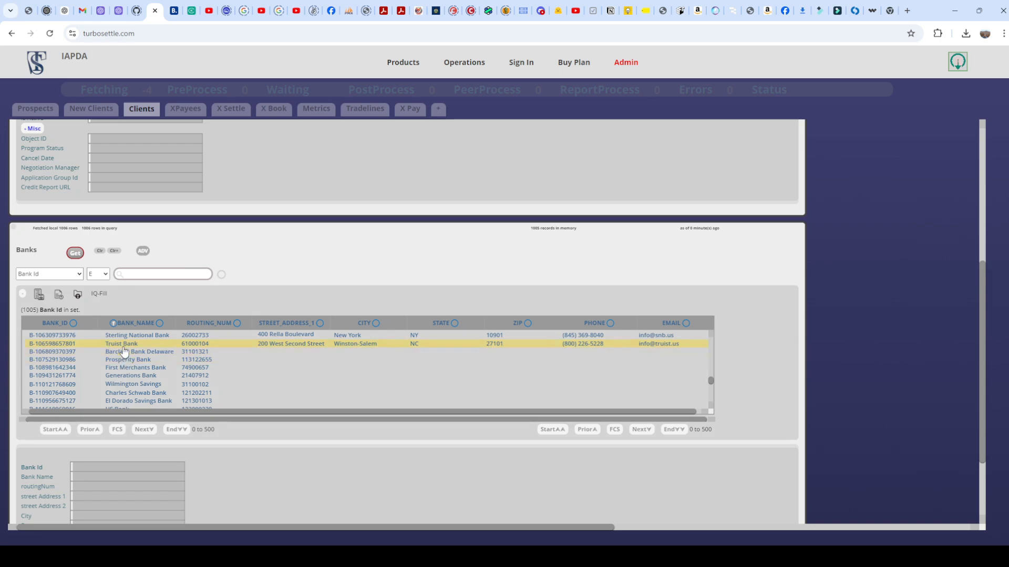
click(194, 360)
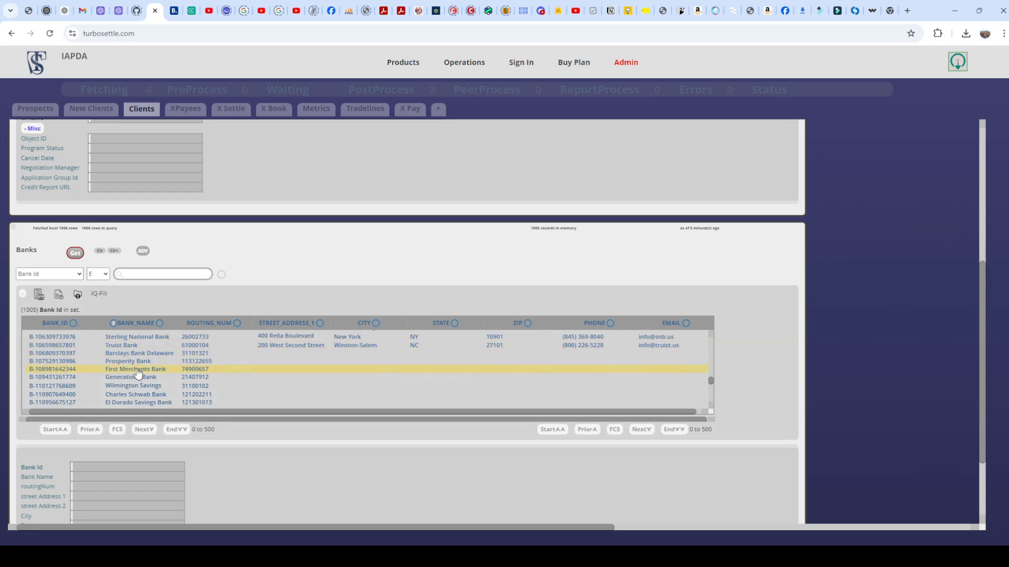
scroll(137, 371, up, 8)
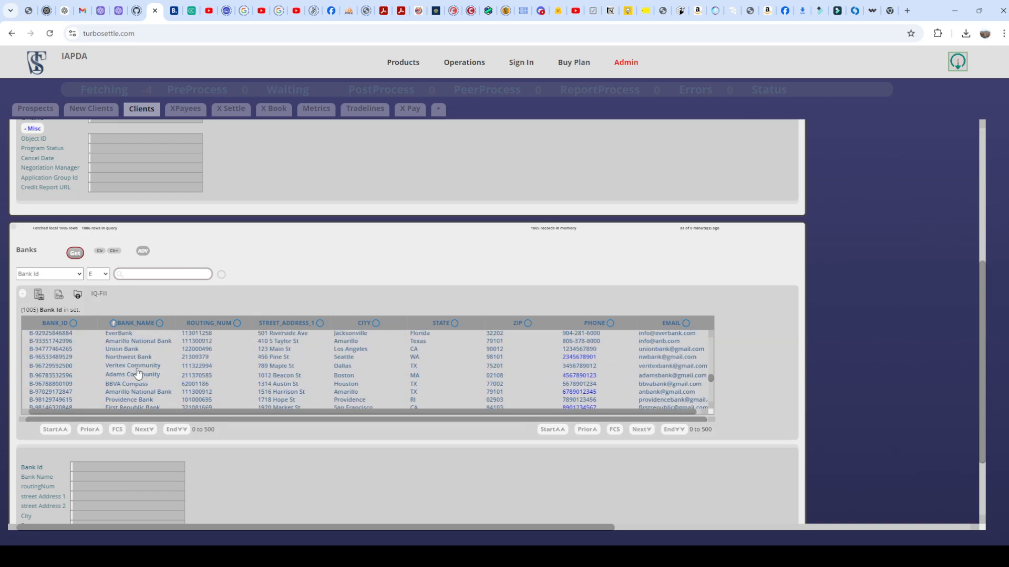
- Sort the Banks table by bank name and examine the edited records alongside those still missing data
click(160, 324)
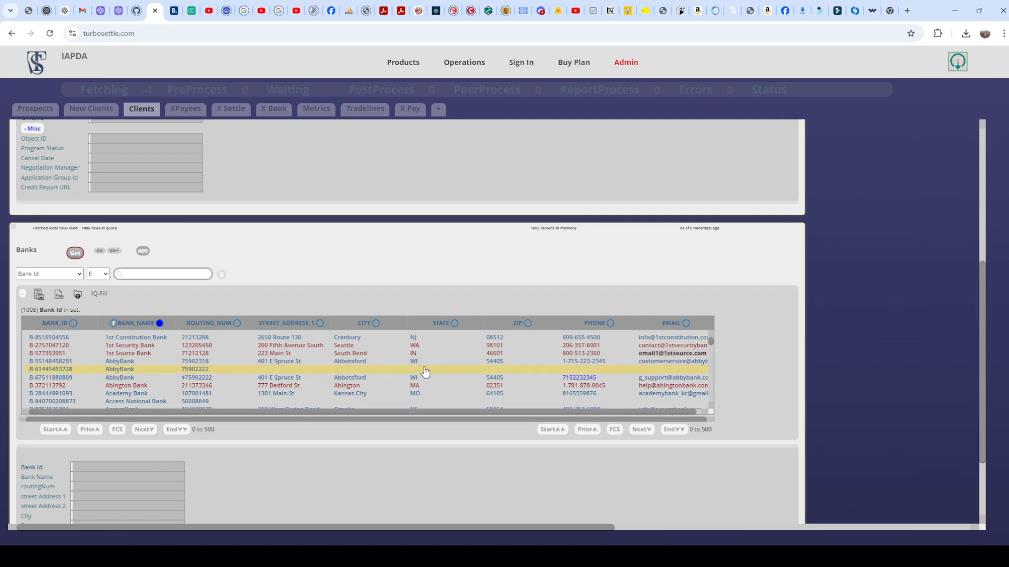
scroll(425, 372, down, 1)
scroll(426, 371, up, 1)
scroll(536, 375, down, 3)
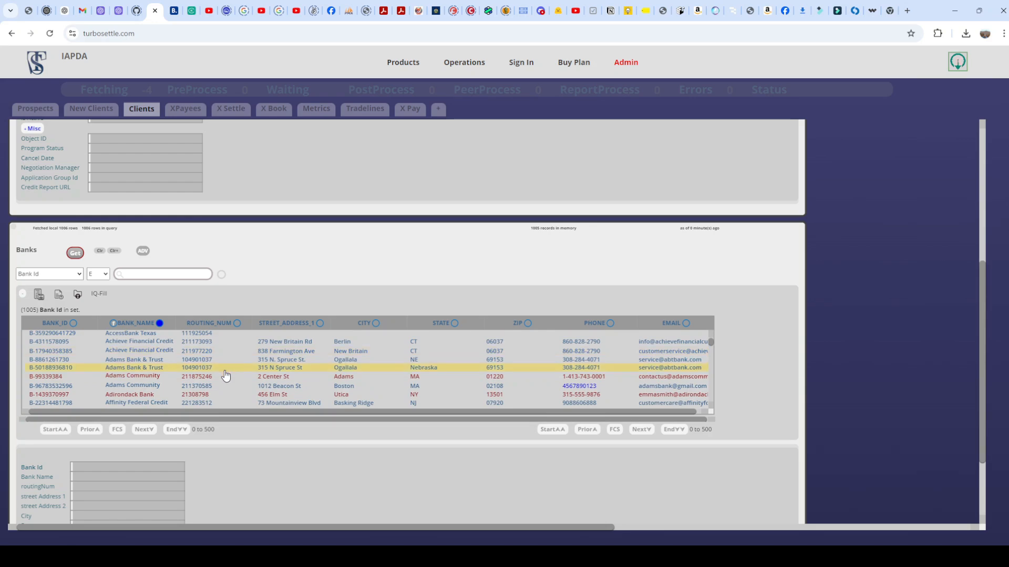
scroll(226, 375, down, 2)
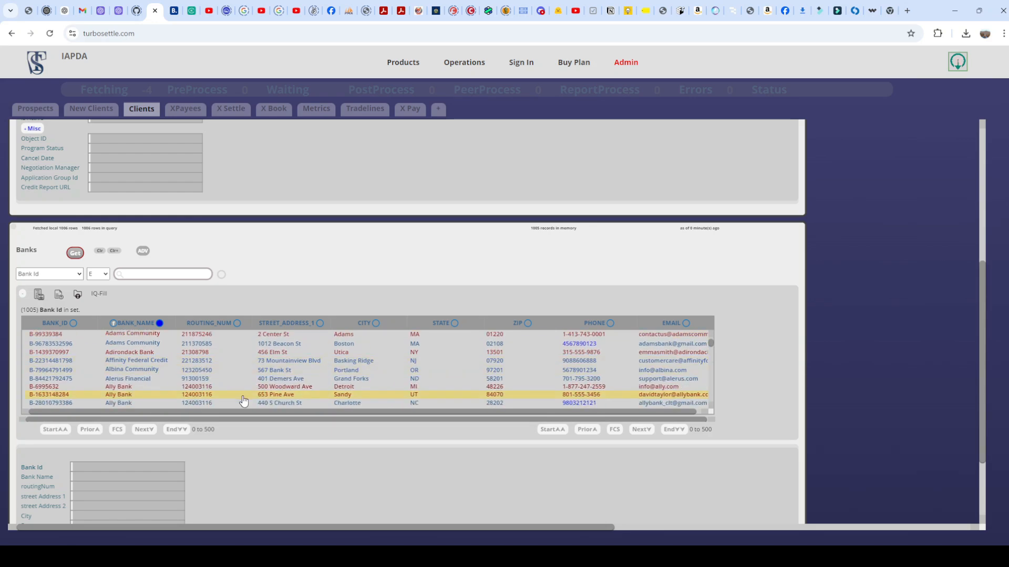
- Cancel the pending write of the bank edits, stop the IQ-Fill run, and close its notices and dialog
click(59, 295)
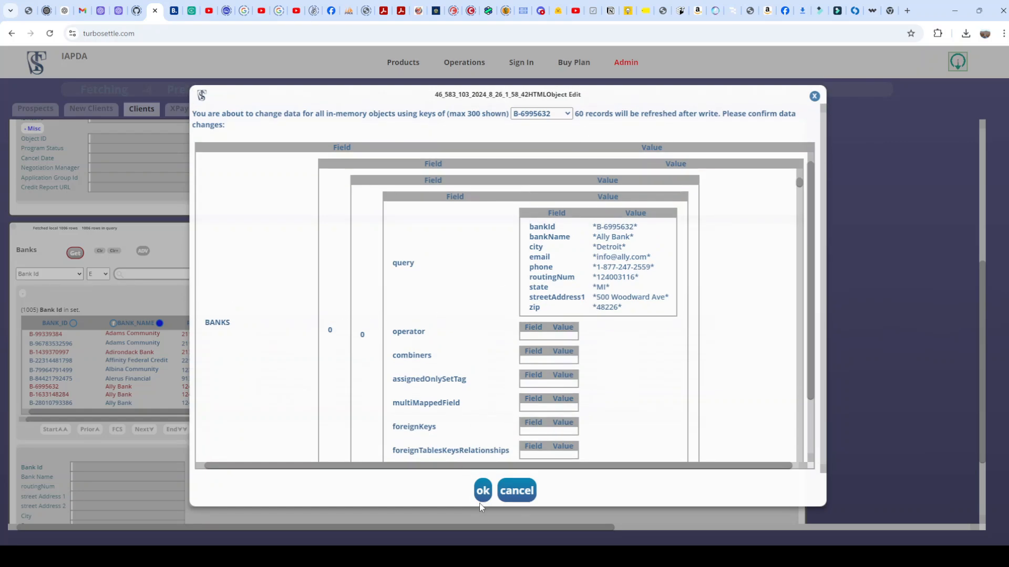
click(517, 492)
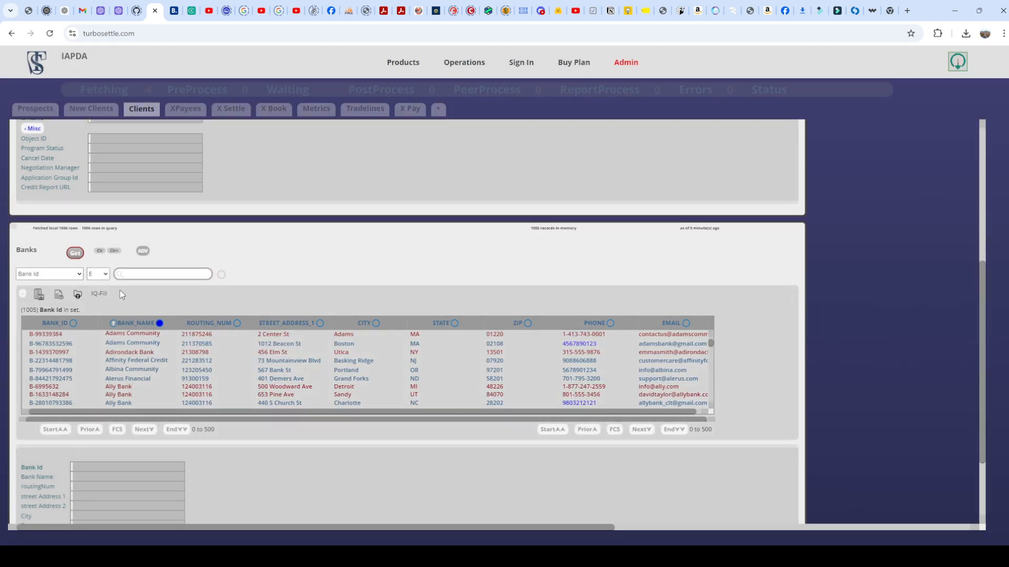
click(99, 293)
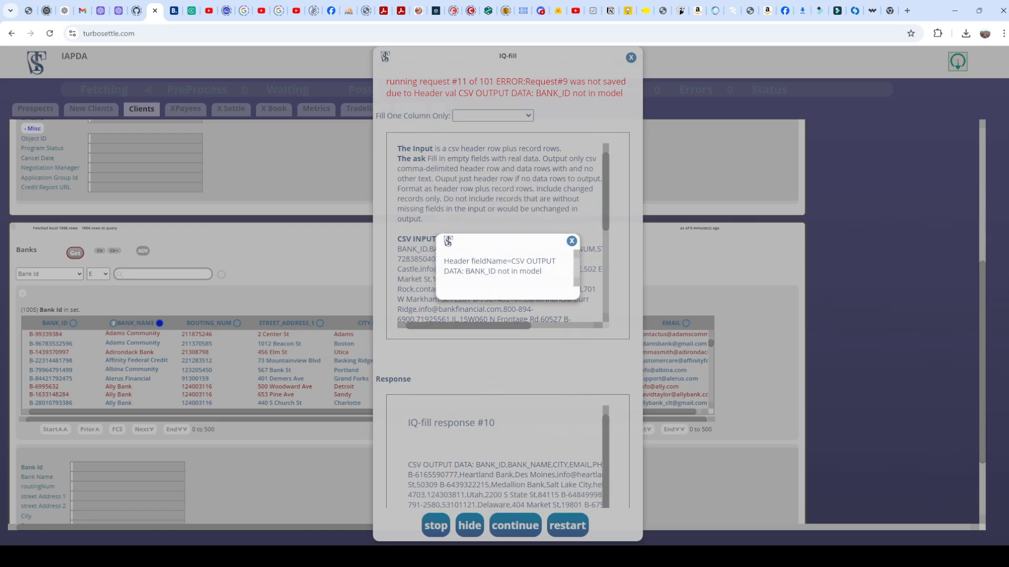
click(443, 528)
click(443, 527)
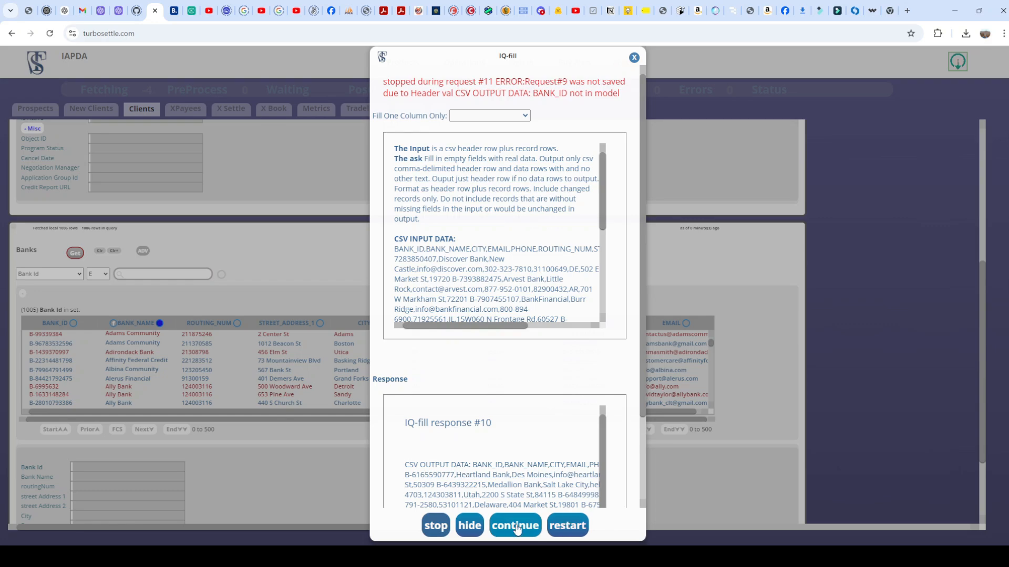
click(467, 527)
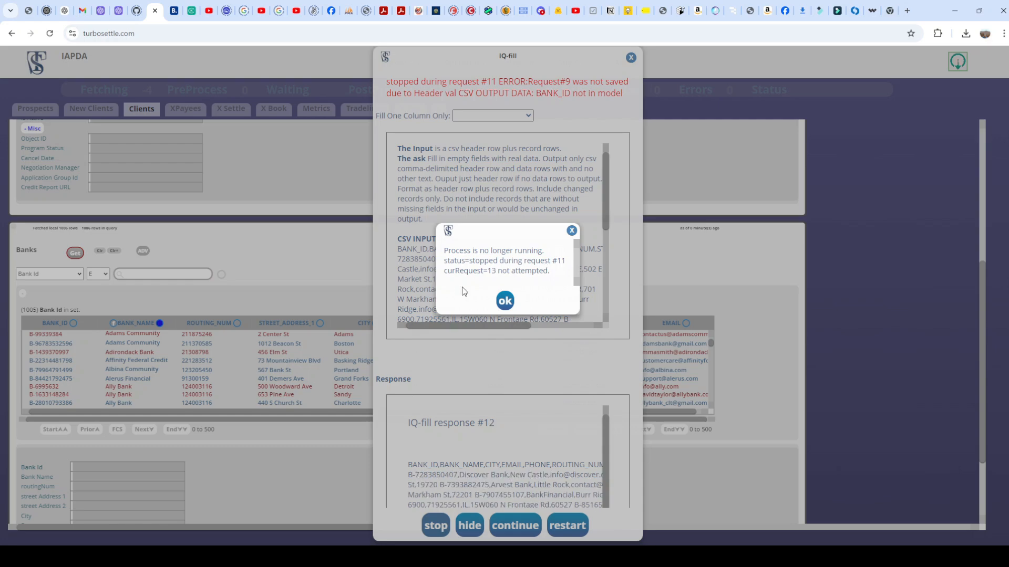
click(571, 233)
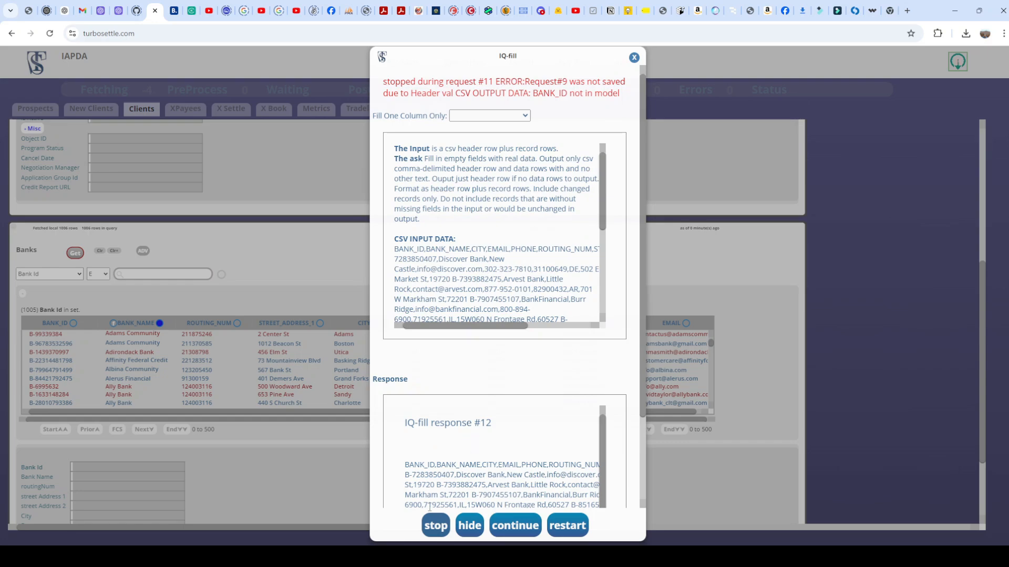
scroll(462, 463, down, 1)
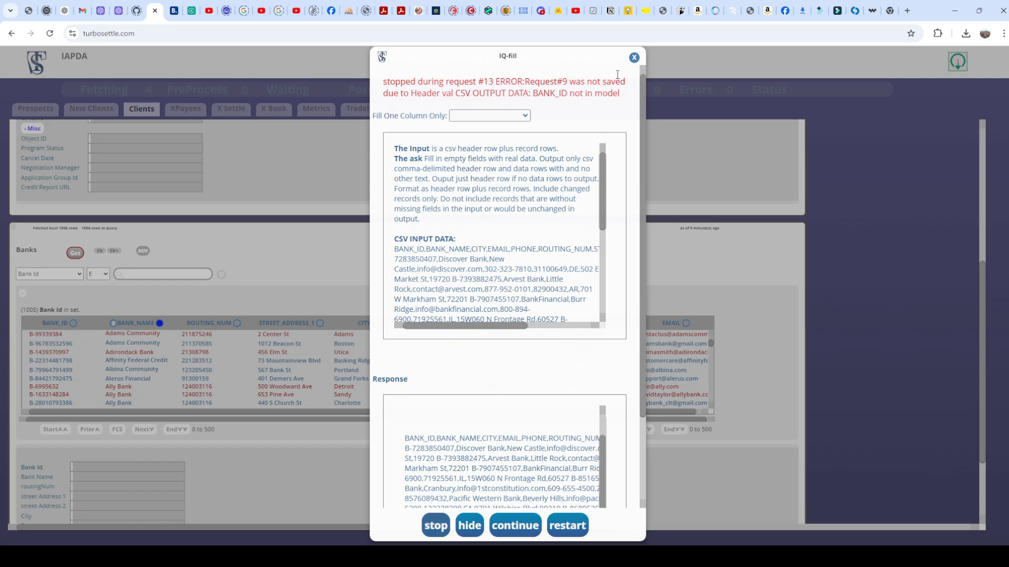
click(635, 57)
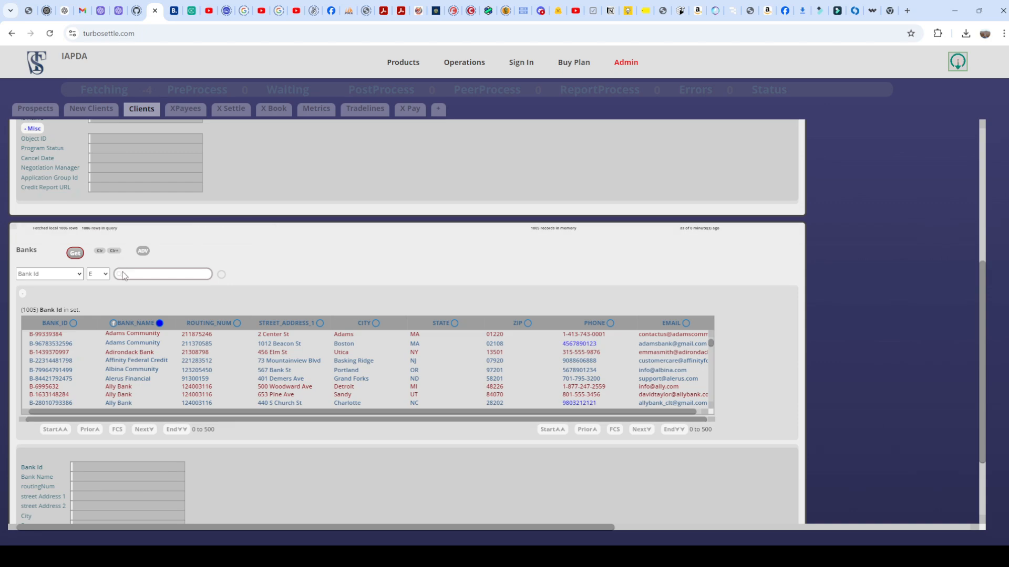
mouse_move(152, 295)
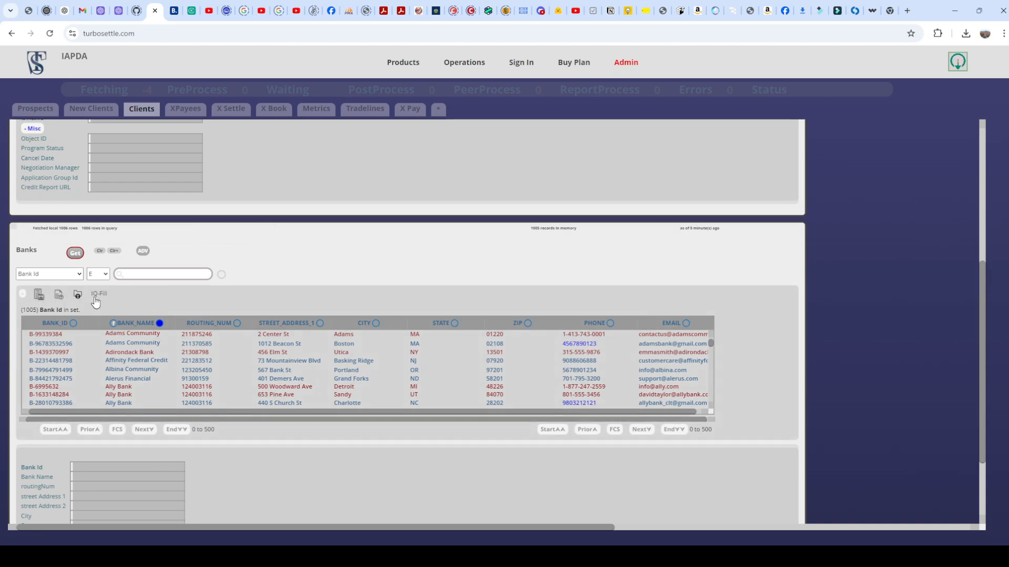
click(61, 294)
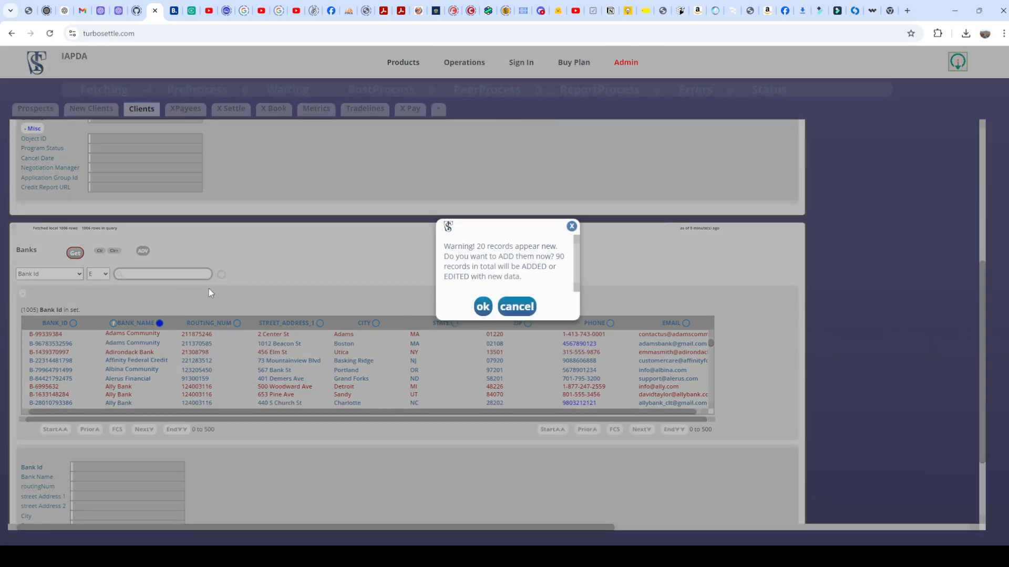
click(517, 306)
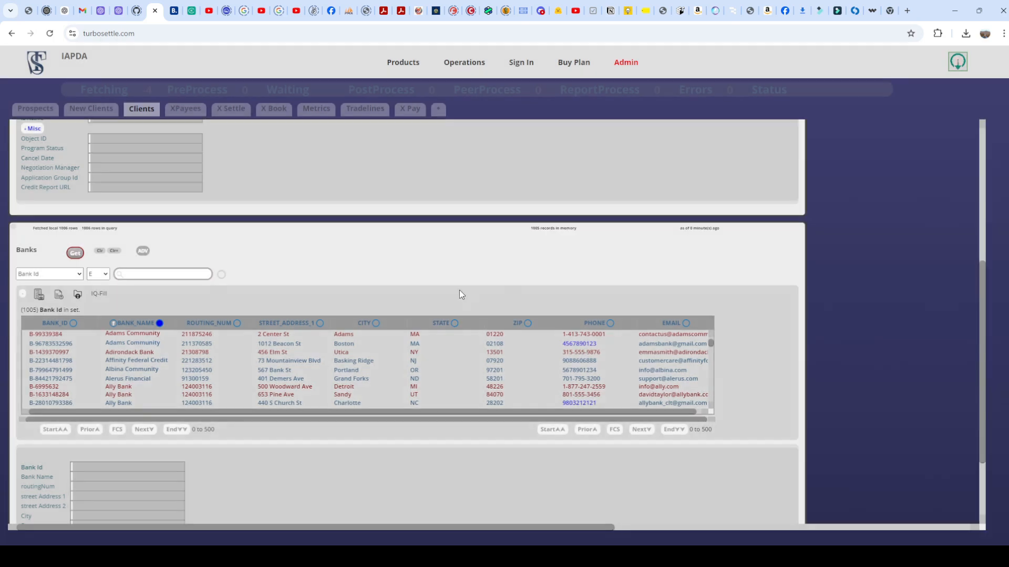
- Write the IQ-Fill changes to the Banks data, agreeing to add the new records and reviewing the pending changes before confirming
click(59, 294)
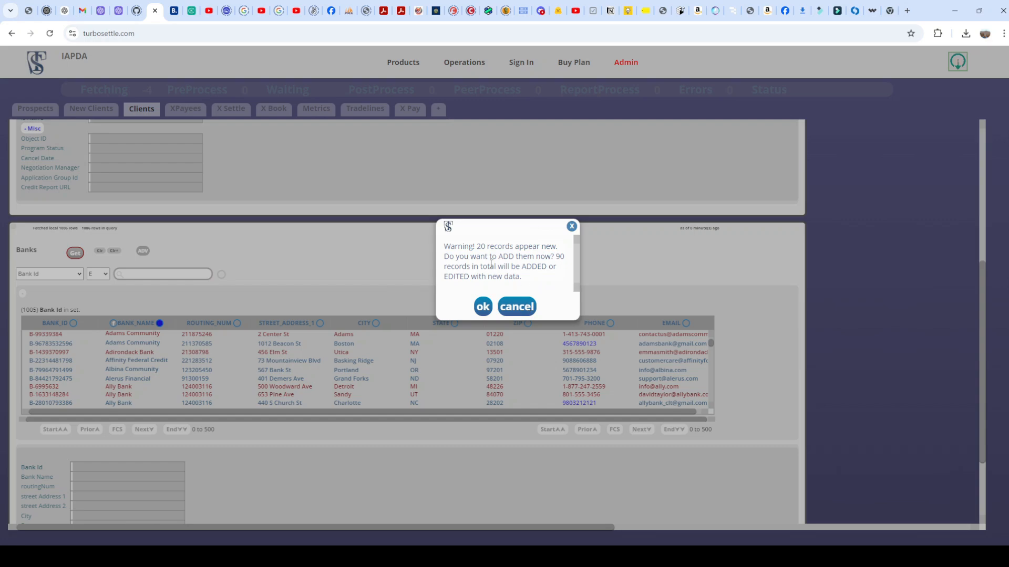
click(482, 308)
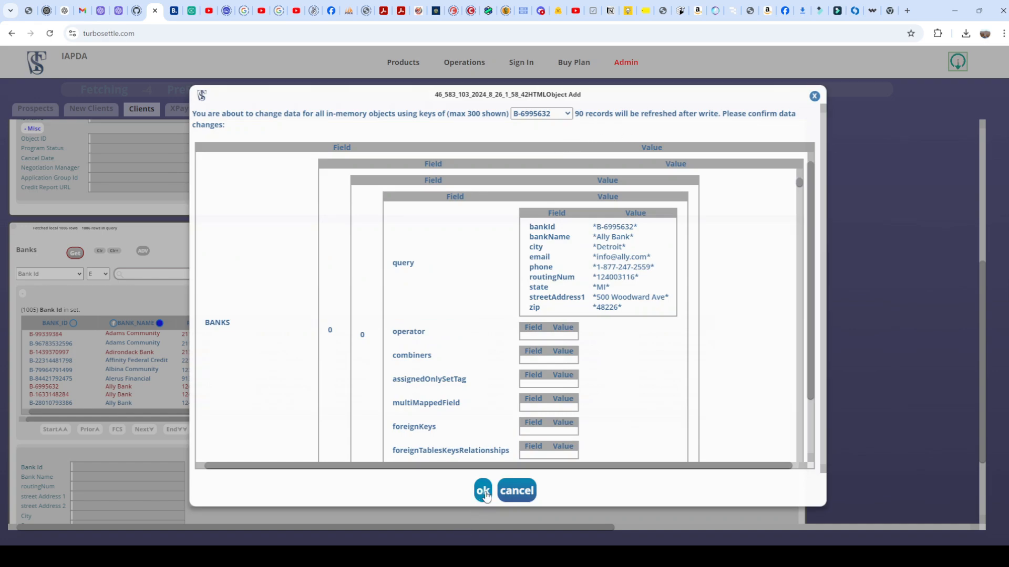
drag(484, 493, 486, 379)
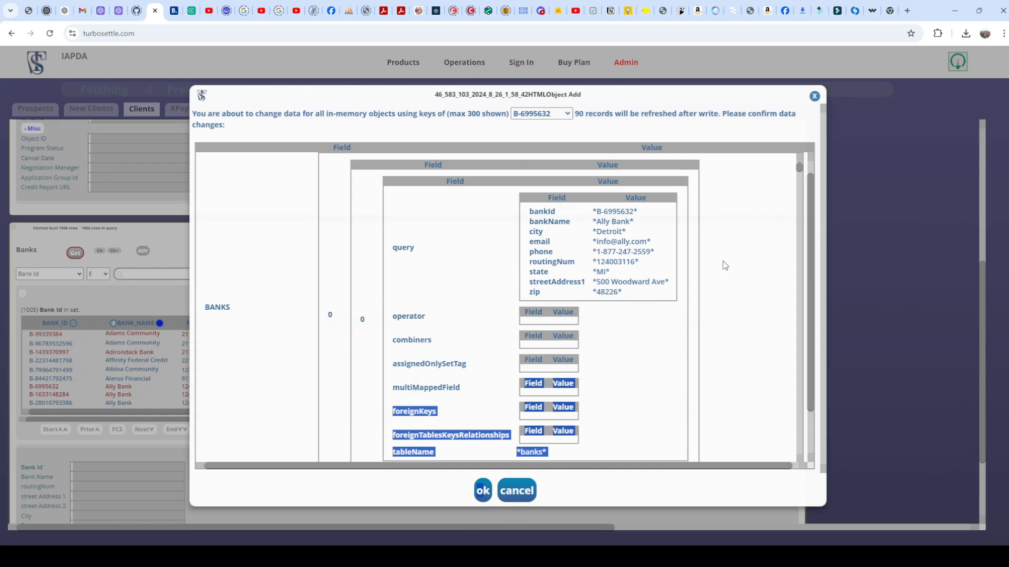
click(746, 241)
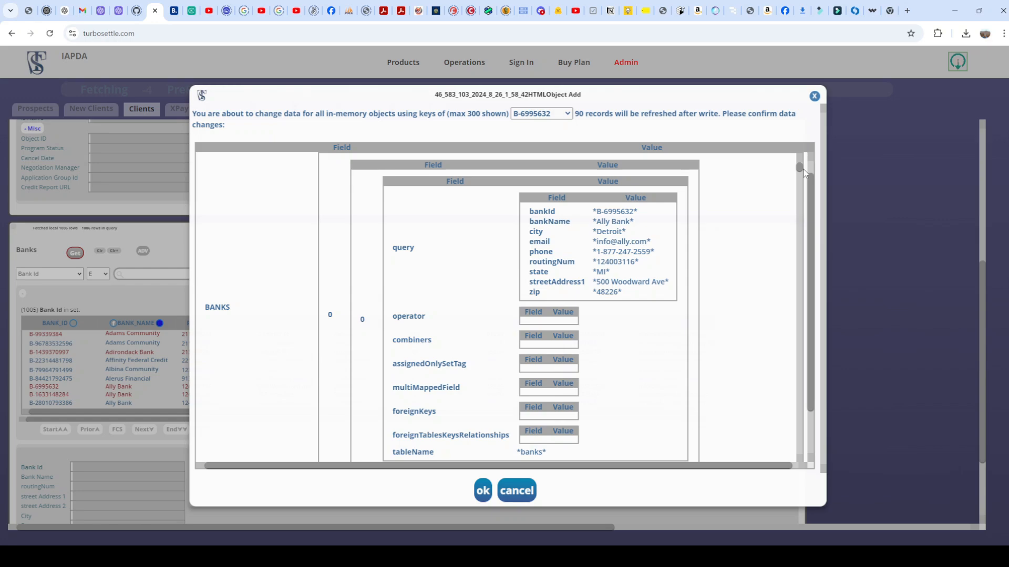
scroll(799, 183, down, 1)
scroll(797, 189, down, 20)
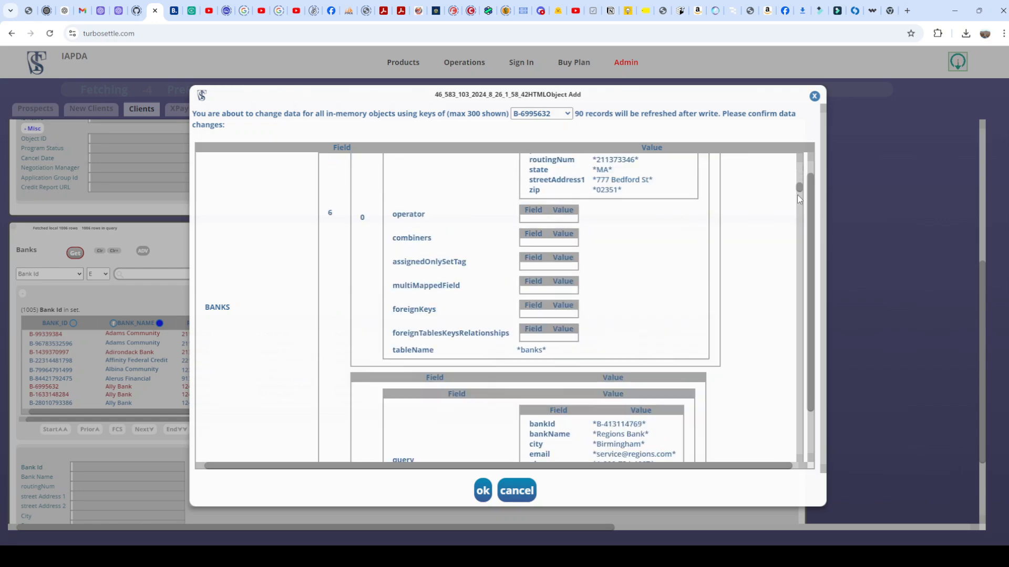
scroll(797, 197, down, 8)
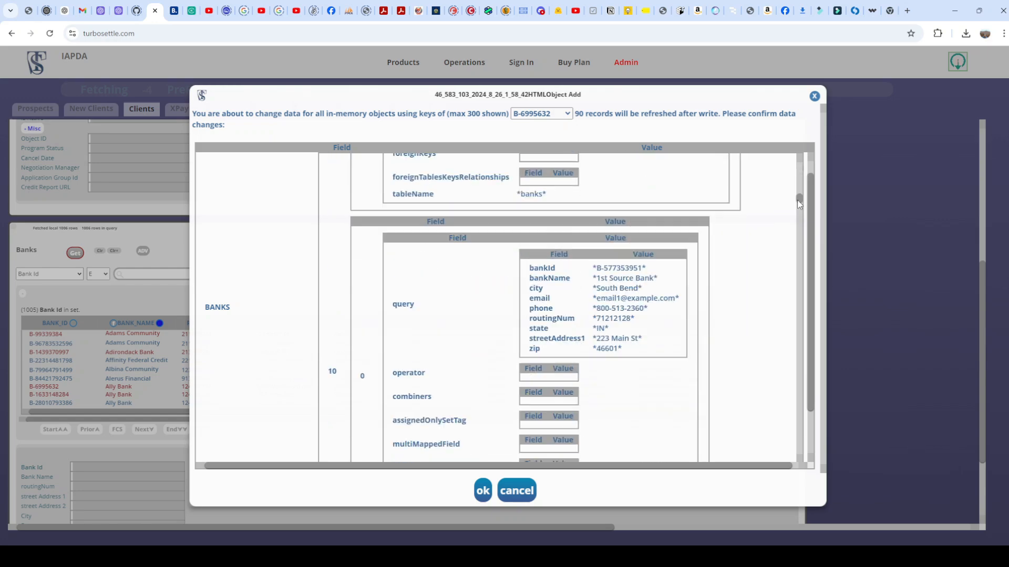
click(481, 490)
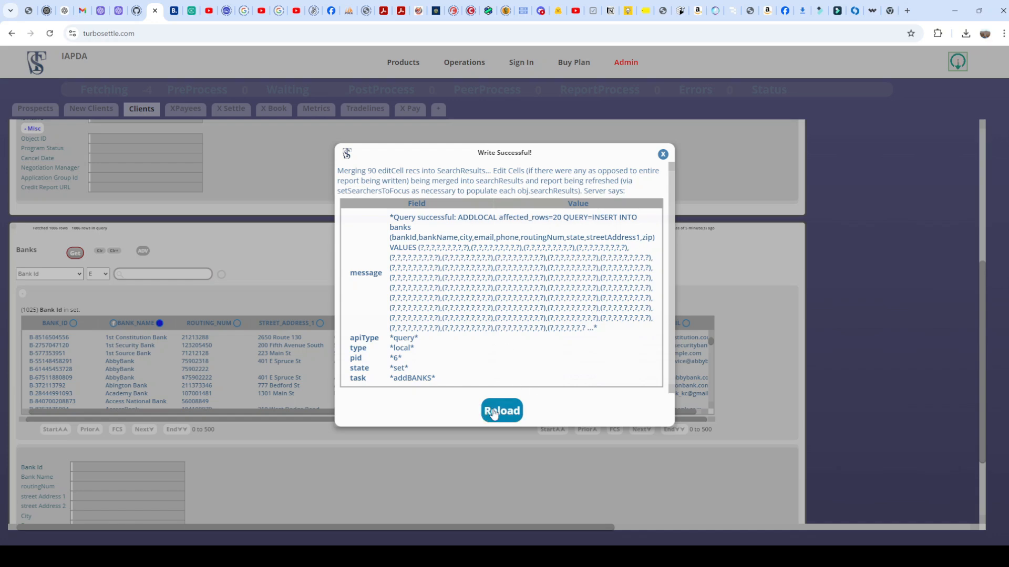
- Reload the written bank records, set the Bank Id search operator to E, and look through the Banks table
drag(458, 376, 471, 341)
click(470, 339)
click(491, 411)
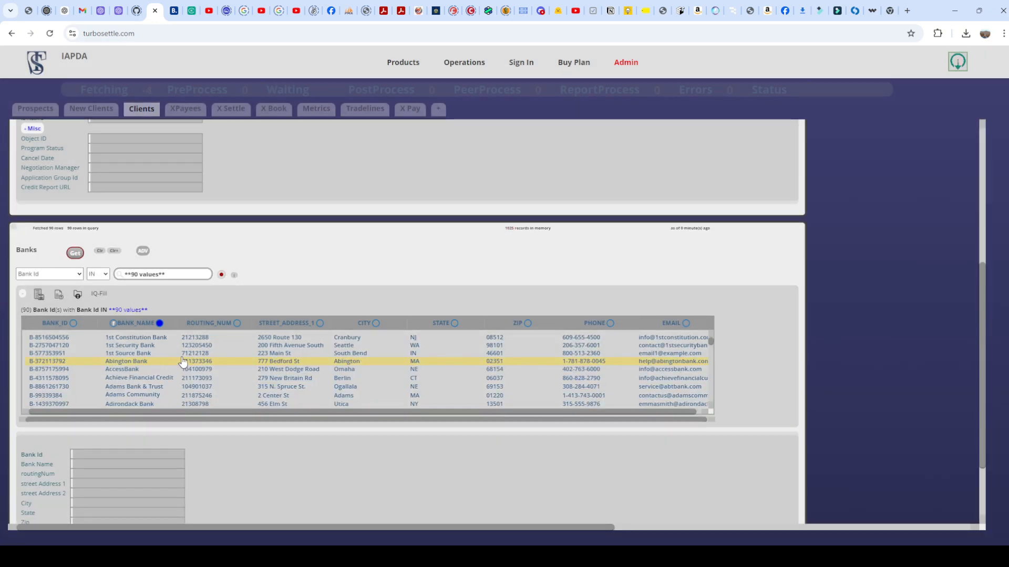
scroll(373, 366, down, 5)
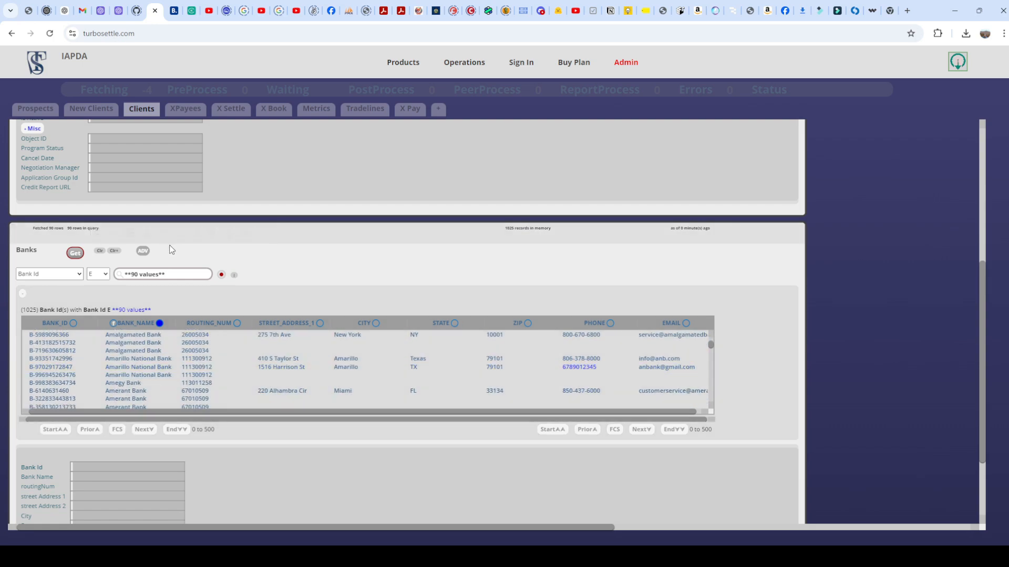
- Inspect the provider group of the existing match in the Banks SourceFlow settings, then close the dialog without saving
mouse_move(134, 242)
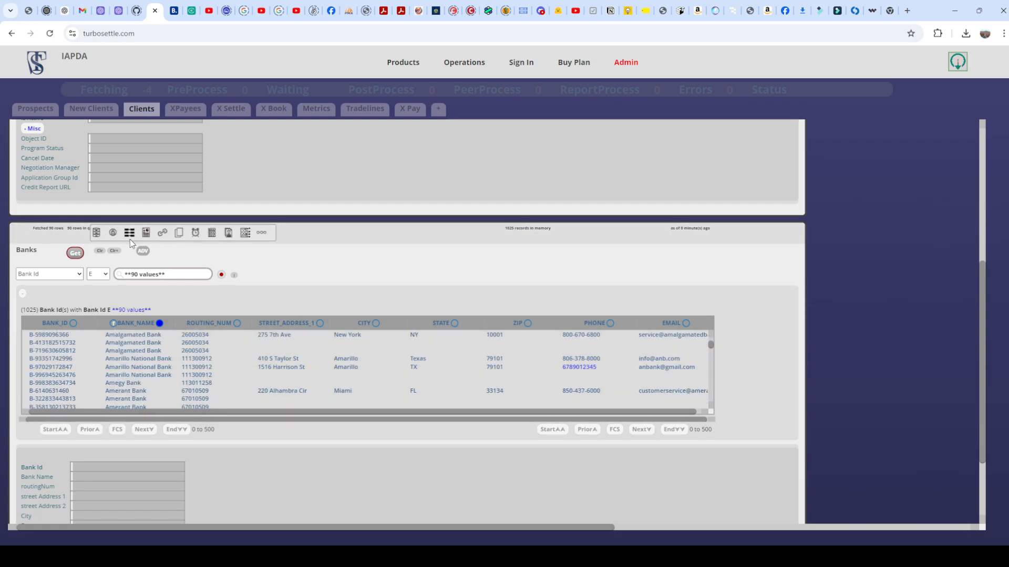
click(96, 232)
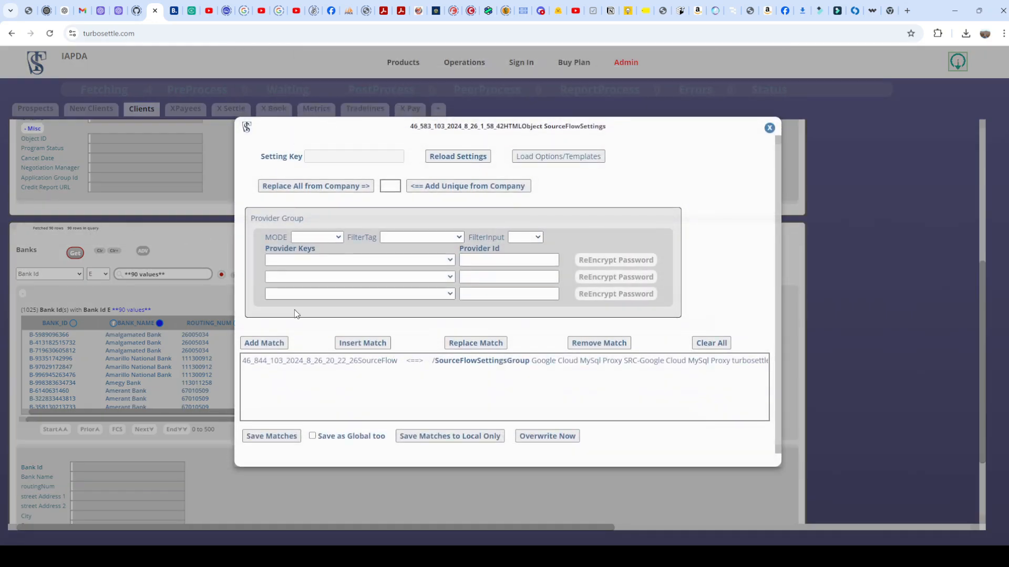
click(397, 366)
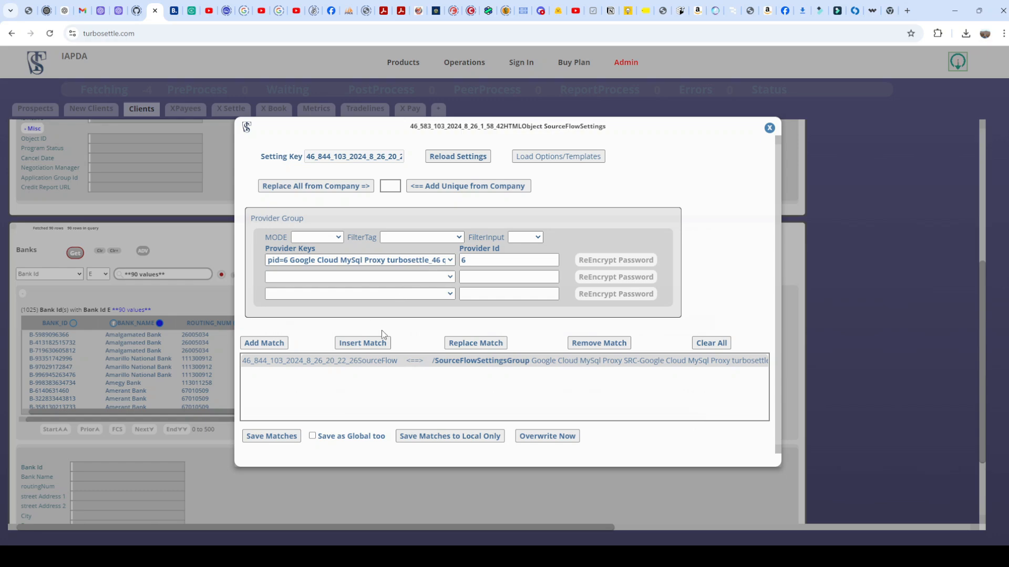
click(769, 128)
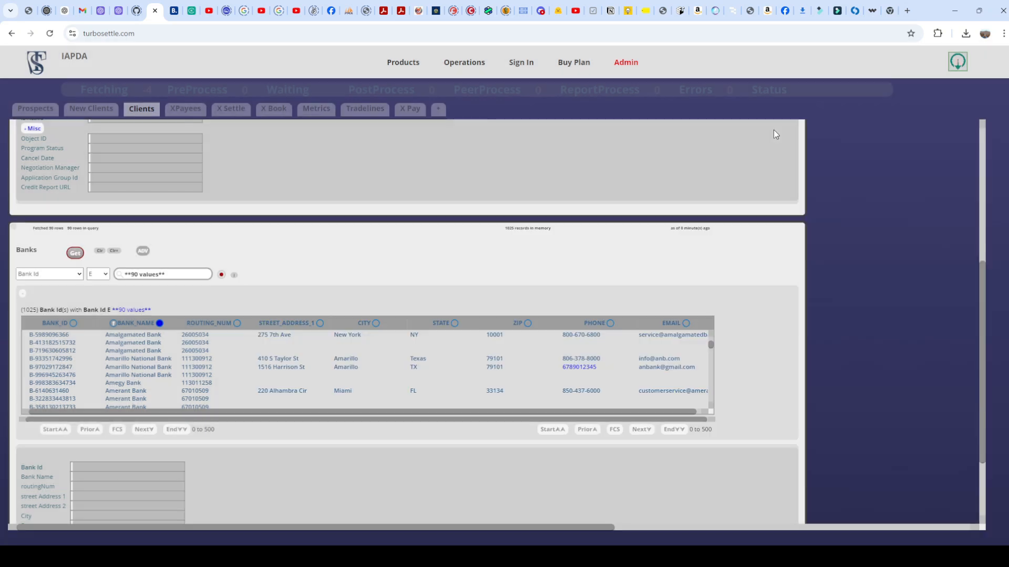
- View the Banks brain pass dialog with its data pass key and file system encryption key fields, then close it
mouse_move(117, 248)
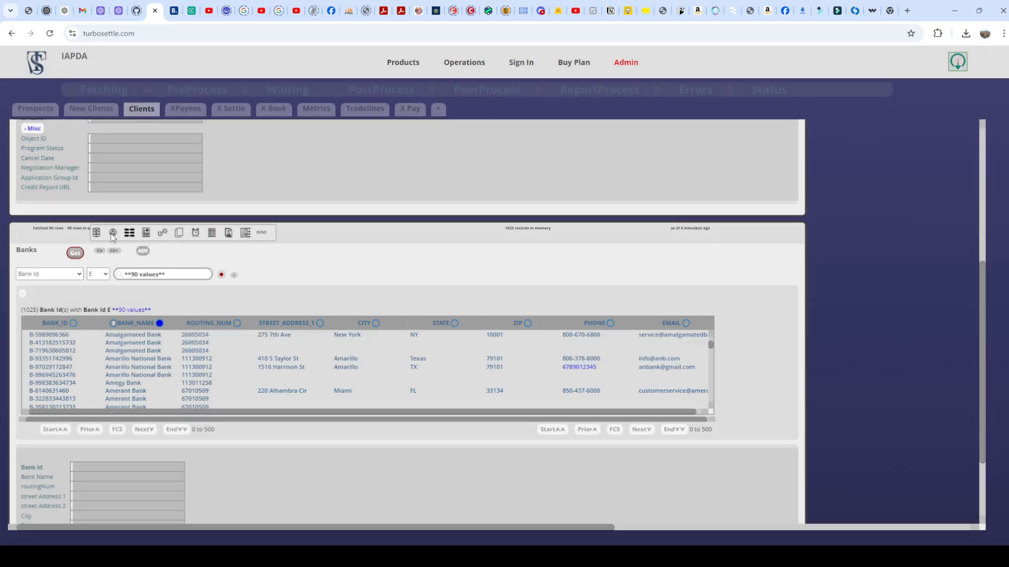
click(112, 234)
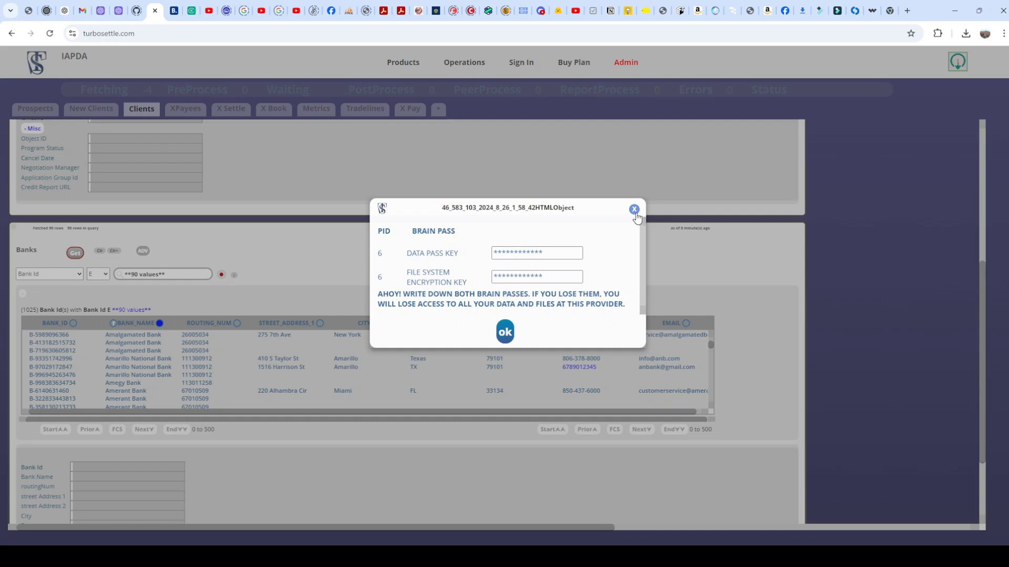
click(634, 209)
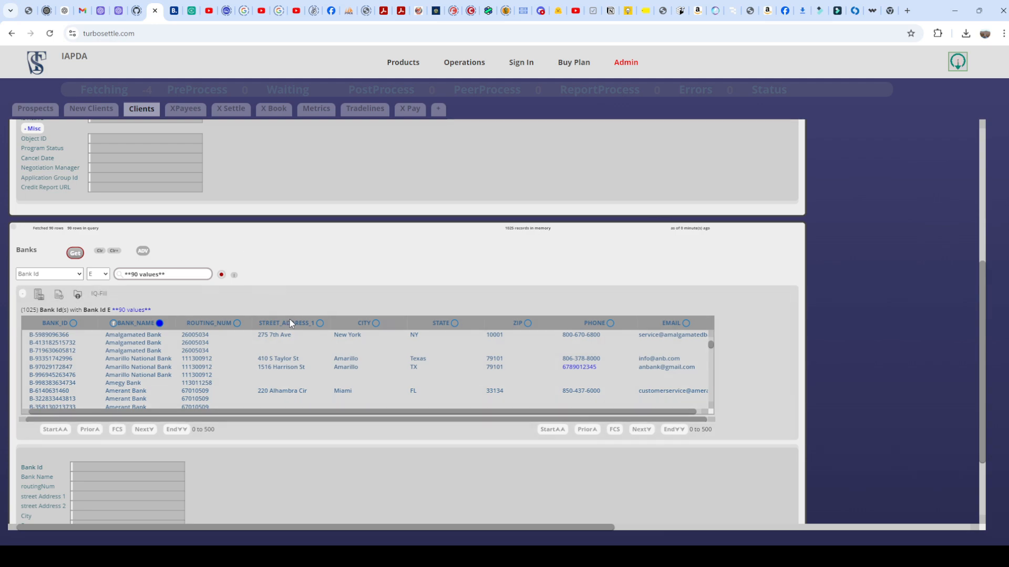
- Continue the stopped IQ-Fill run on the Banks table without limiting it to one column
scroll(285, 302, up, 5)
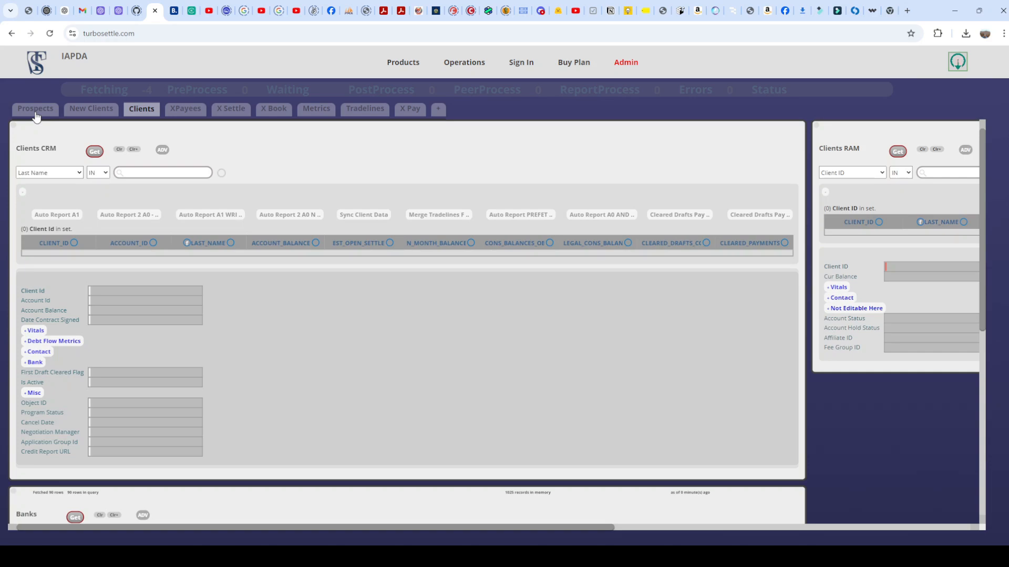
drag(35, 113, 354, 319)
click(355, 319)
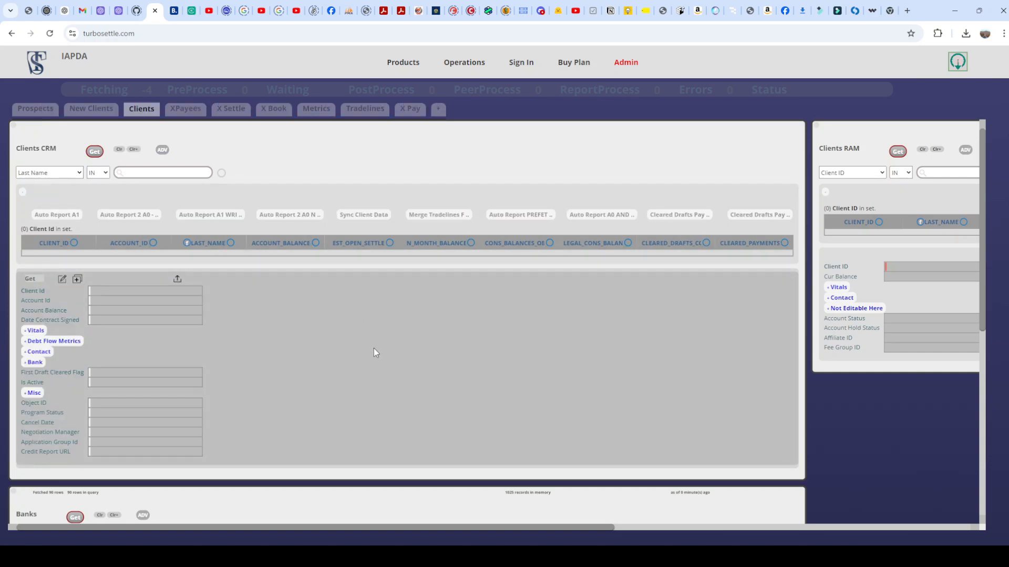
scroll(374, 446, down, 1)
scroll(373, 446, down, 2)
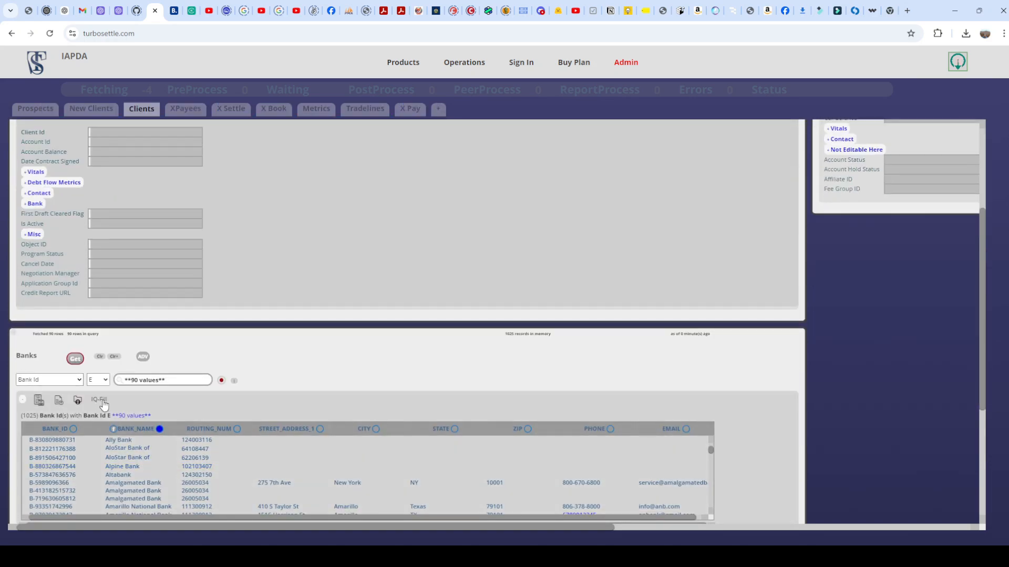
click(102, 402)
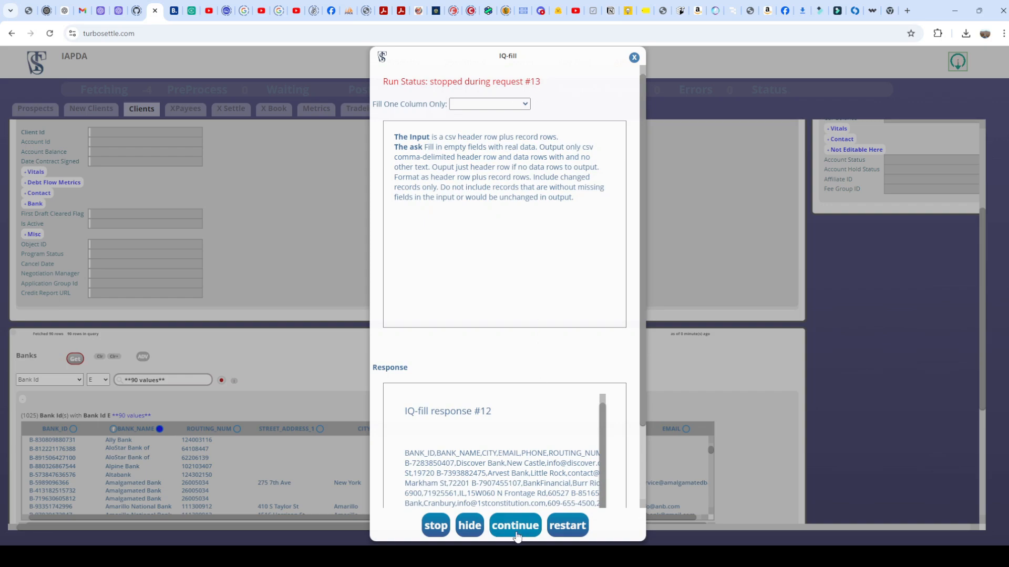
click(515, 526)
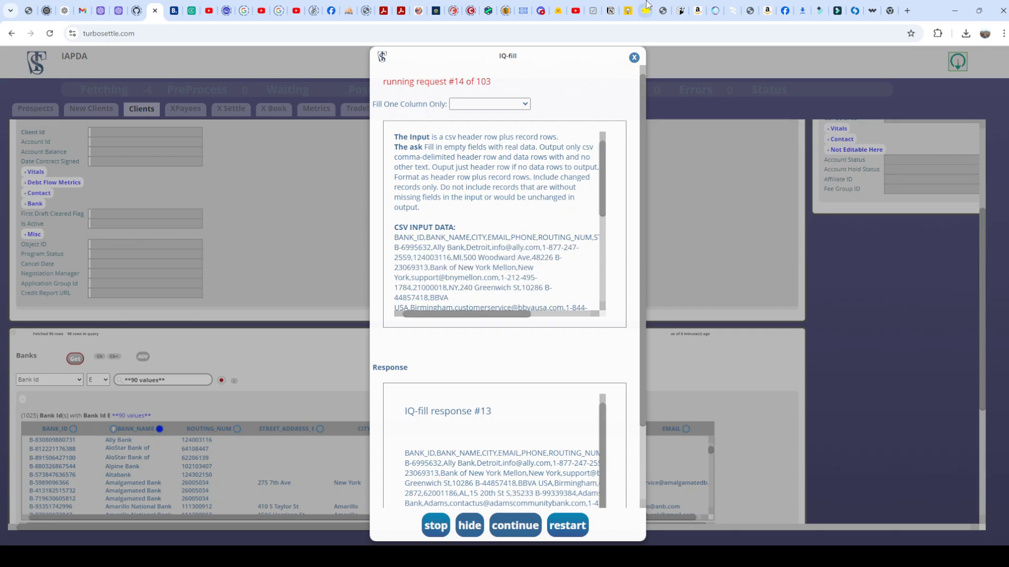
- Close the running IQ-Fill dialog, then select the Prospects record with essential debt 50000 and dismiss the message
click(634, 58)
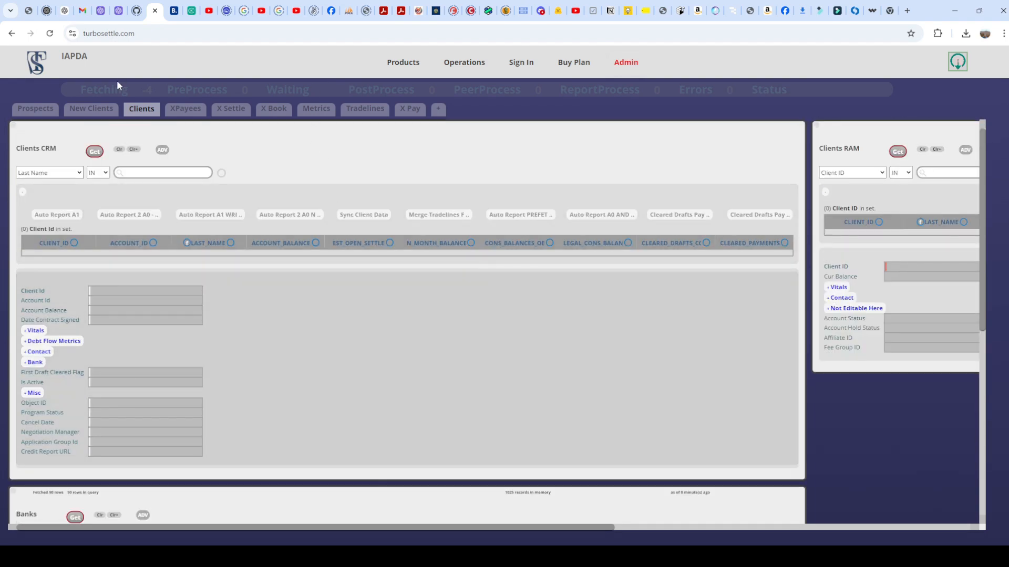
click(41, 112)
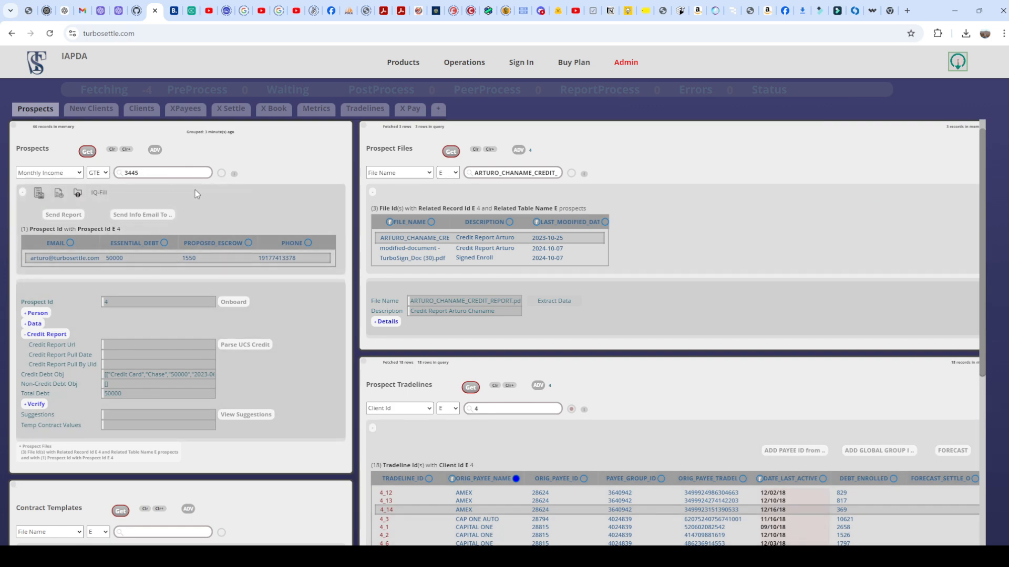
click(90, 259)
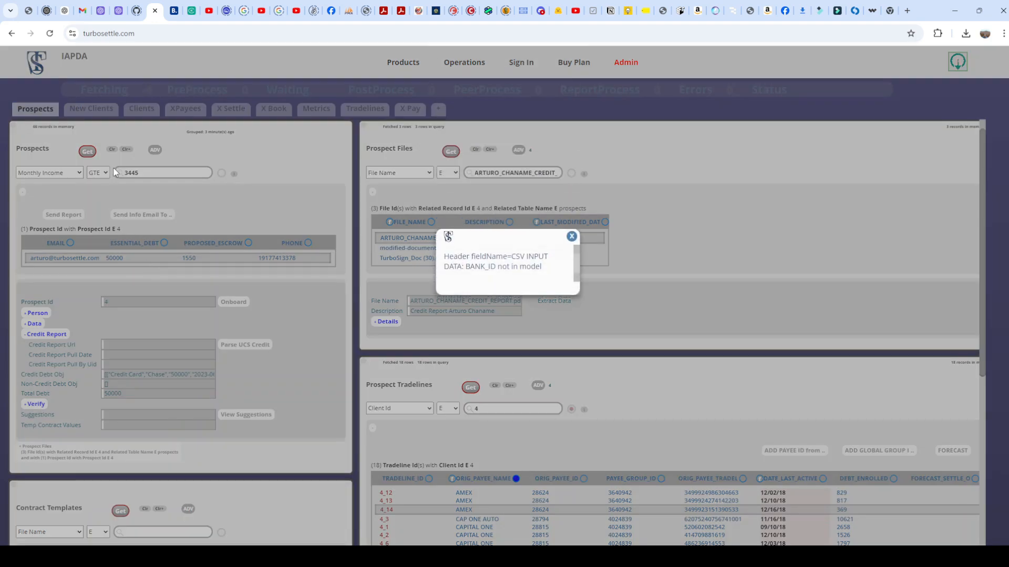
click(121, 170)
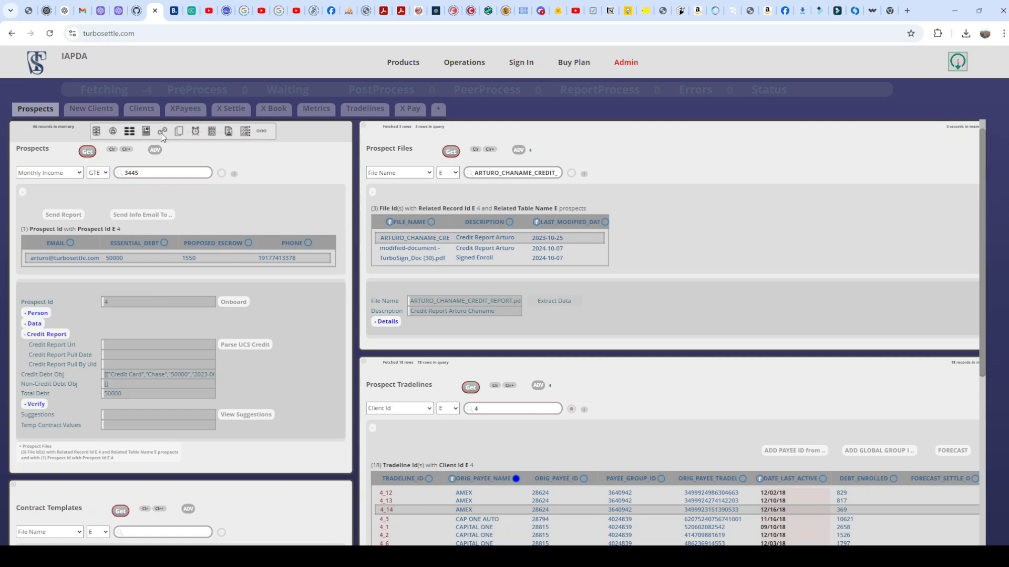
- Inspect the Prospects link settings for Prospect Files, Call Logs and Prospect Tradelines, then close the dialog without saving
click(163, 132)
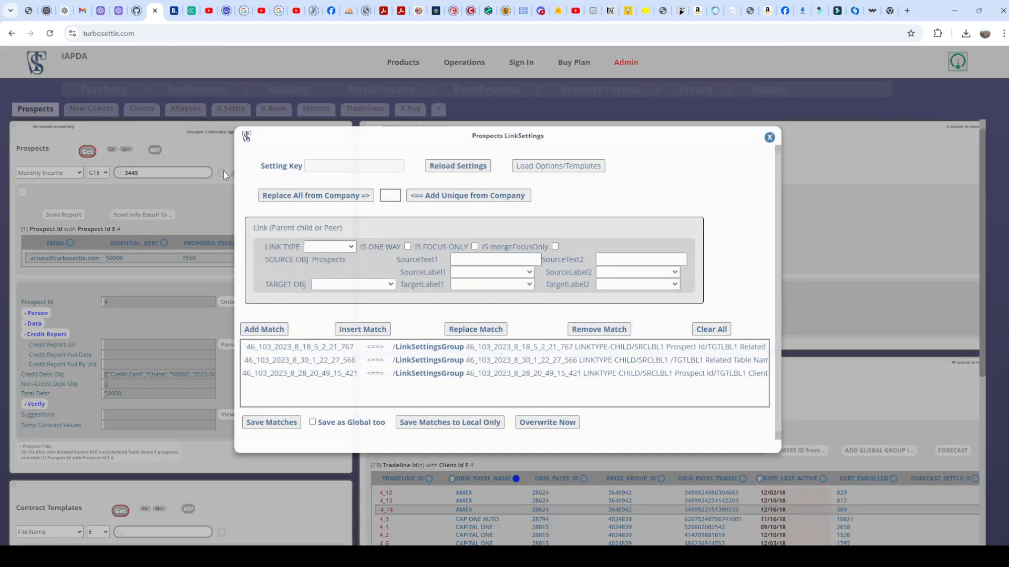
double_click(350, 348)
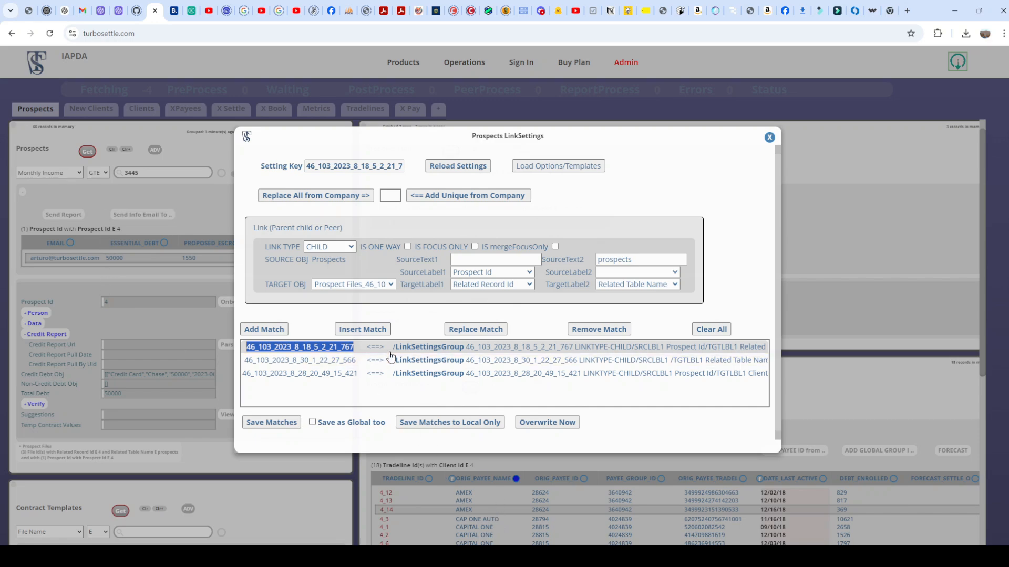
double_click(428, 347)
double_click(426, 360)
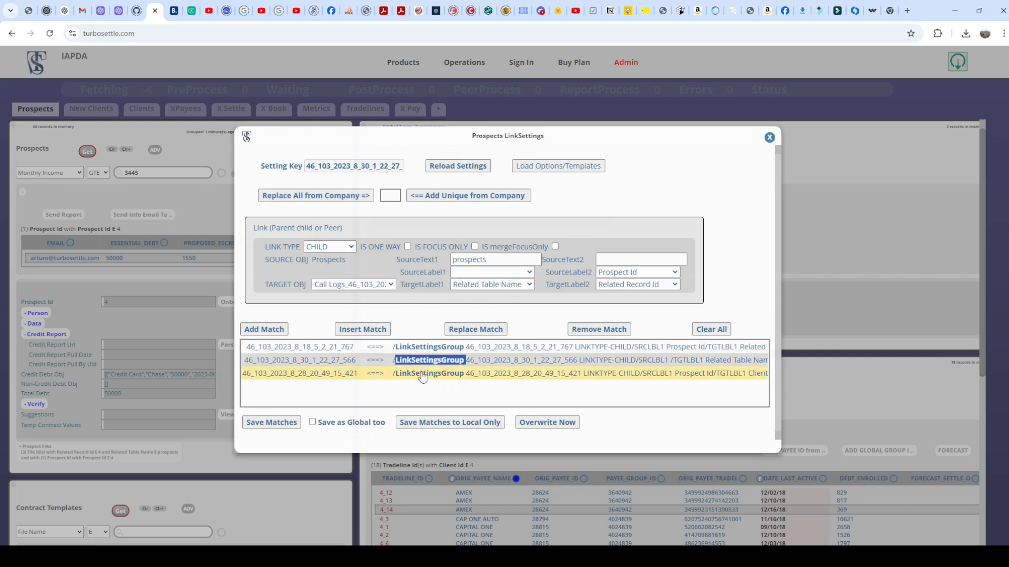
double_click(423, 377)
double_click(425, 362)
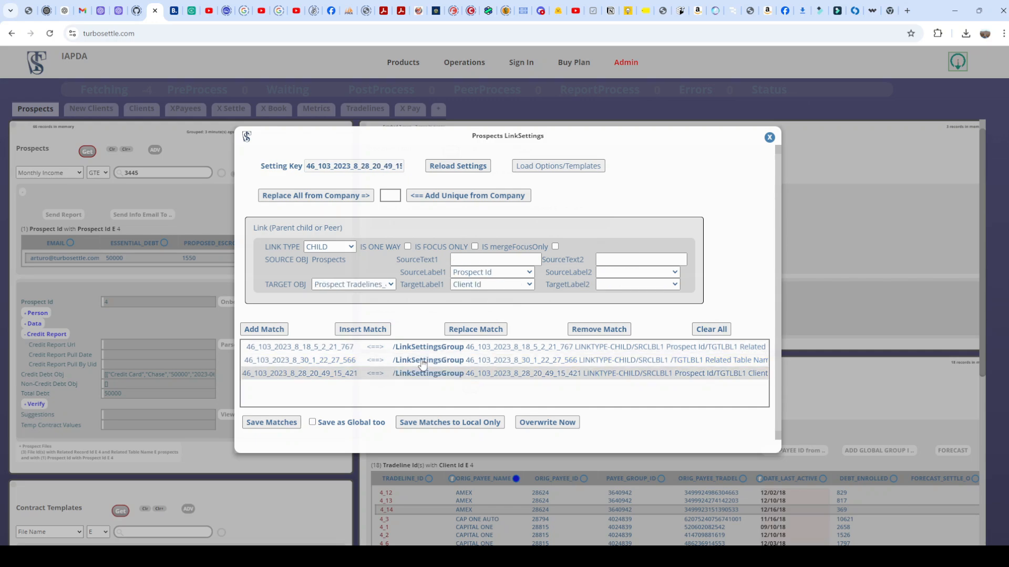
double_click(428, 347)
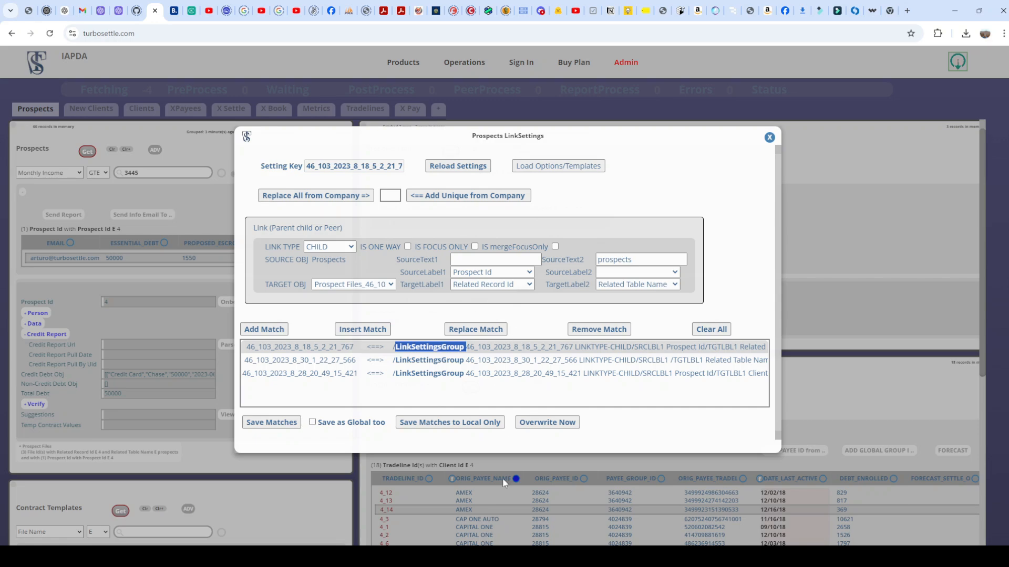
click(488, 292)
click(648, 190)
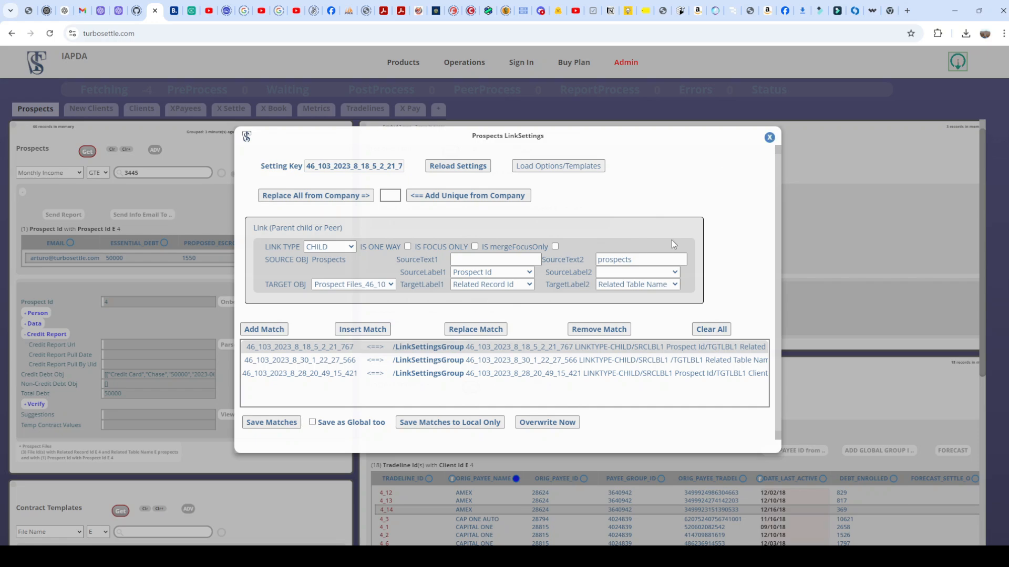
click(769, 137)
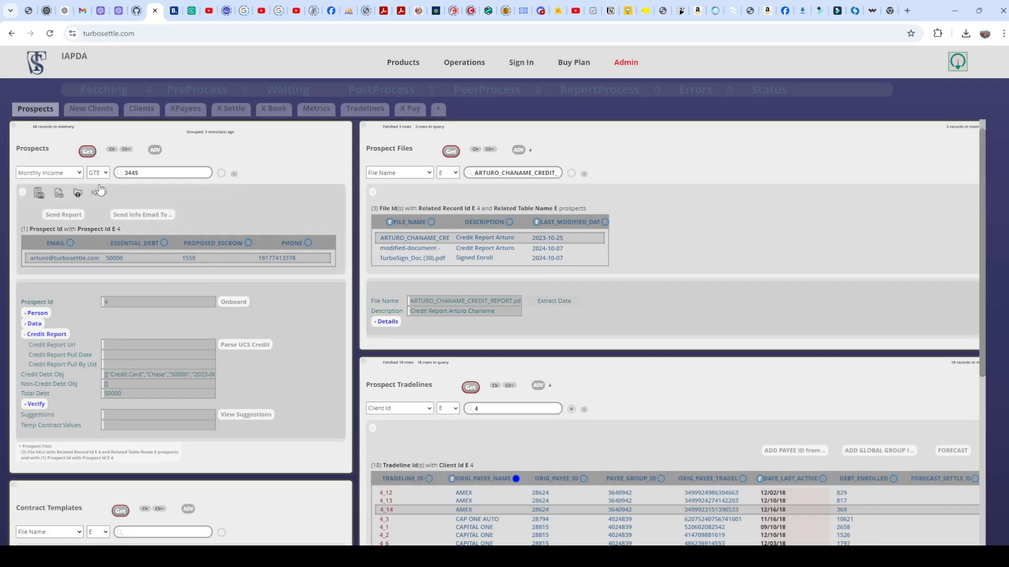
- Remove the Prospect Id filter to list all prospects and select the one with essential debt 12500 to check its linked files and tradelines
click(62, 191)
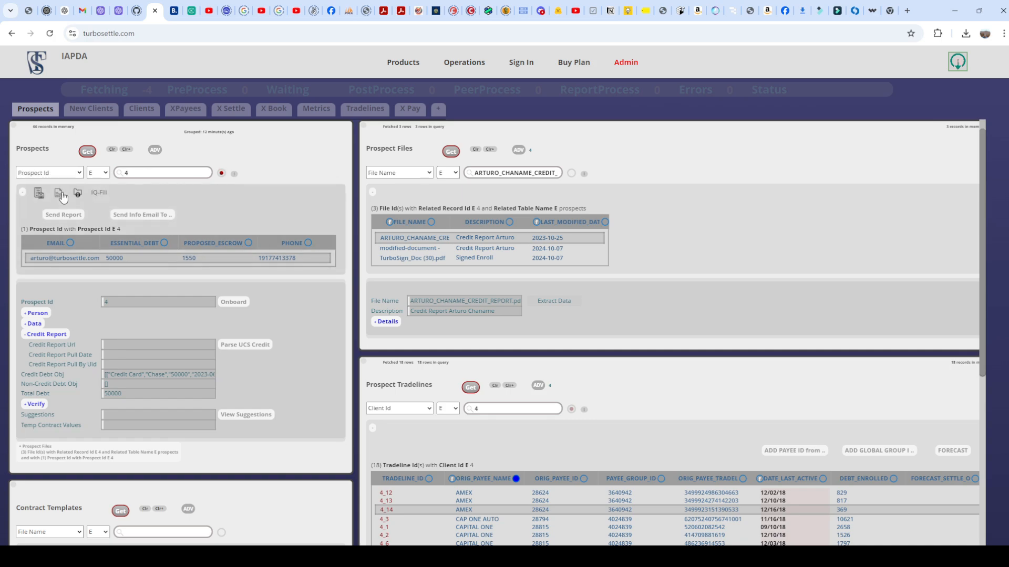
click(222, 175)
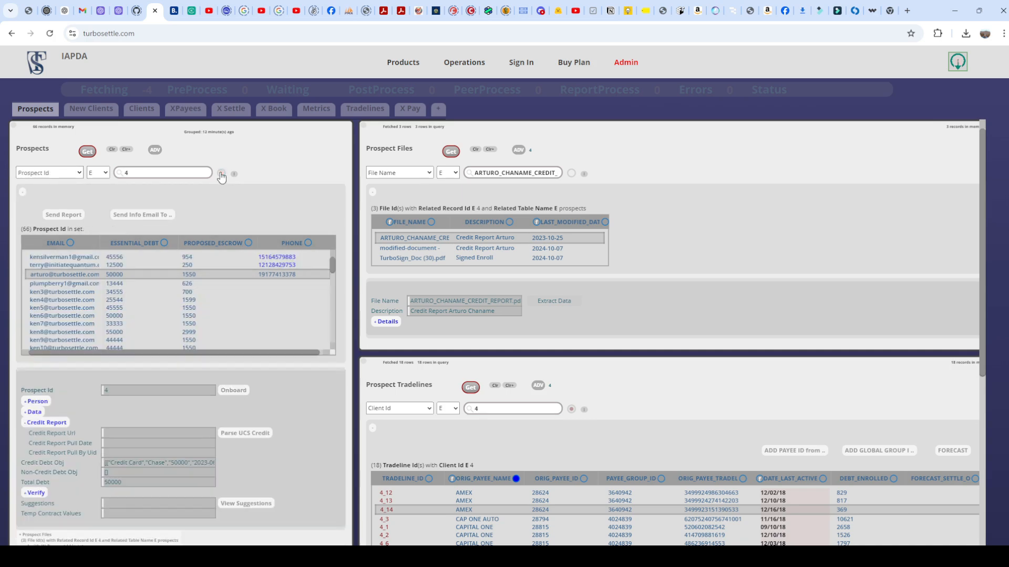
click(72, 269)
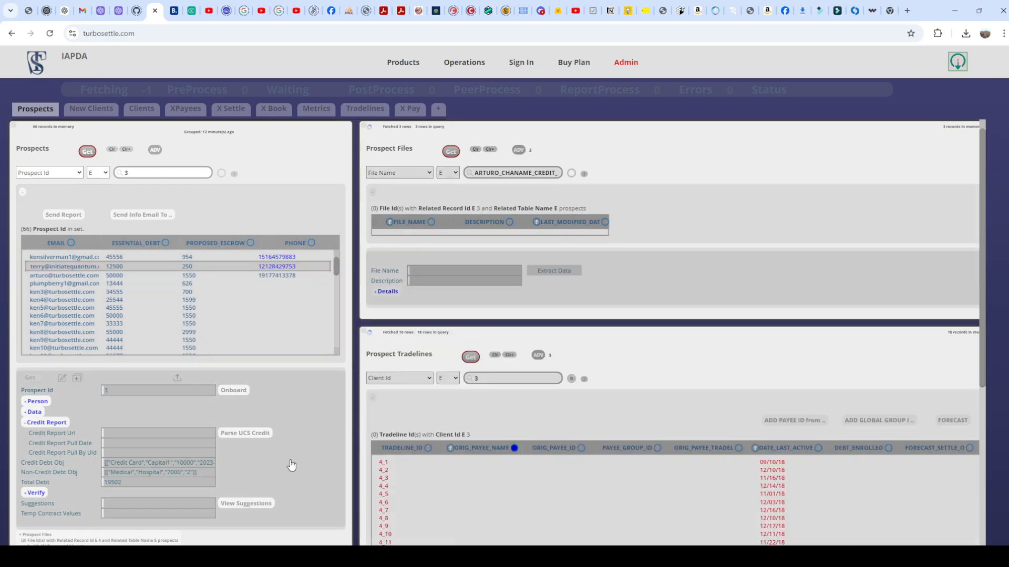
scroll(675, 427, down, 2)
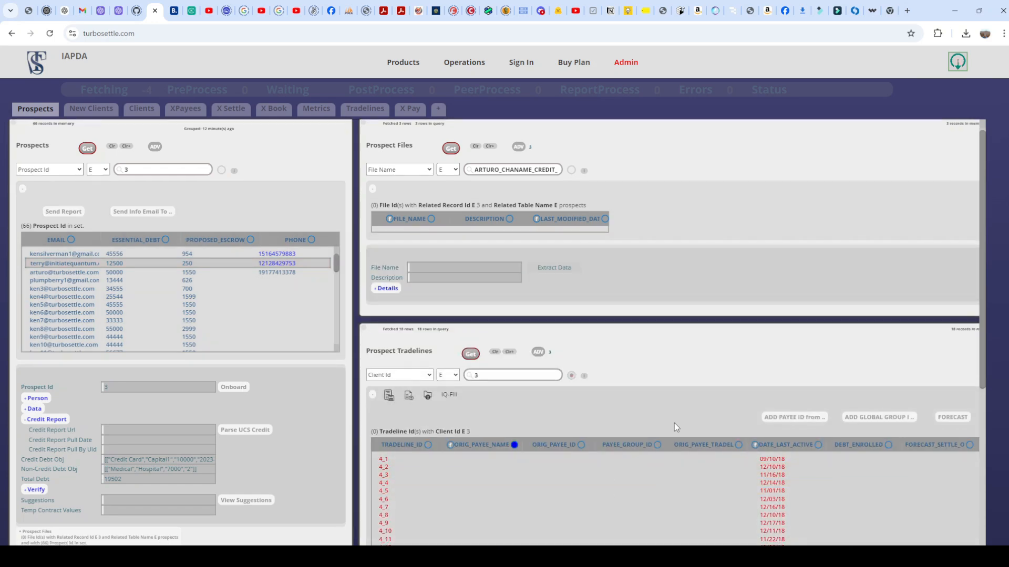
scroll(515, 391, up, 2)
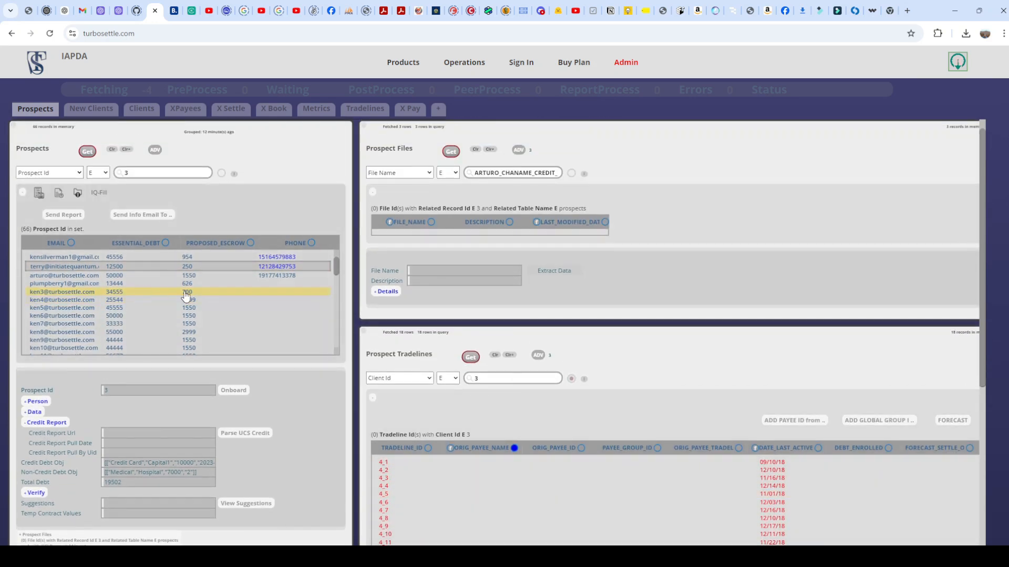
- Select the prospects with essential debt 34555 and 45556 in turn and look through their linked files and tradelines
click(186, 292)
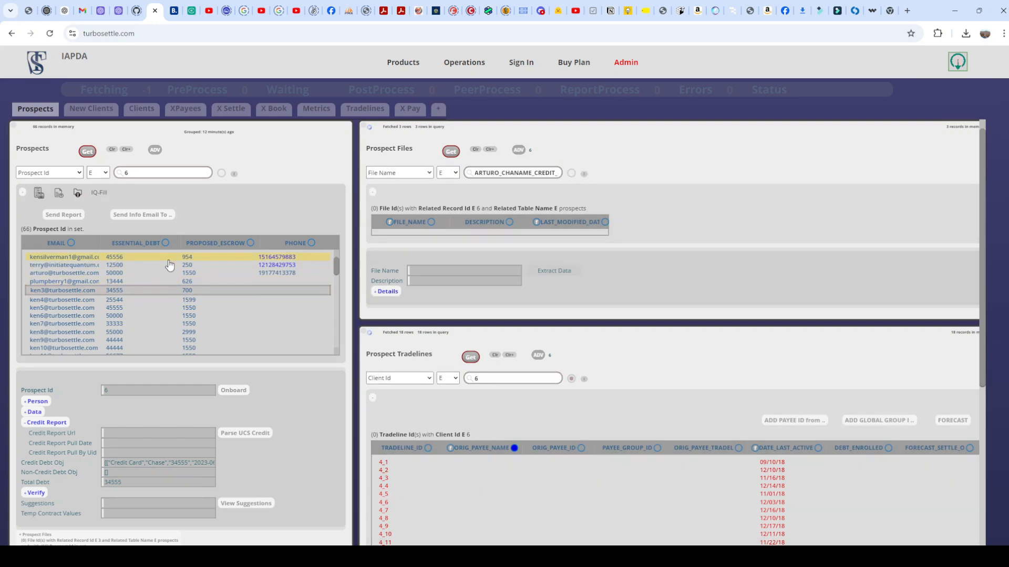
click(186, 259)
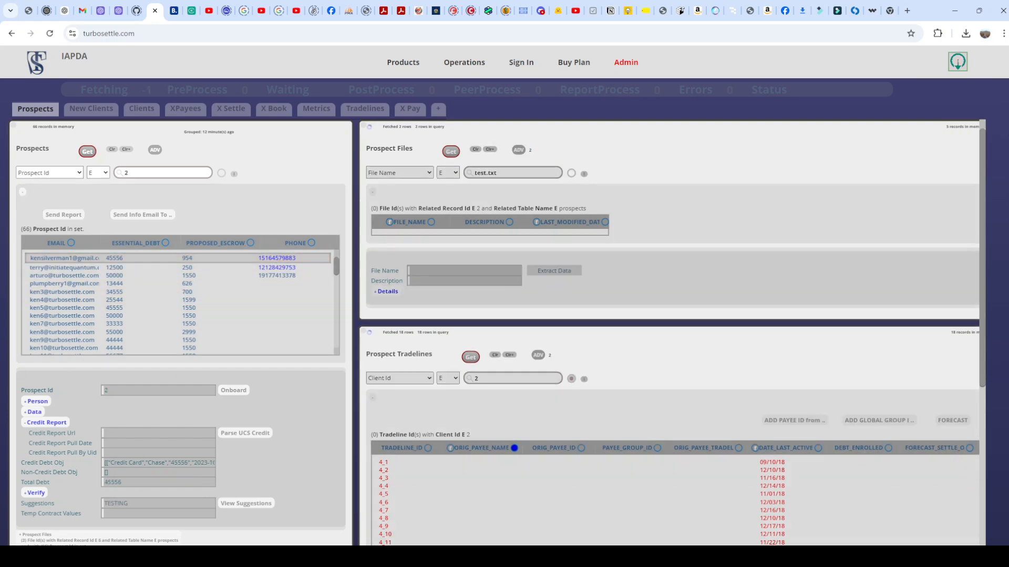
scroll(578, 411, down, 1)
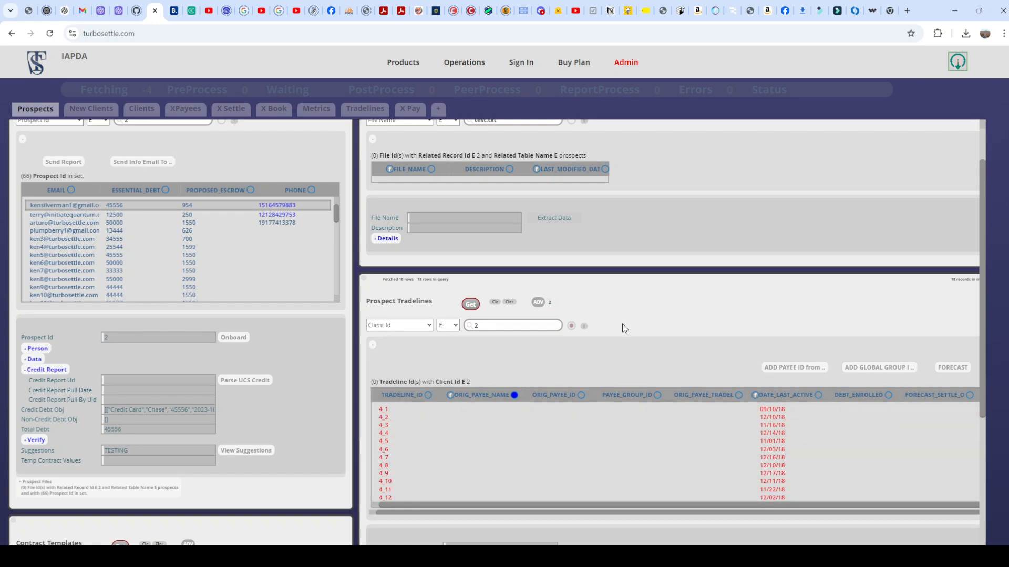
scroll(542, 449, down, 2)
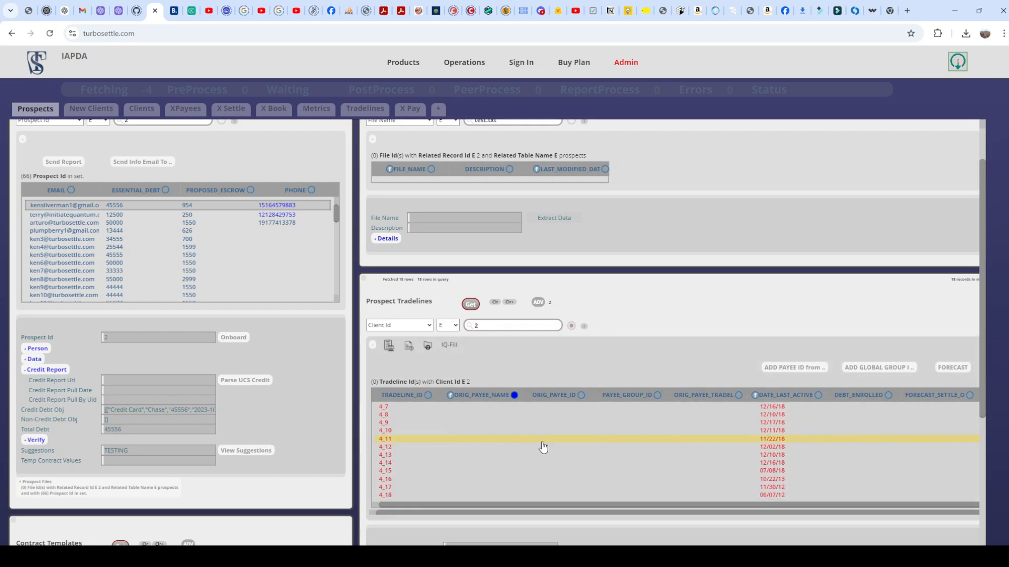
scroll(543, 447, down, 4)
scroll(568, 435, up, 4)
scroll(603, 344, up, 1)
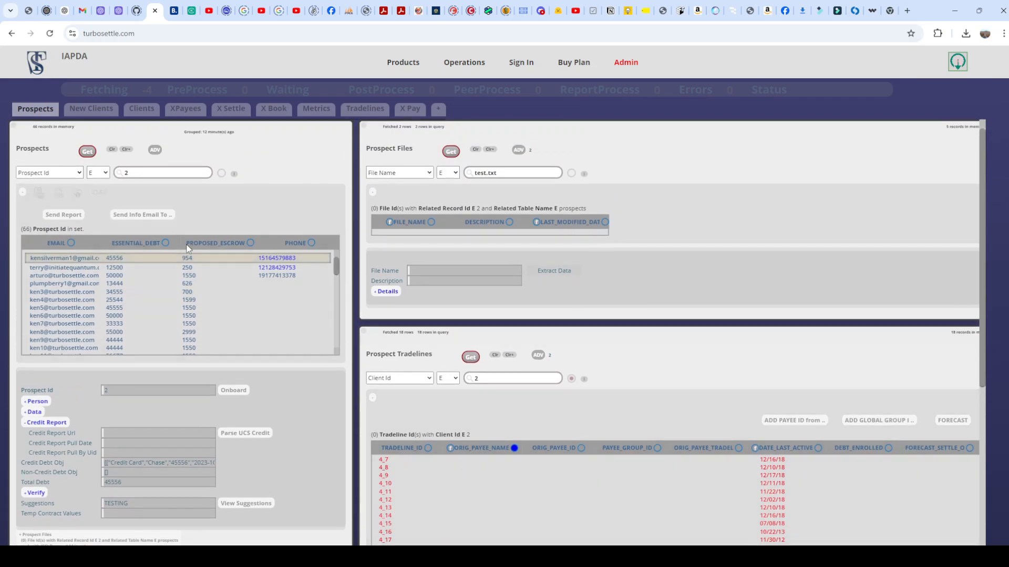
- Select the prospects with essential debt 45555 and 44444 in turn to view their linked data
click(79, 307)
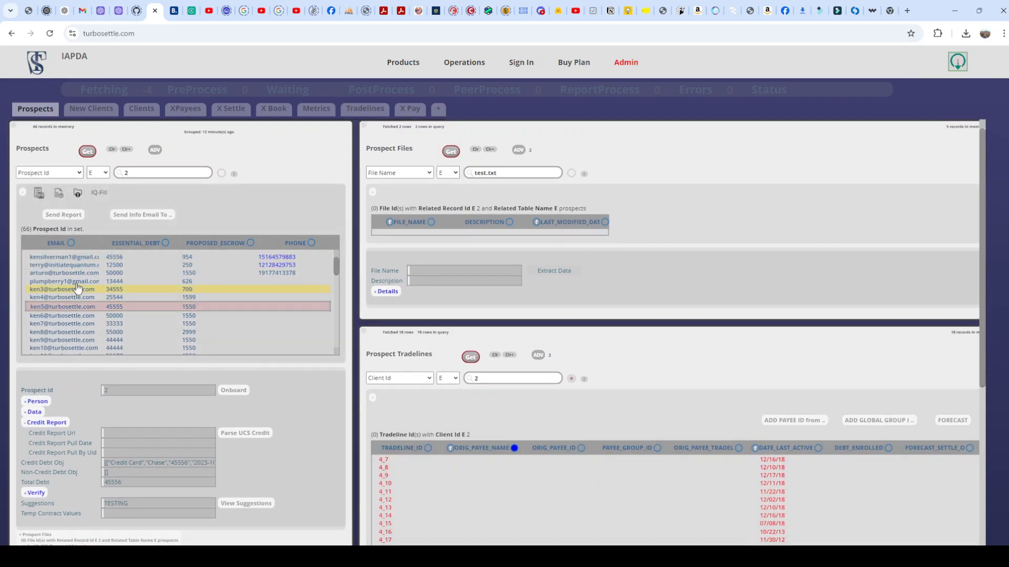
scroll(76, 326, down, 1)
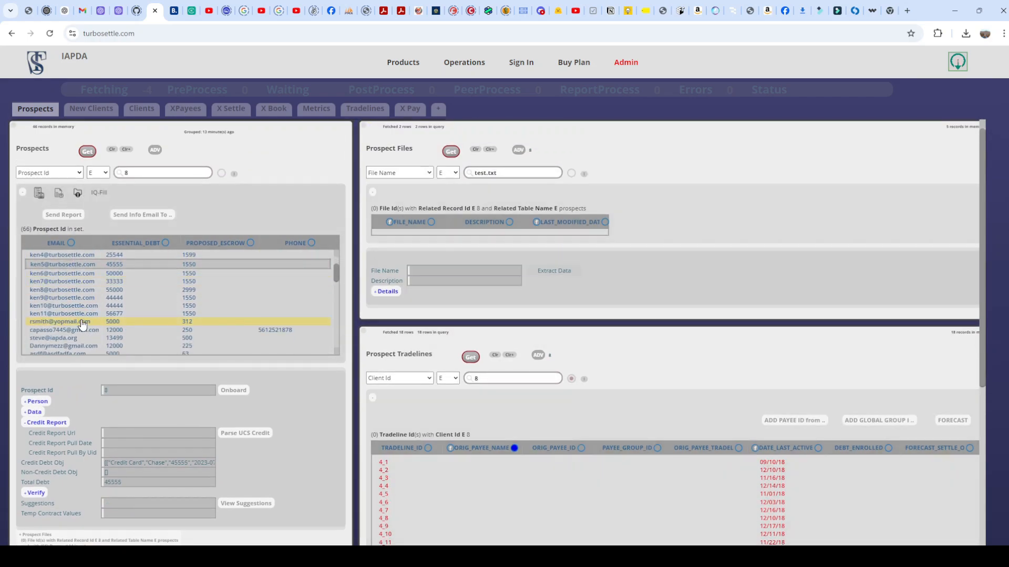
click(94, 306)
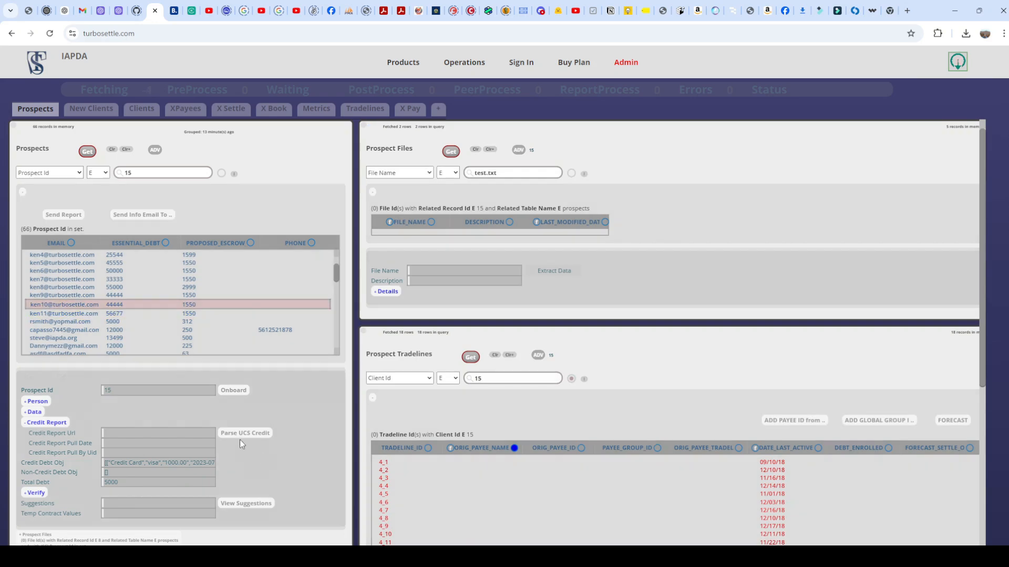
- Return to the Banks table on the Clients page, check the progress of the IQ-Fill run, and close its dialog
click(147, 109)
scroll(578, 524, down, 2)
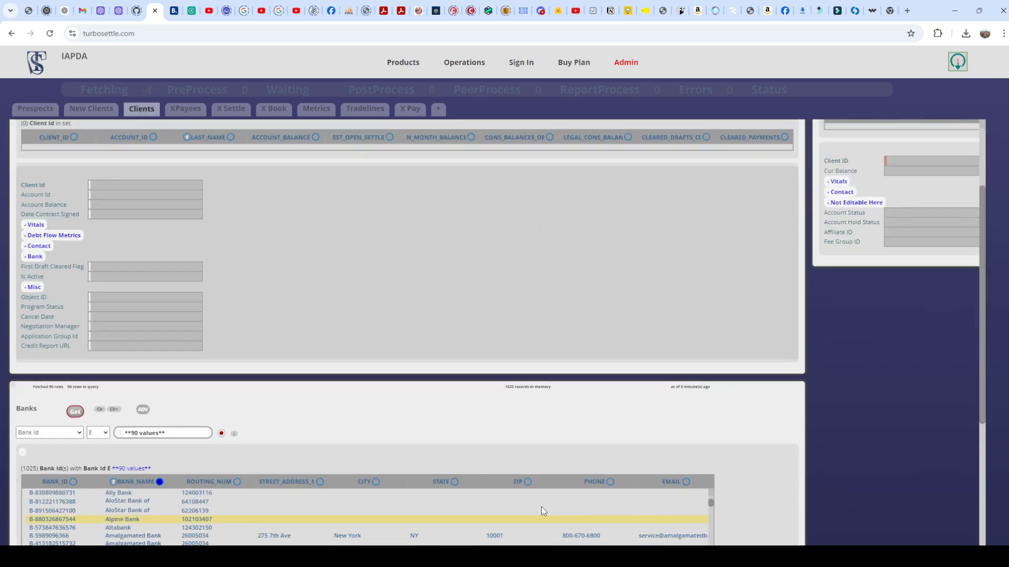
scroll(105, 411, down, 3)
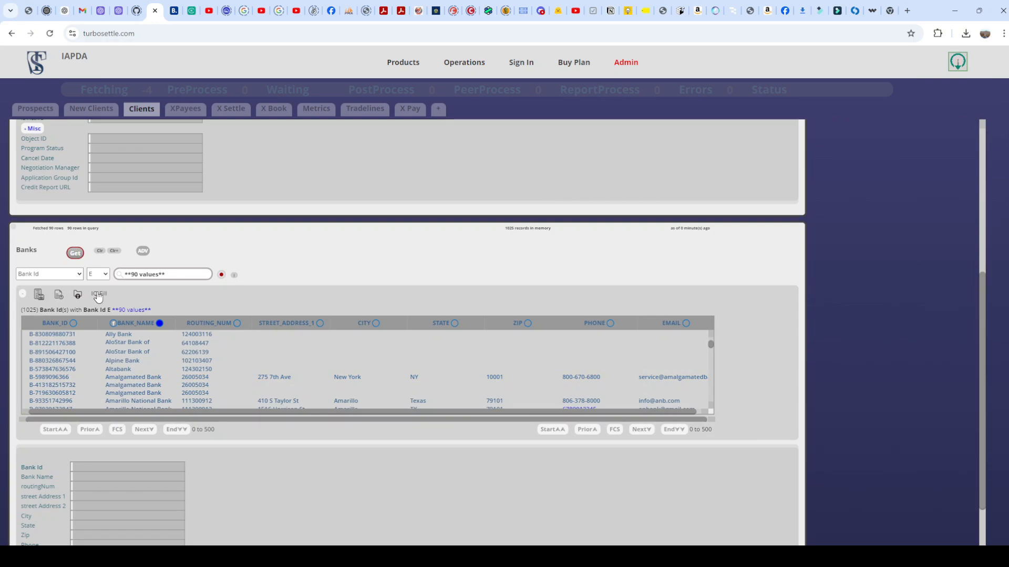
click(97, 294)
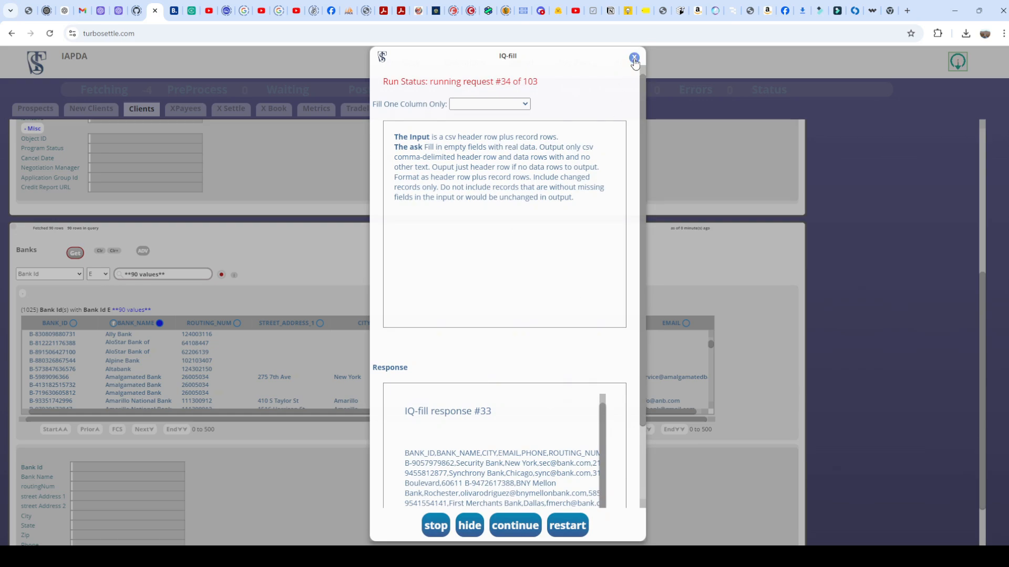
click(634, 58)
- Look through the first 500 records of the Banks table and return to its beginning
scroll(423, 374, down, 5)
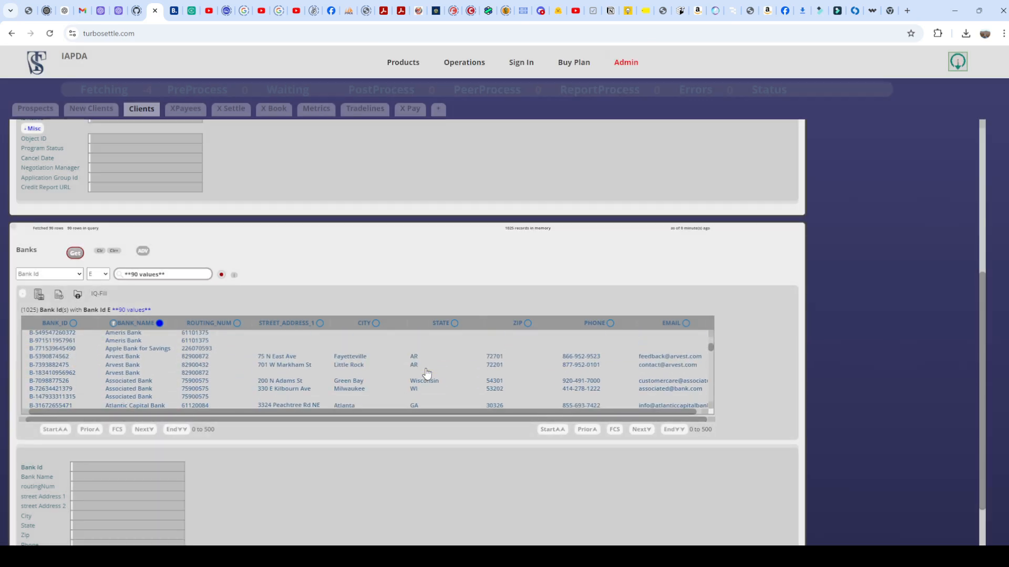
scroll(426, 373, down, 10)
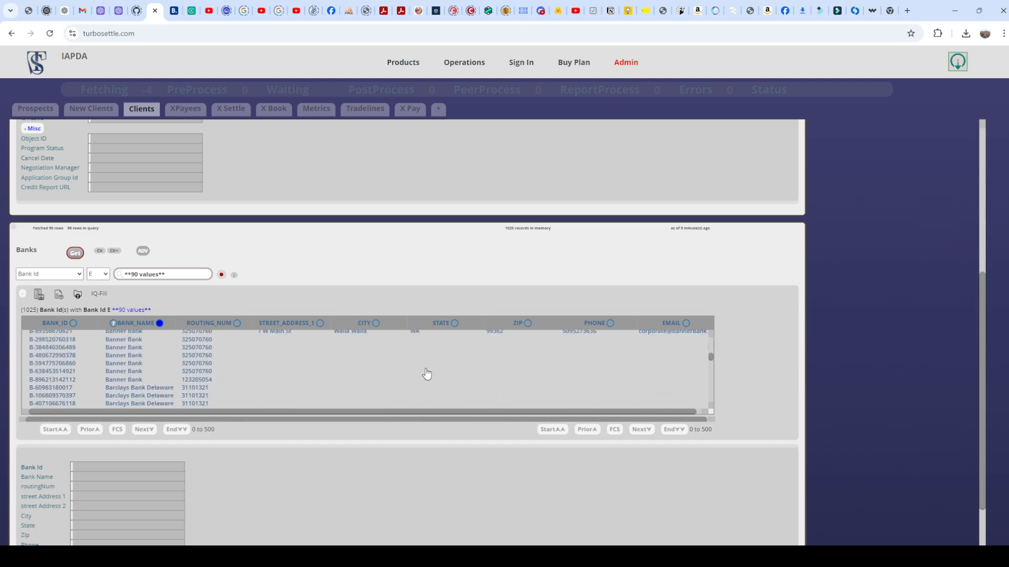
scroll(426, 375, down, 10)
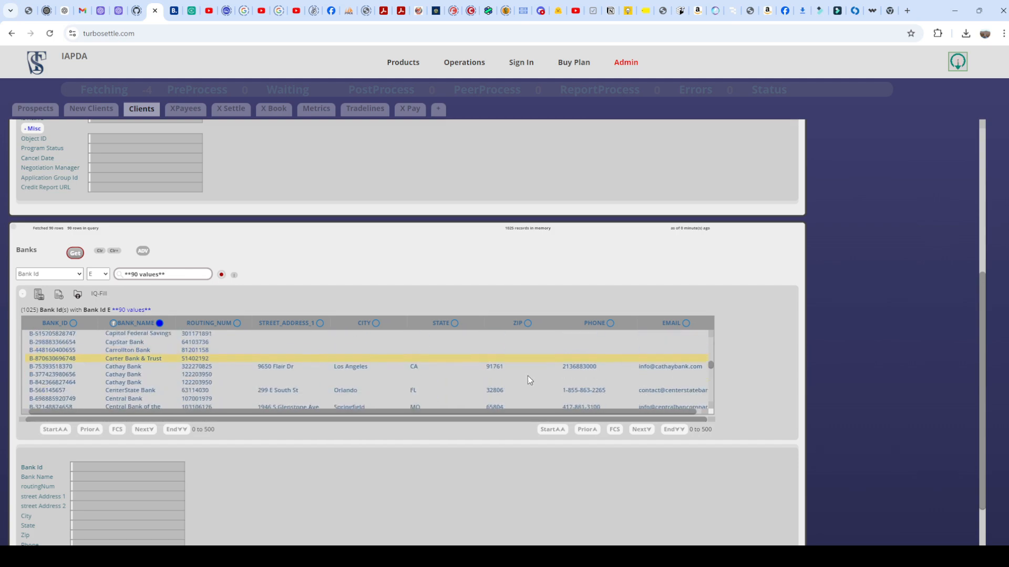
scroll(530, 380, down, 3)
drag(710, 365, 719, 332)
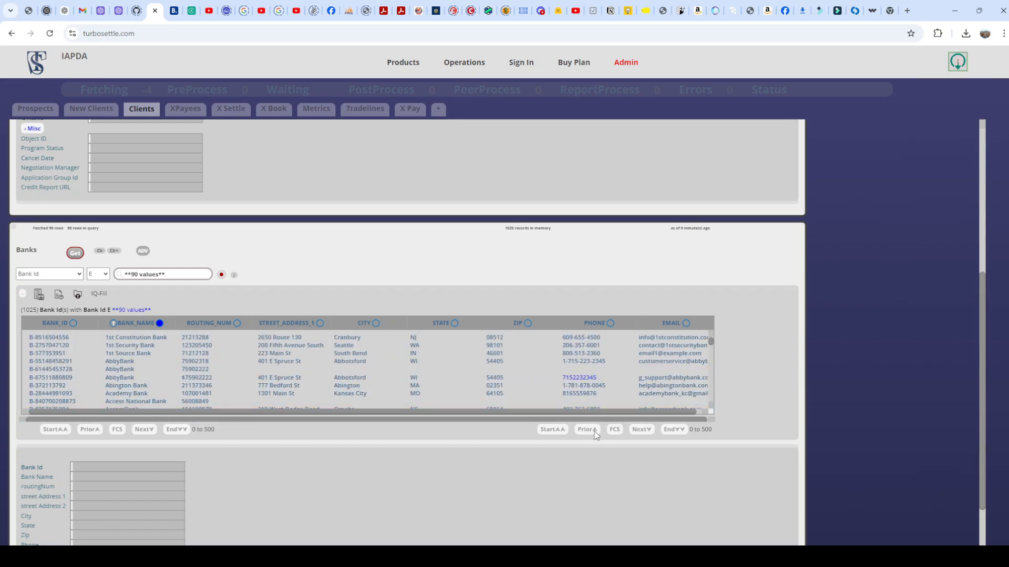
- Page forward in the Banks table to view records 500 to 1000
click(650, 430)
click(649, 429)
click(649, 431)
mouse_move(714, 344)
mouse_down()
mouse_move(714, 405)
mouse_move(718, 326)
mouse_up()
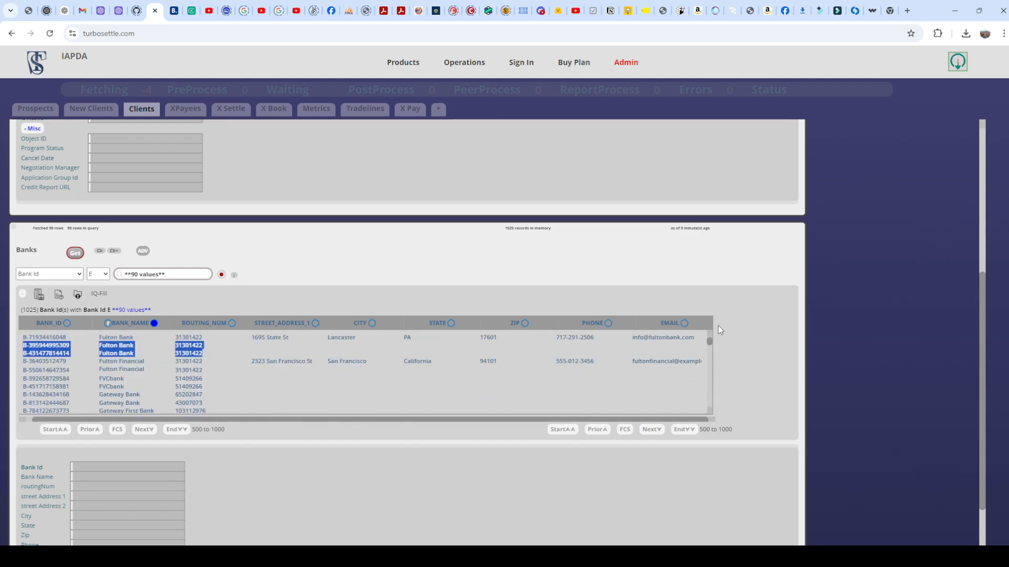
- Sort the Banks table by bank name in descending order and look through the filled records
click(159, 330)
click(156, 325)
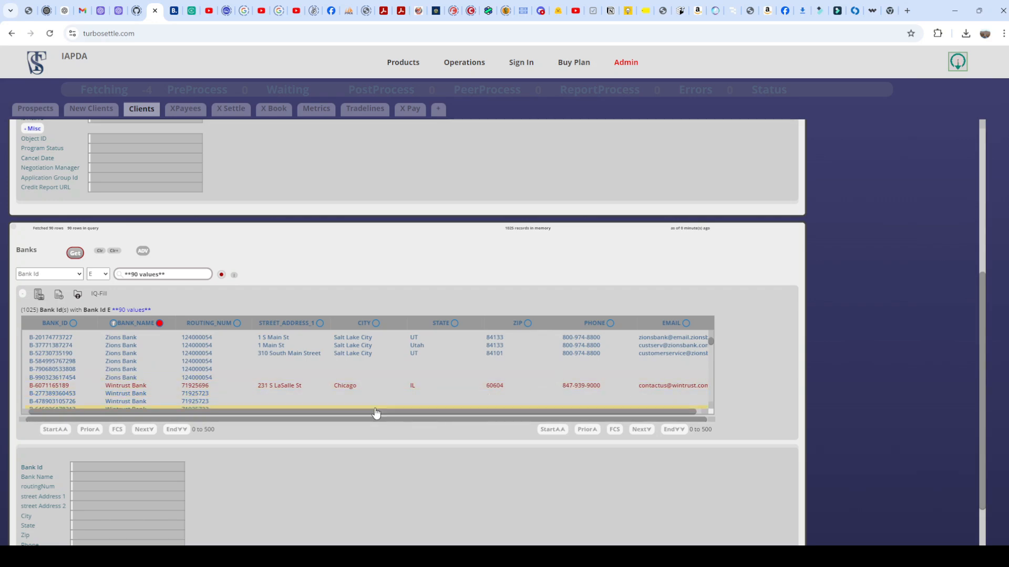
scroll(184, 388, down, 6)
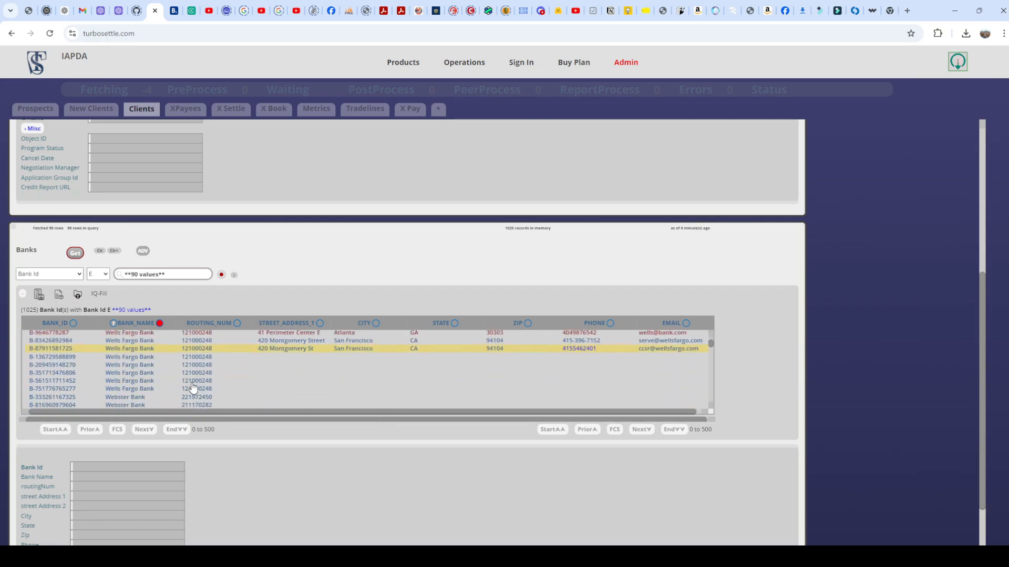
scroll(234, 374, down, 5)
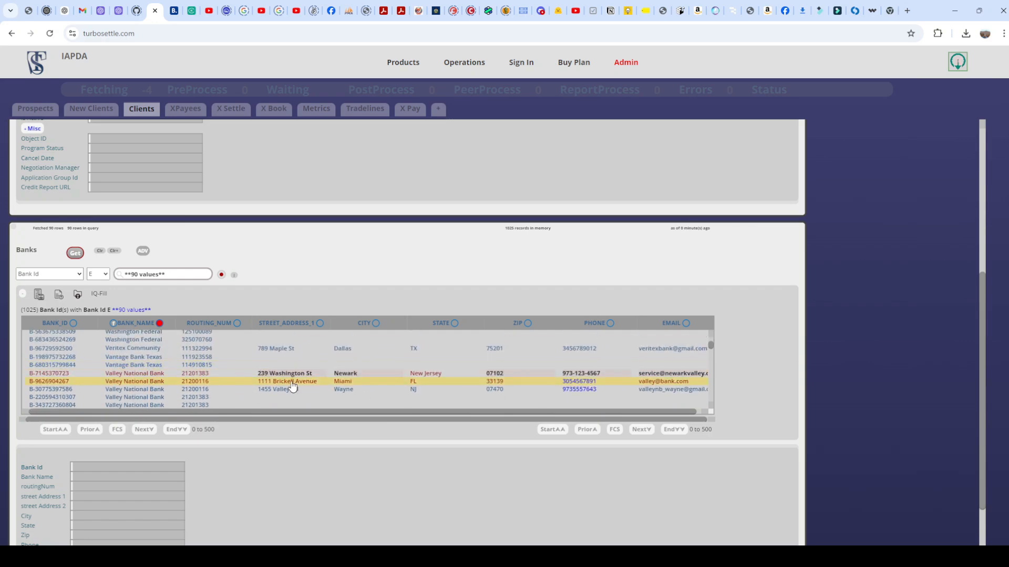
- Sort the Banks table by street address in descending order and look through the filled address records
click(319, 324)
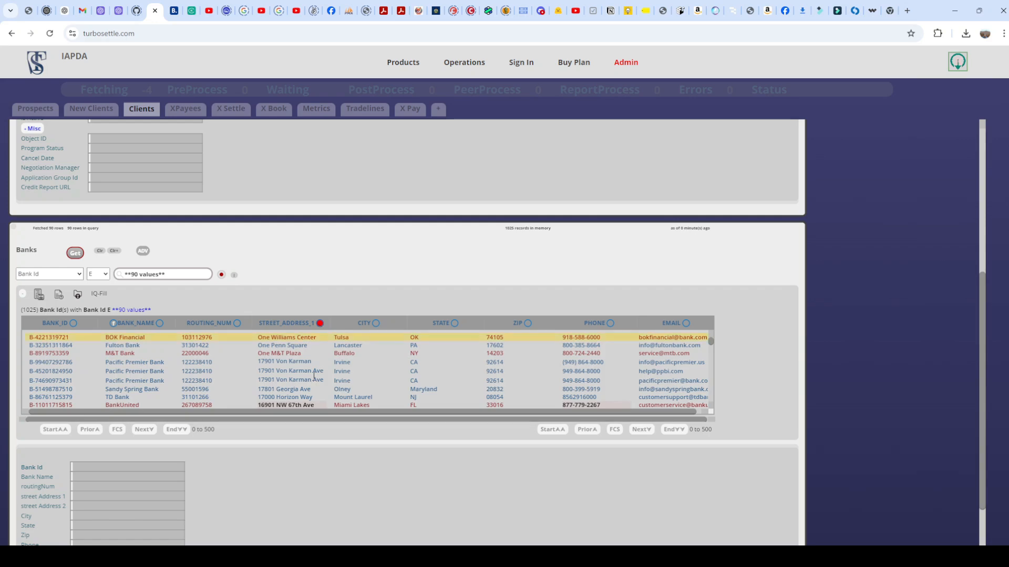
scroll(315, 377, down, 10)
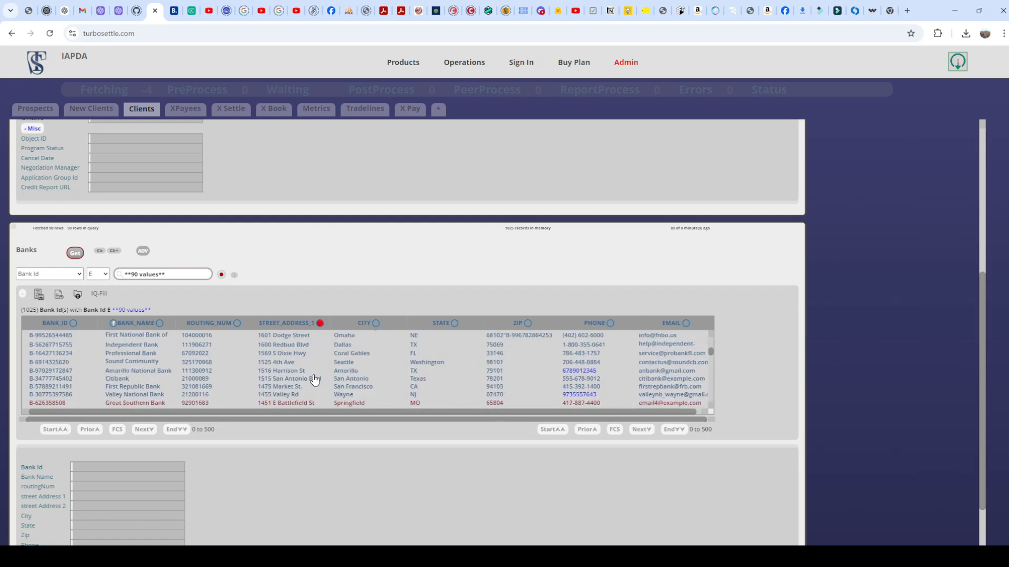
scroll(315, 380, down, 10)
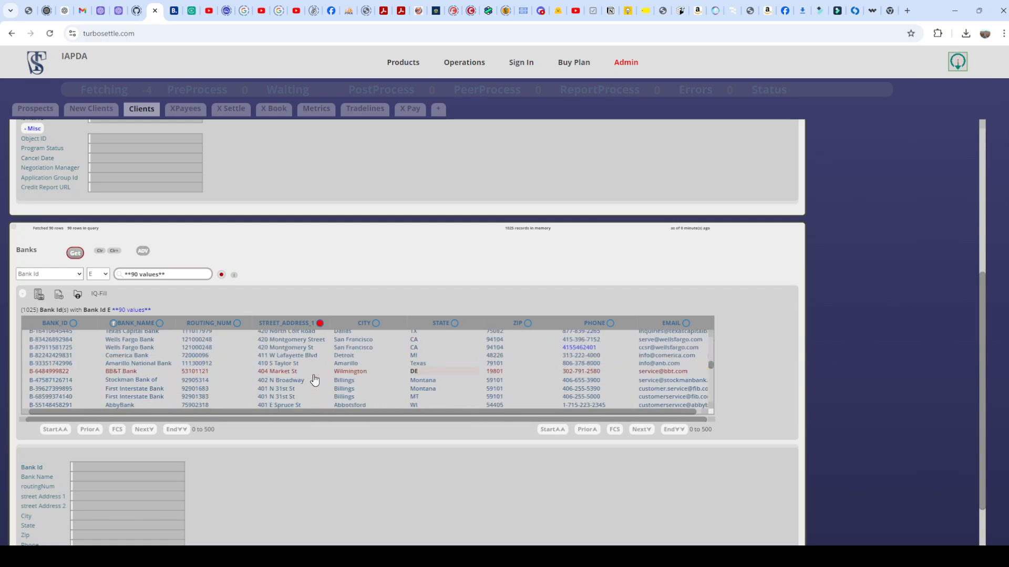
scroll(314, 380, down, 10)
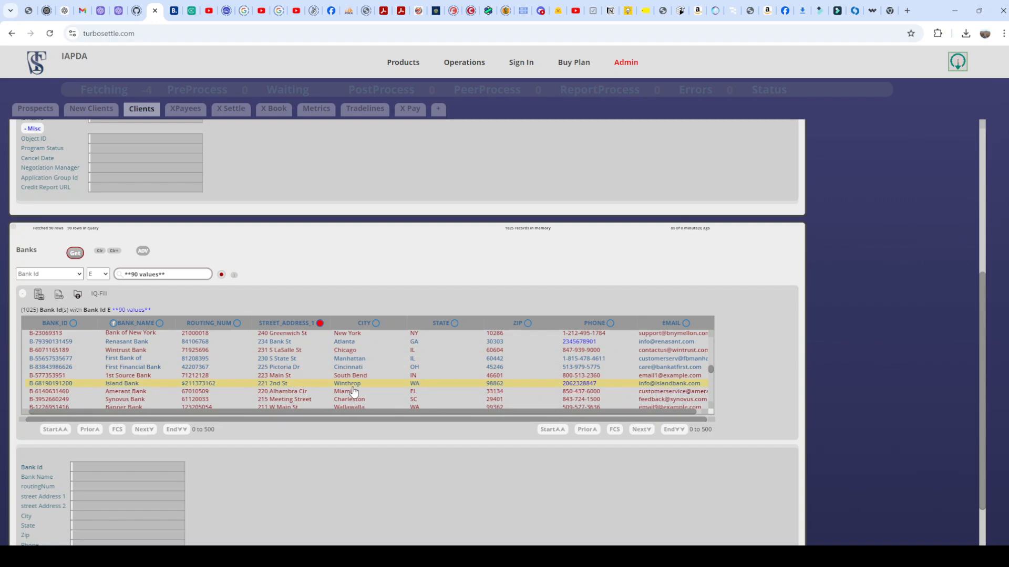
click(270, 351)
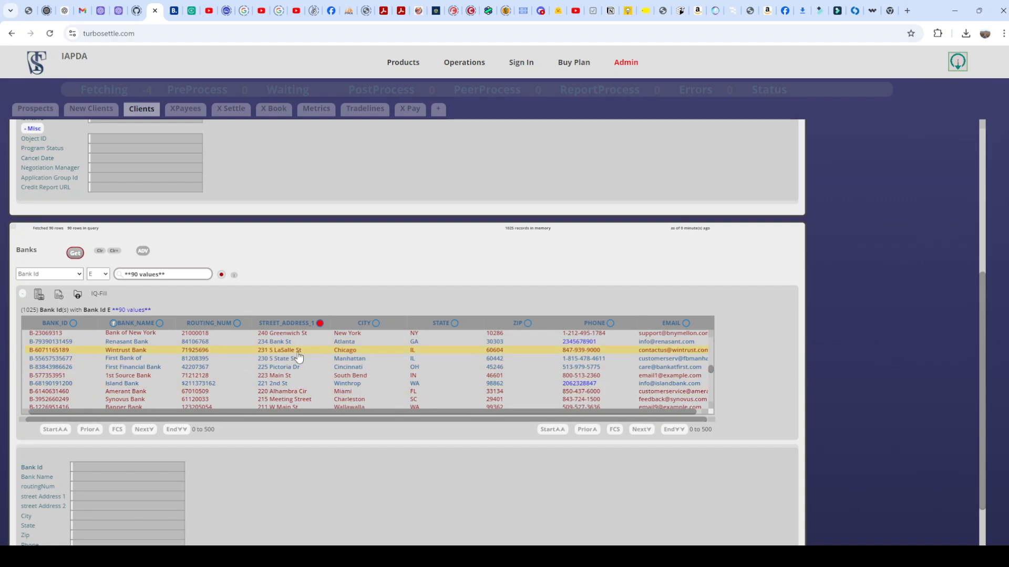
scroll(297, 378, up, 10)
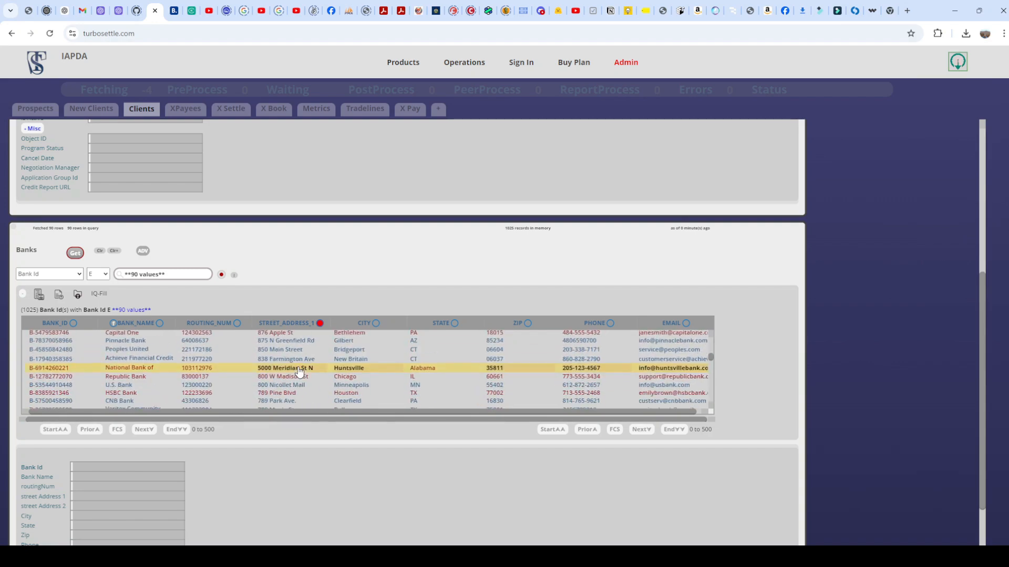
scroll(299, 372, up, 5)
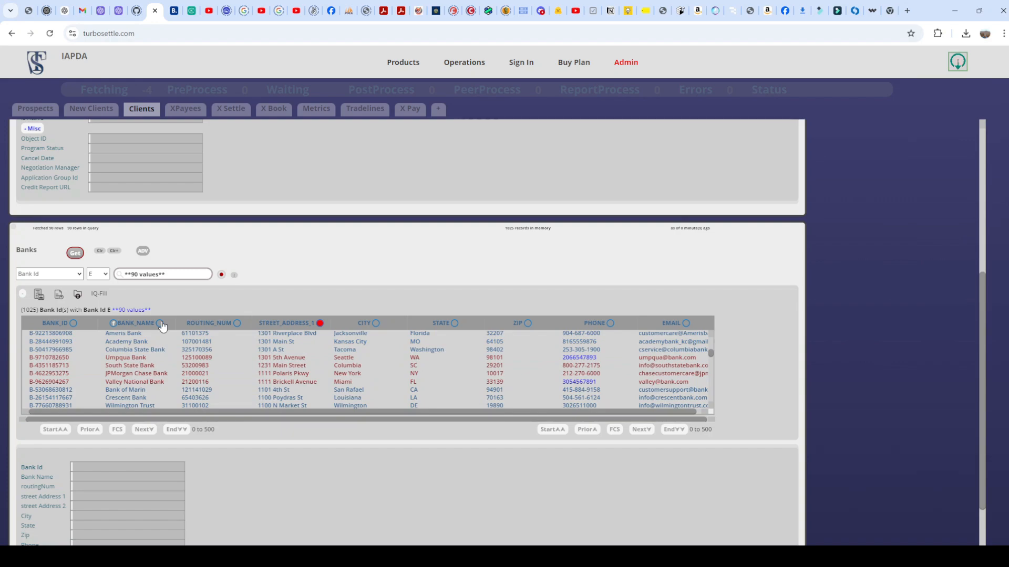
- Sort the Banks table by bank name in ascending order and browse to the Bank of New York record
click(160, 323)
scroll(415, 382, down, 4)
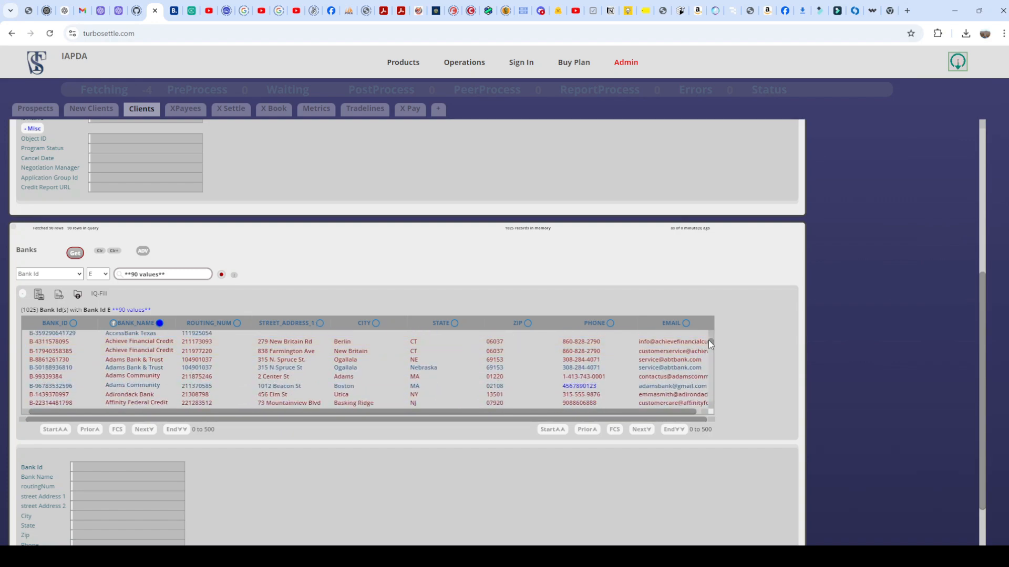
drag(709, 341, 708, 351)
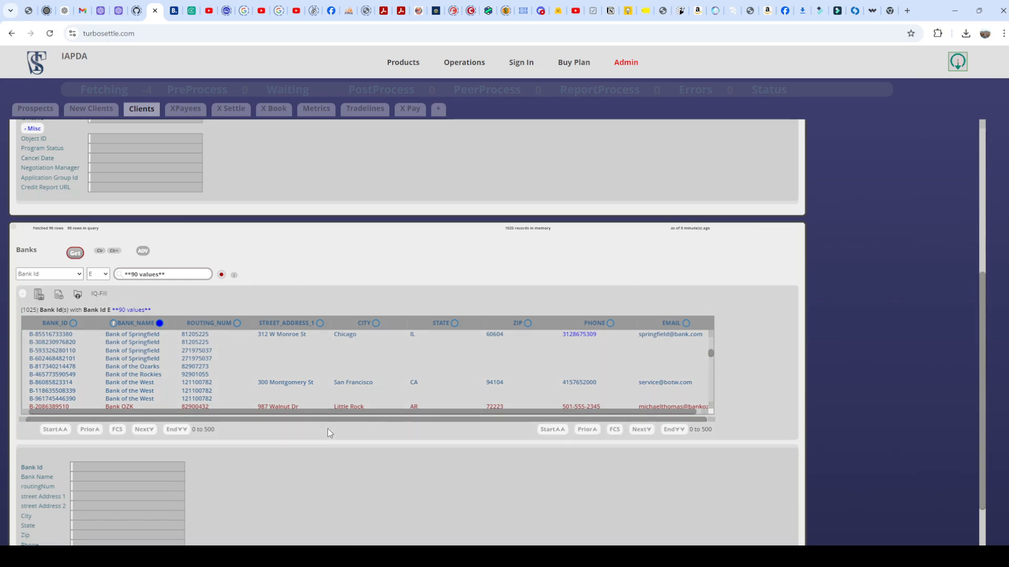
scroll(329, 435, up, 5)
scroll(287, 376, up, 4)
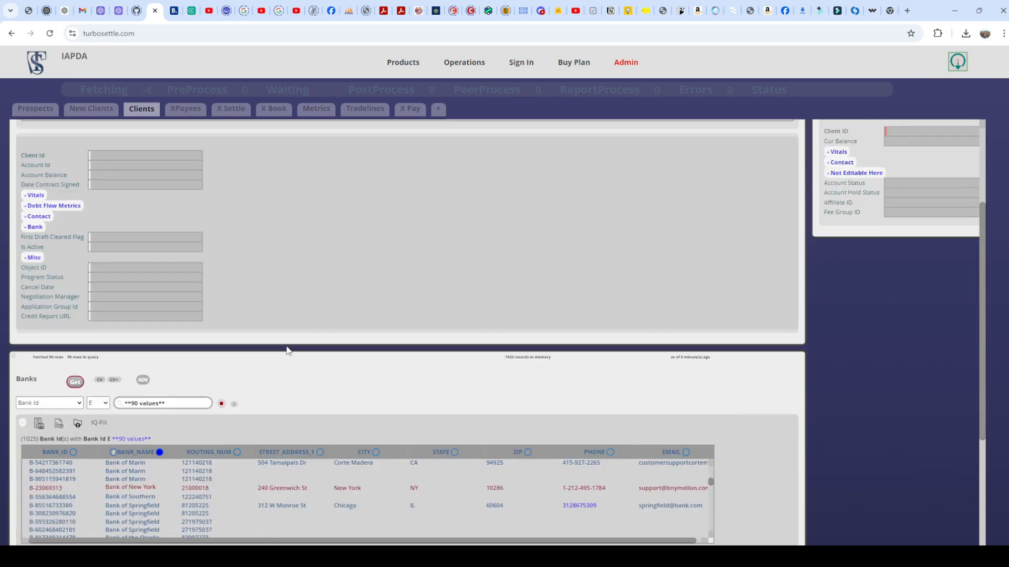
scroll(749, 441, down, 3)
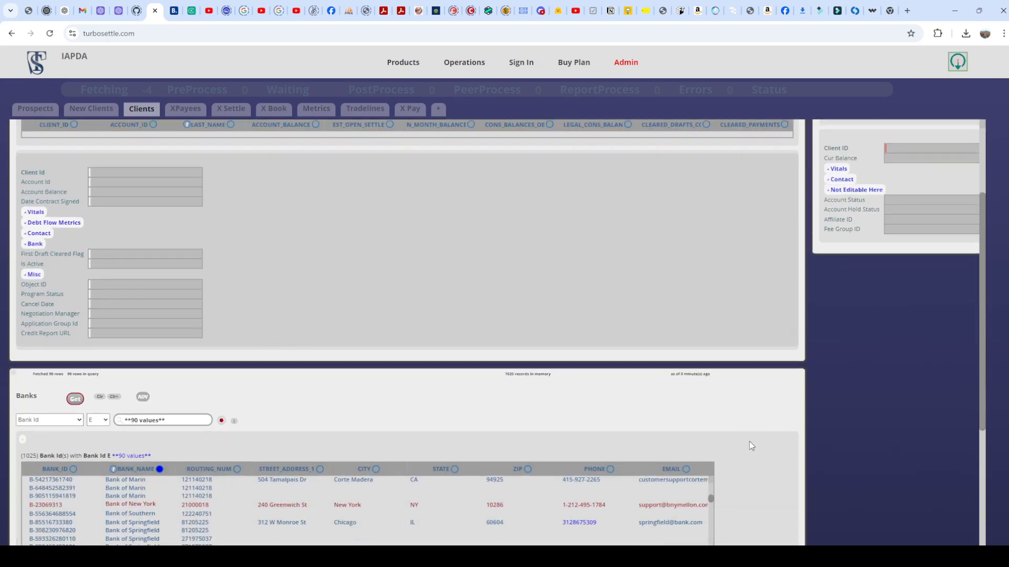
scroll(287, 474, down, 1)
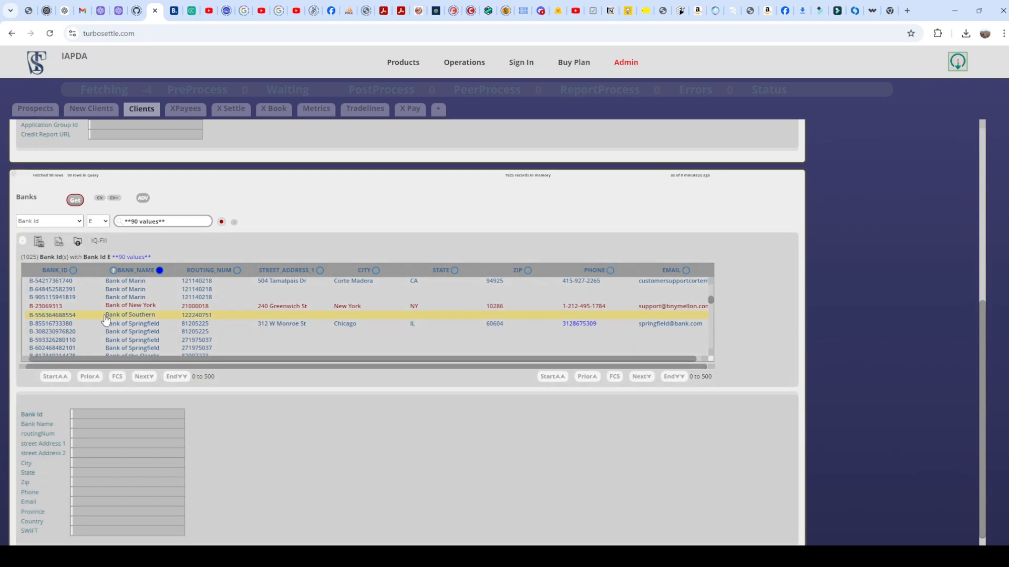
- Select the Bank of New York record in the Banks table and switch its detail form to Edit mode
click(142, 310)
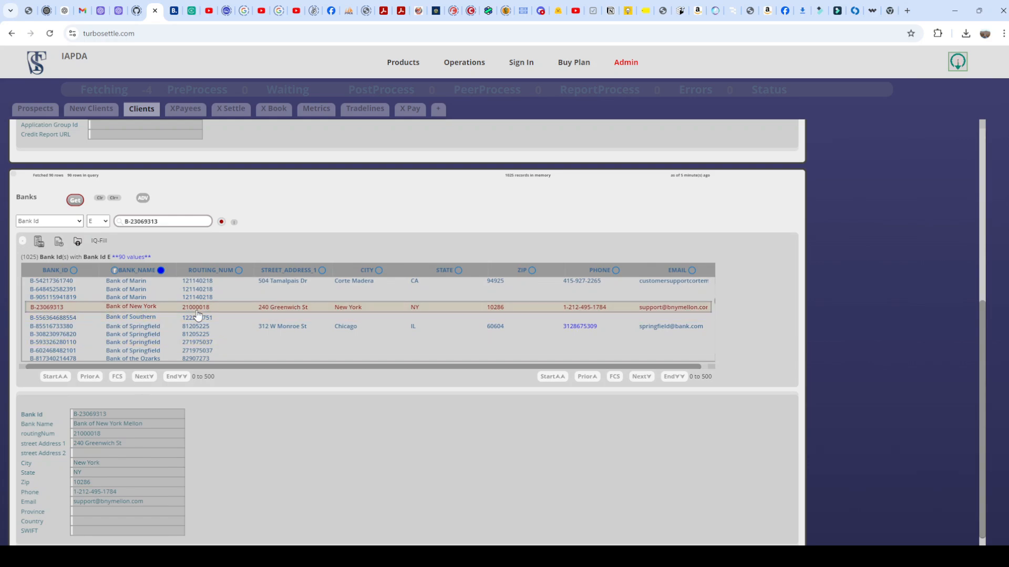
mouse_move(177, 444)
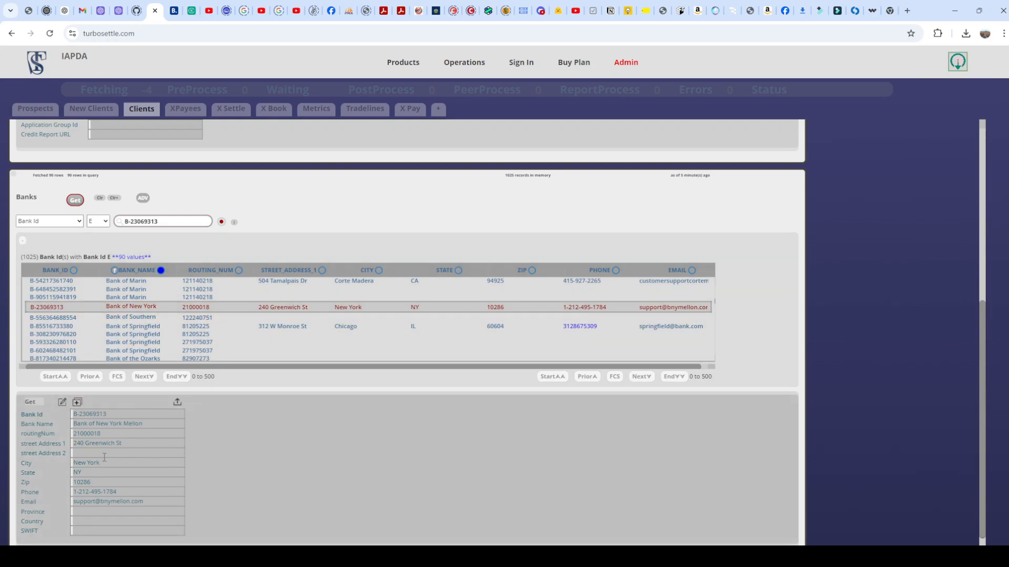
click(121, 425)
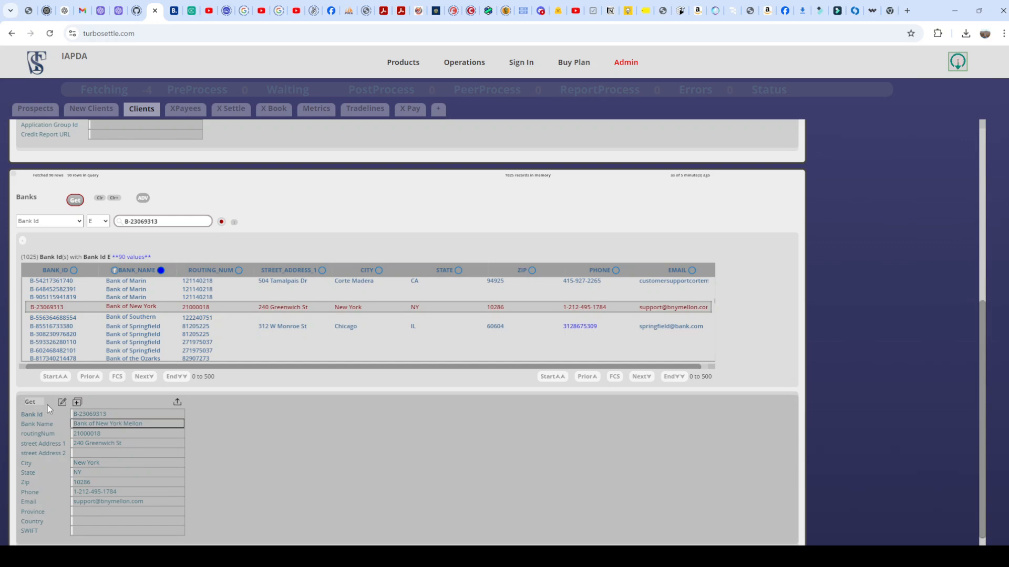
click(61, 403)
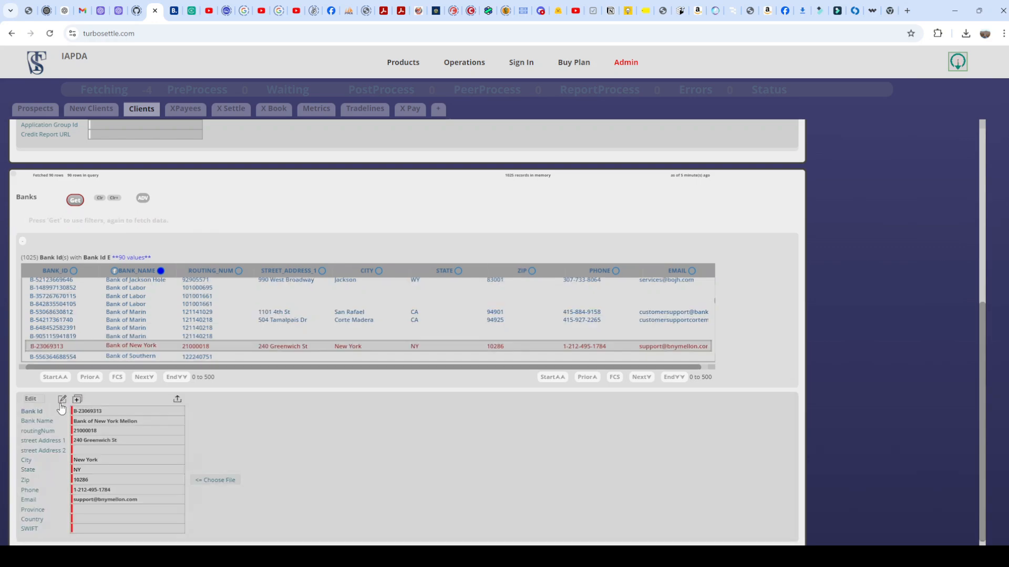
- Change the bank record's City to New York1, try to submit the edit, and dismiss the resulting dialog
click(113, 423)
click(110, 431)
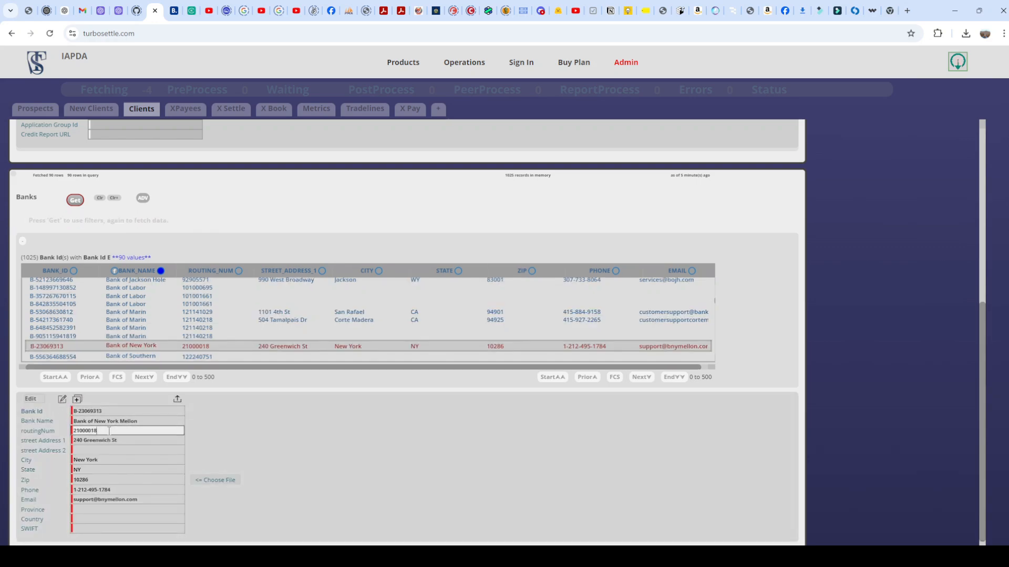
click(111, 442)
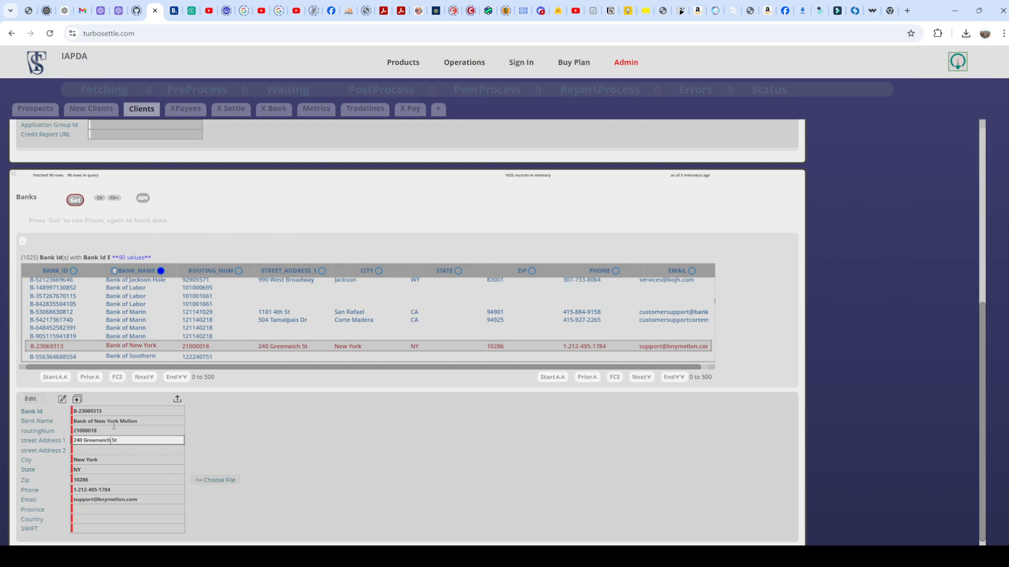
click(118, 452)
click(117, 461)
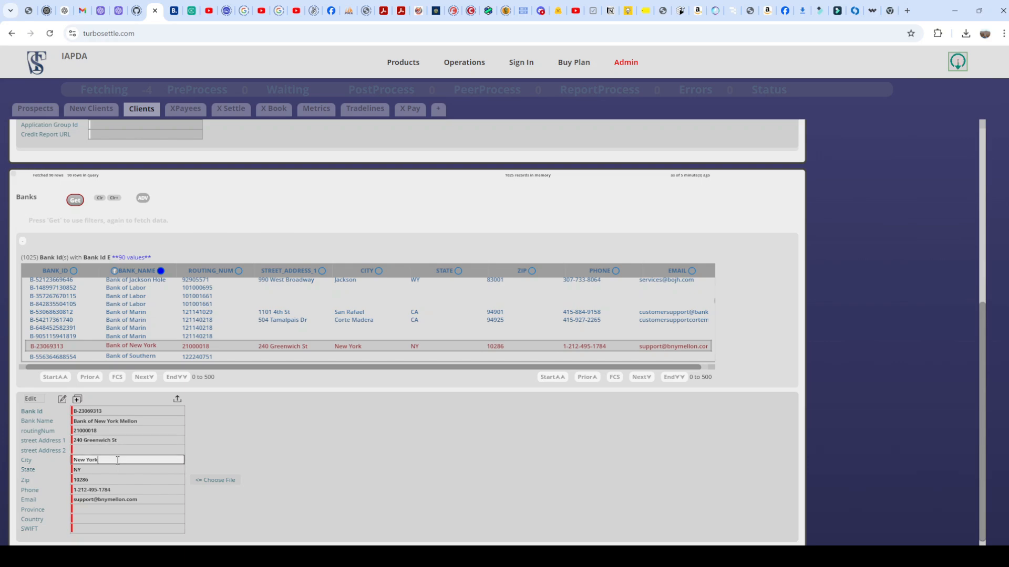
click(115, 472)
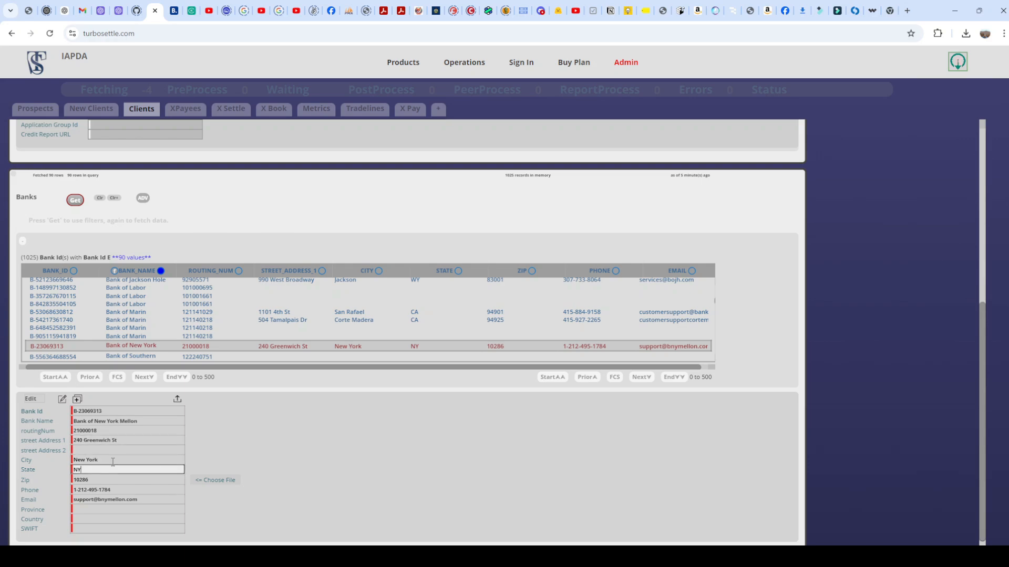
click(113, 461)
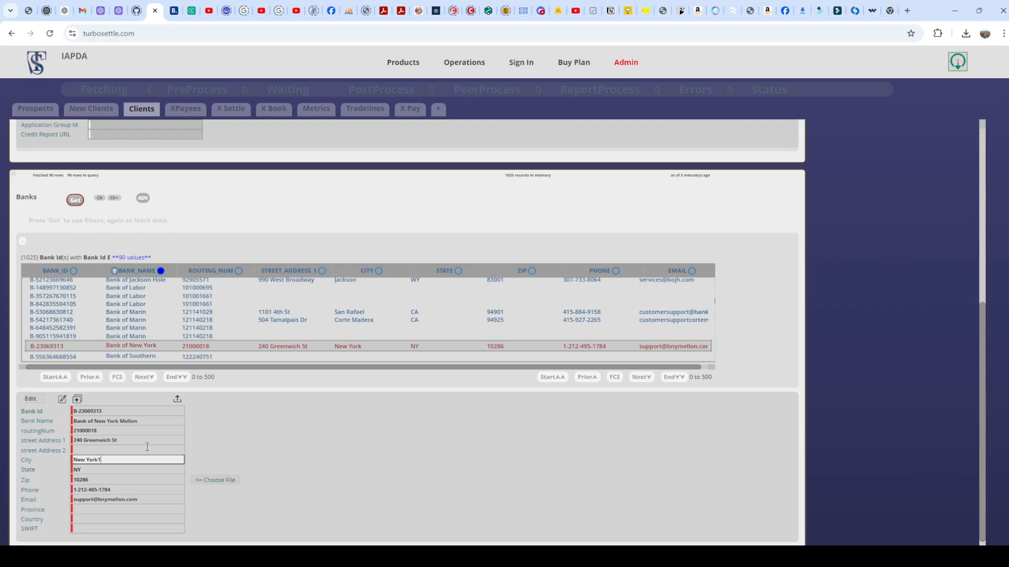
click(177, 399)
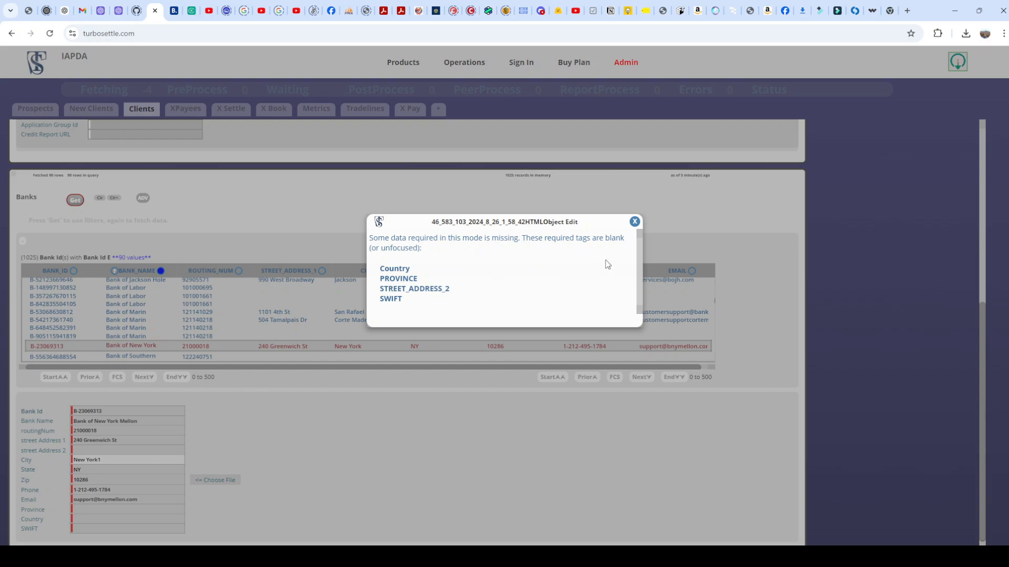
click(635, 221)
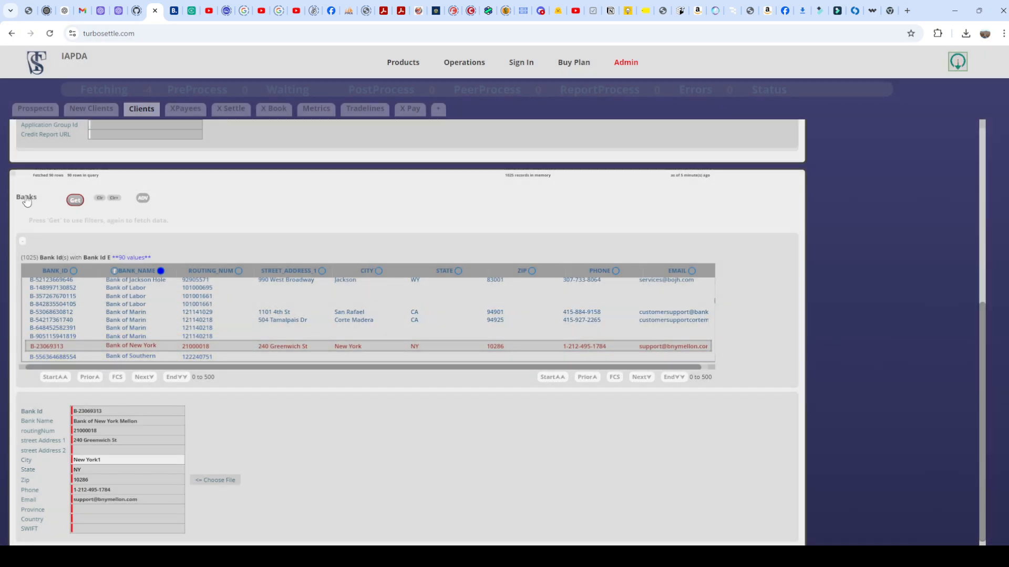
- Open the Banks object settings, examine the ModeString of street Address 2, and return to the record form
click(27, 199)
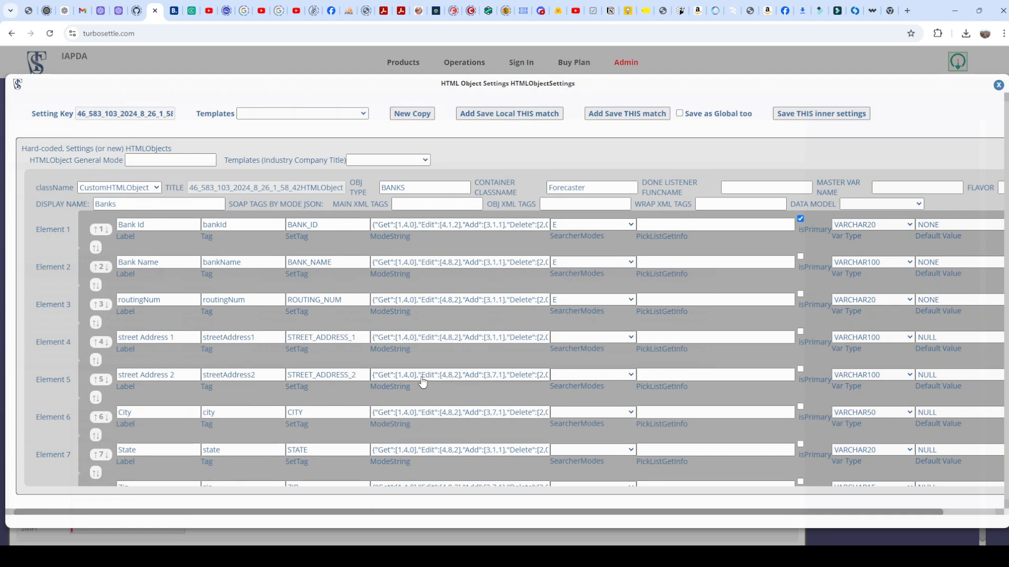
click(450, 385)
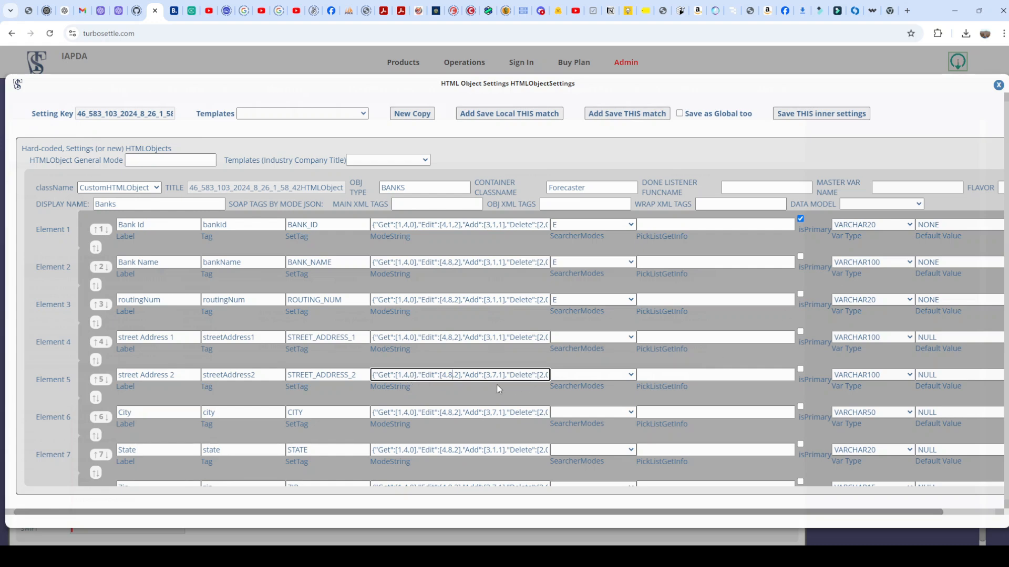
click(998, 86)
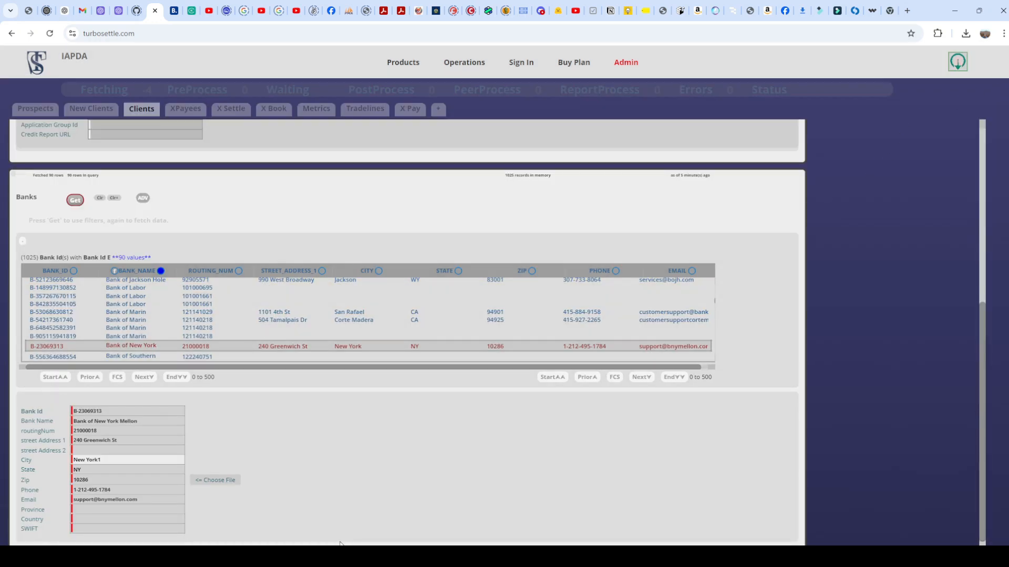
scroll(258, 445, down, 1)
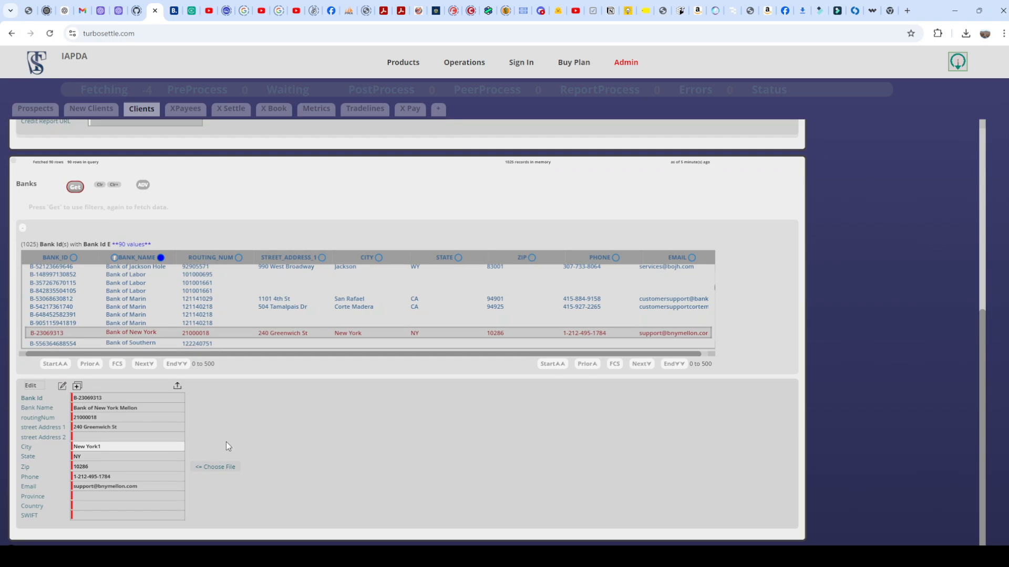